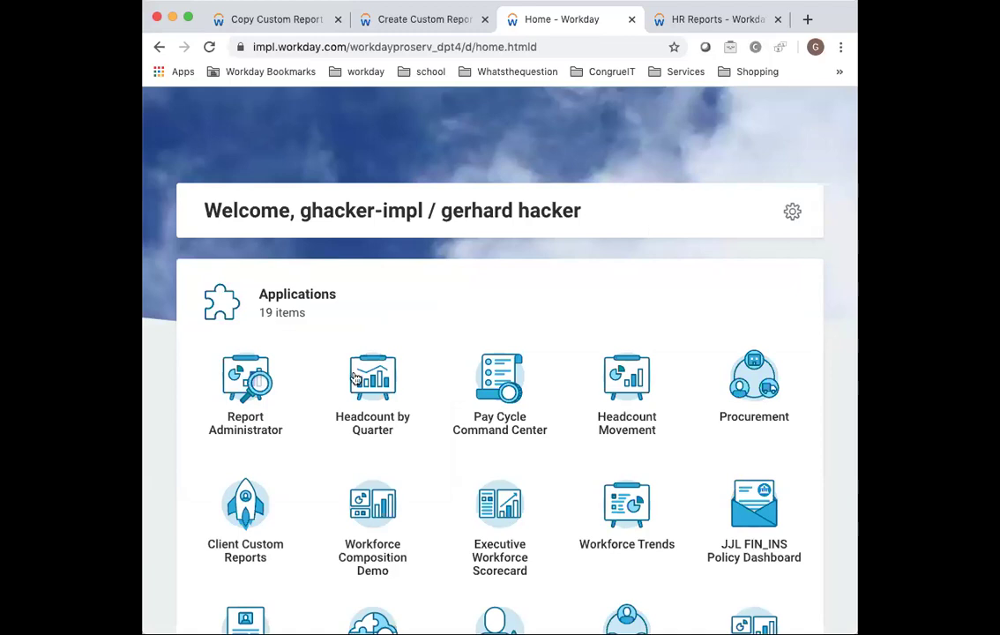
Step: Go through Client Custom Reports and HR Reports to the Report Admins list of three reports
left_click(247, 507)
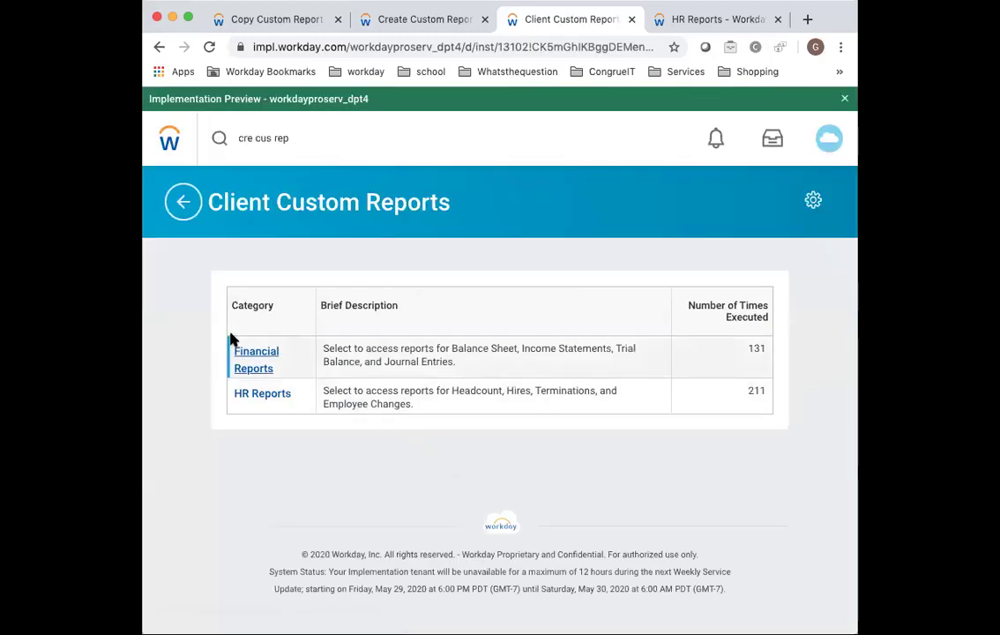
left_click(252, 393)
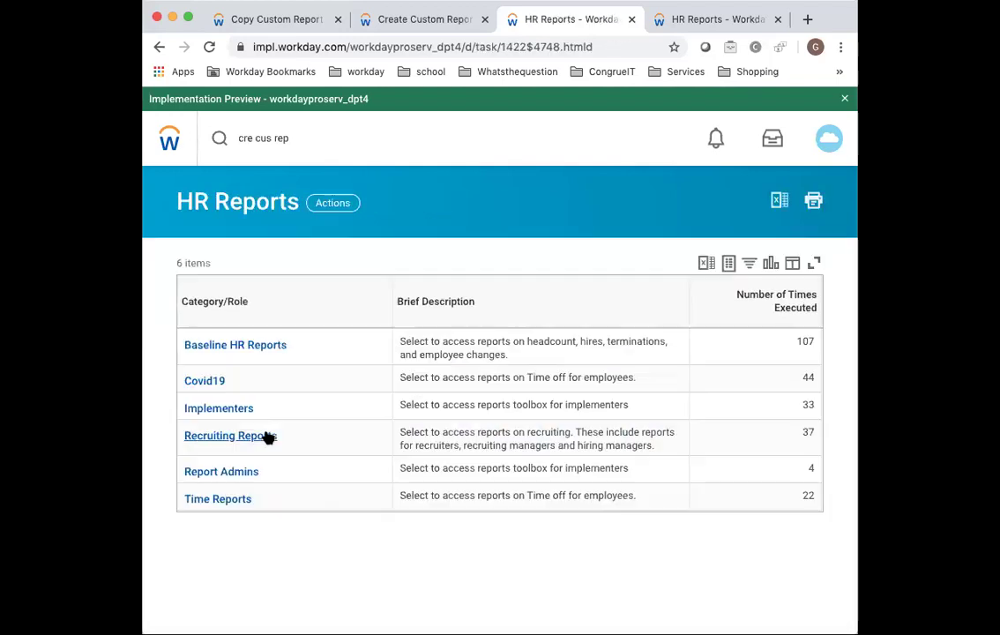
left_click(223, 473)
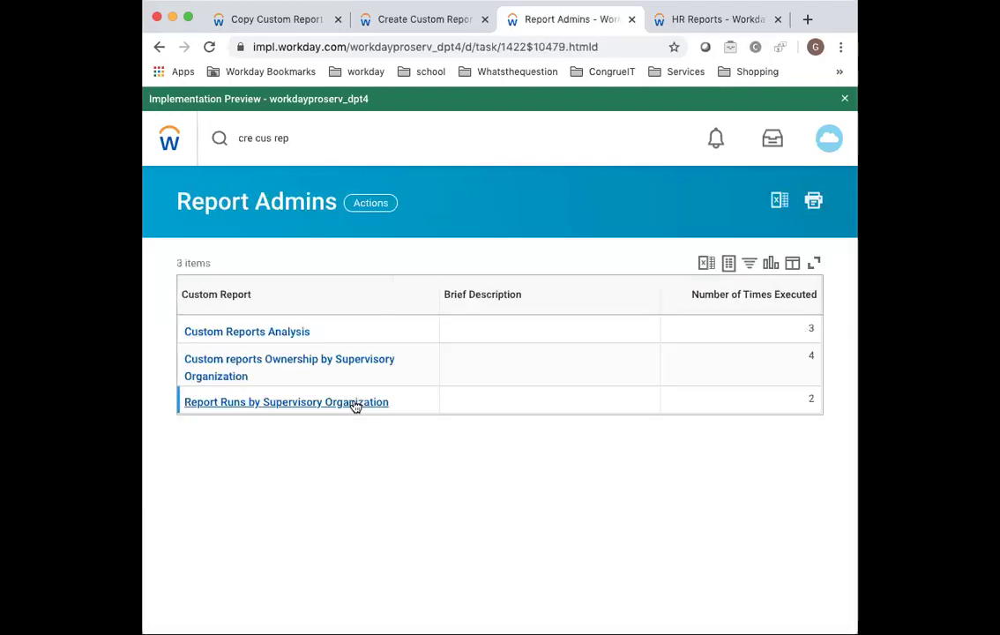
Step: Open Custom Reports Analysis and break its 7,755 reports down by Data Source
left_click(261, 333)
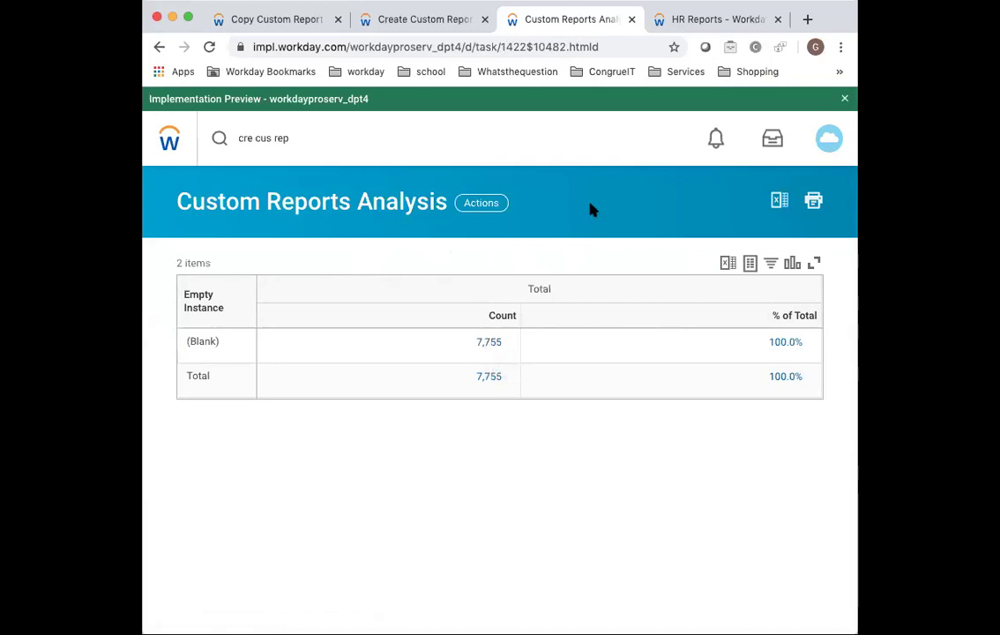
left_click(509, 344)
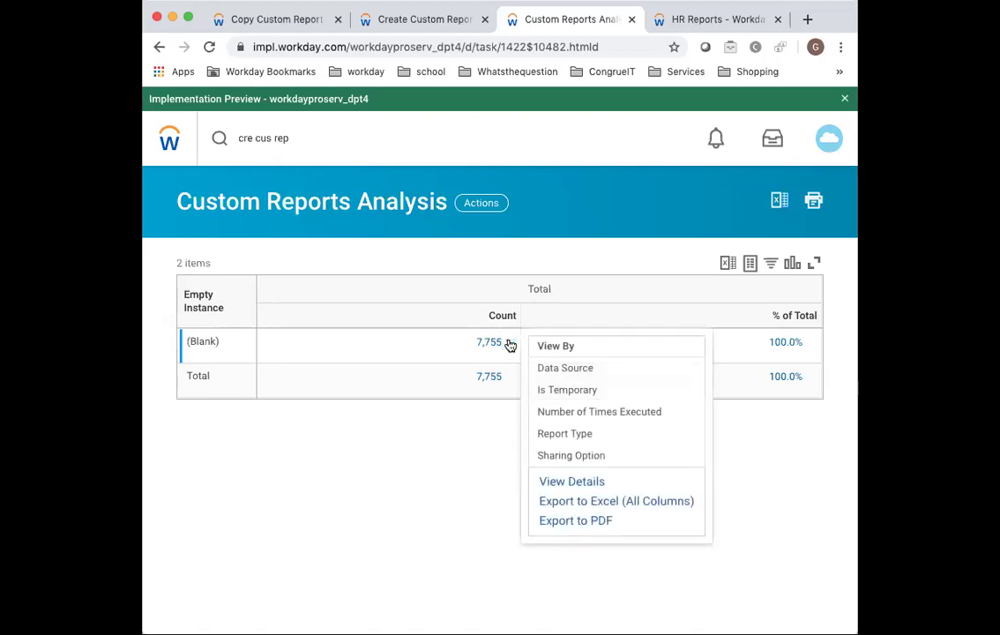
left_click(556, 370)
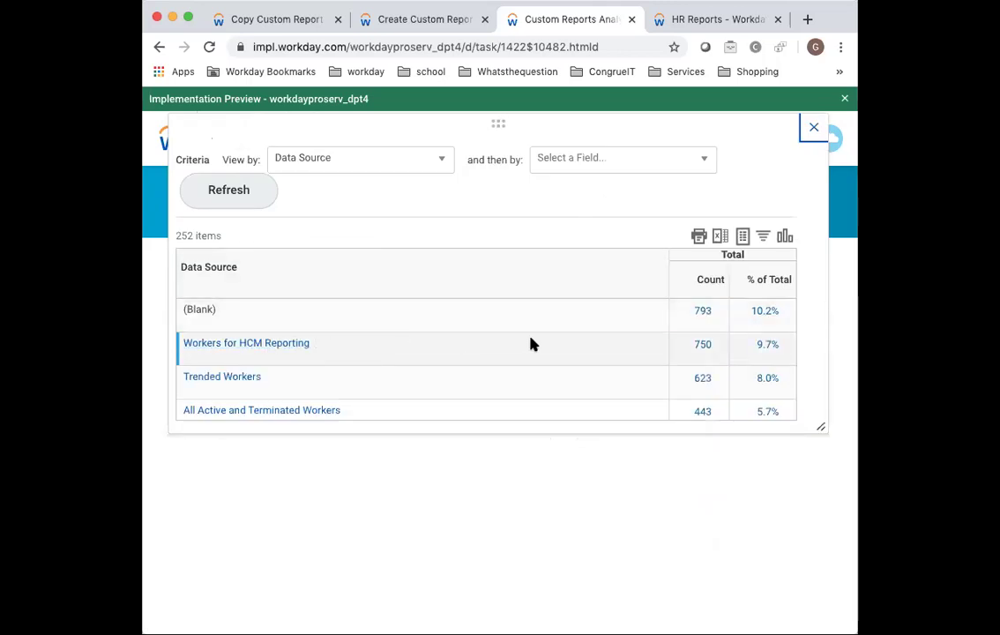
Step: Review the Data Source breakdown, then close the popup
mouse_move(711, 346)
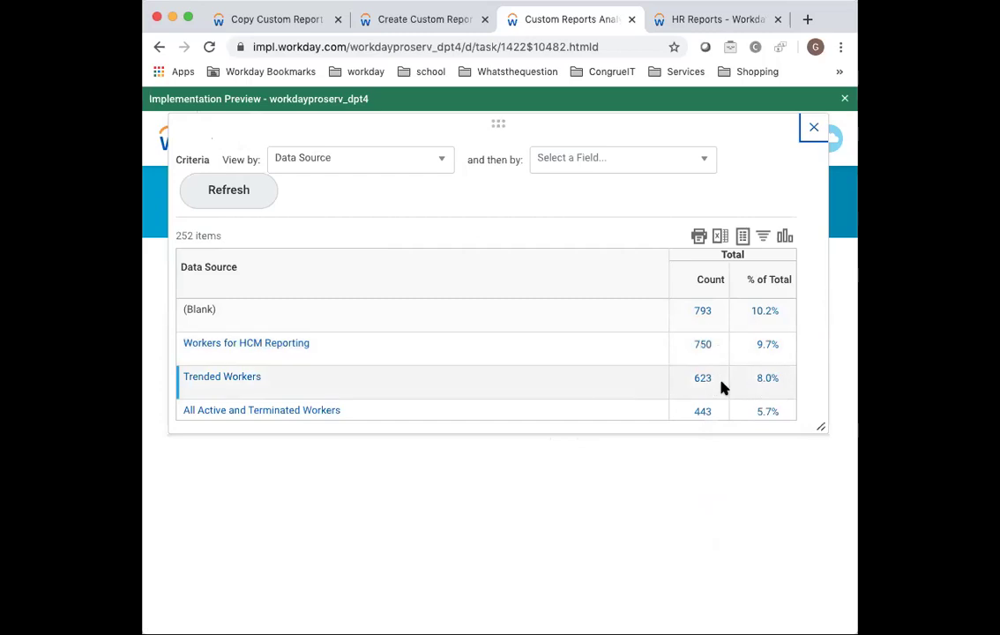
mouse_move(219, 383)
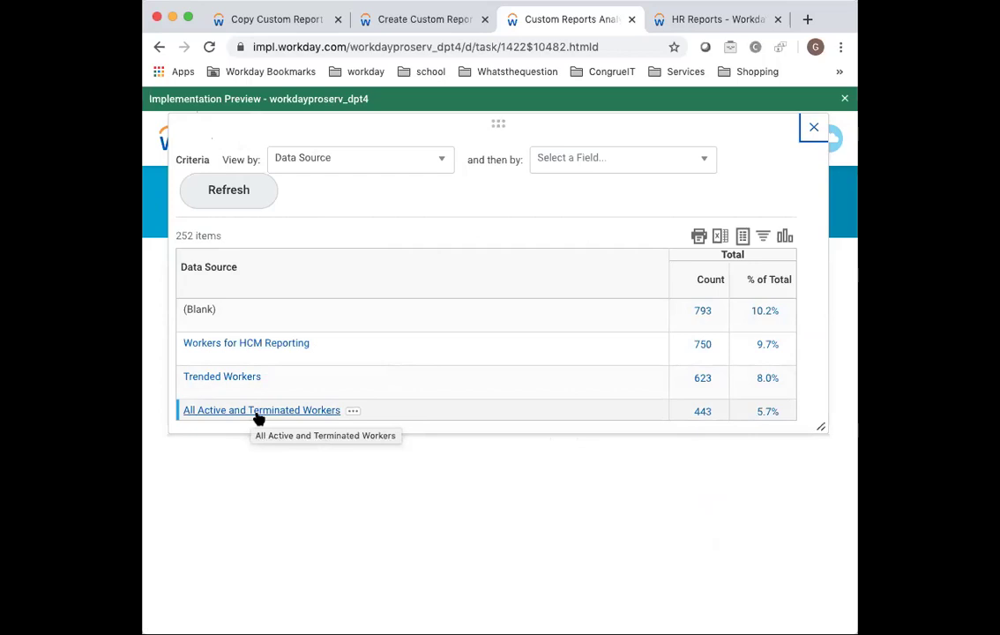
scroll(302, 365, "down", 2)
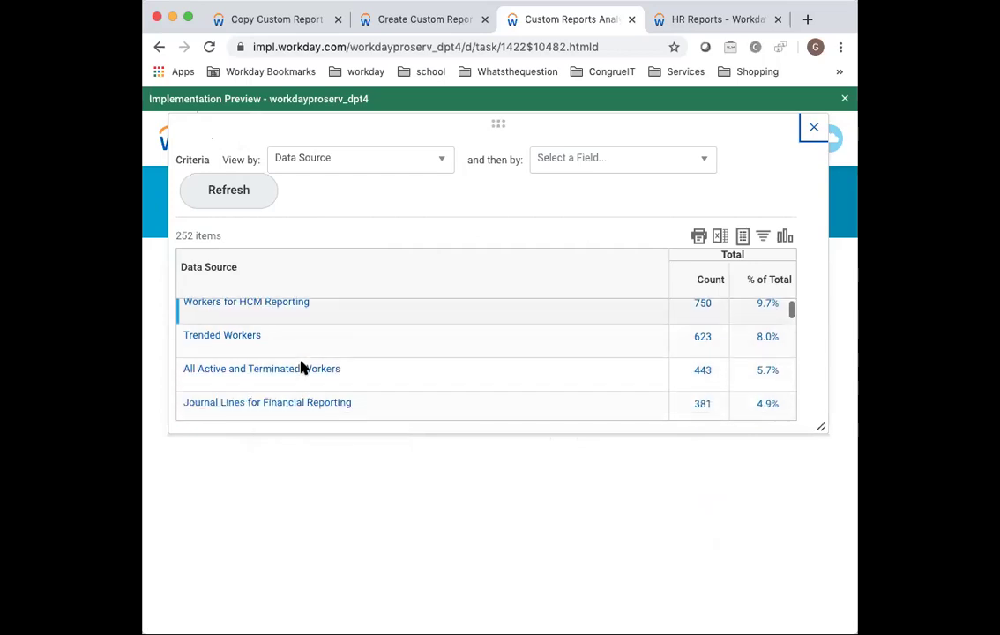
scroll(301, 366, "up", 2)
scroll(302, 365, "down", 3)
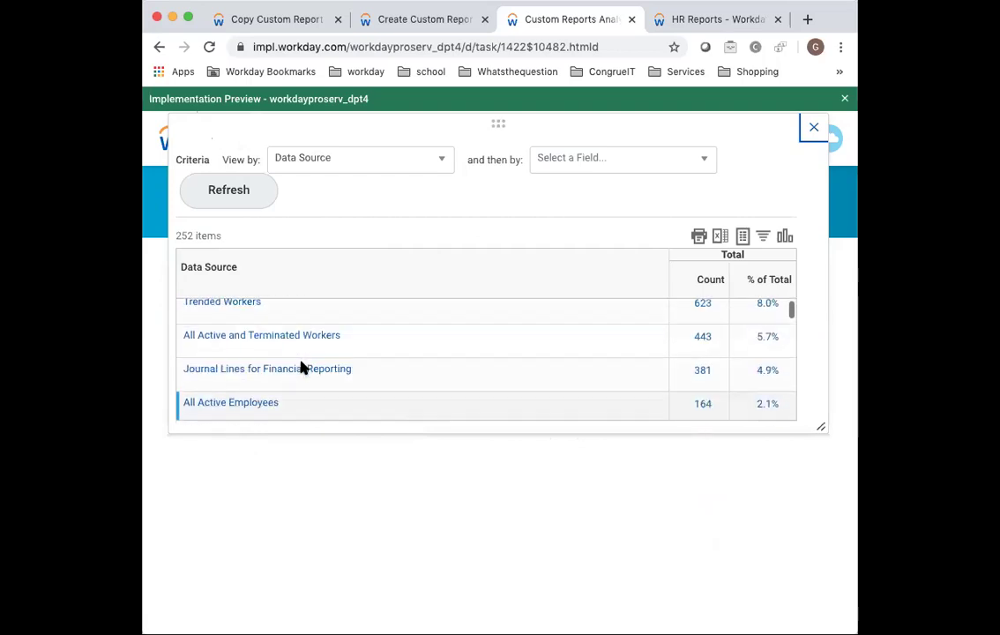
scroll(301, 365, "up", 3)
left_click(813, 130)
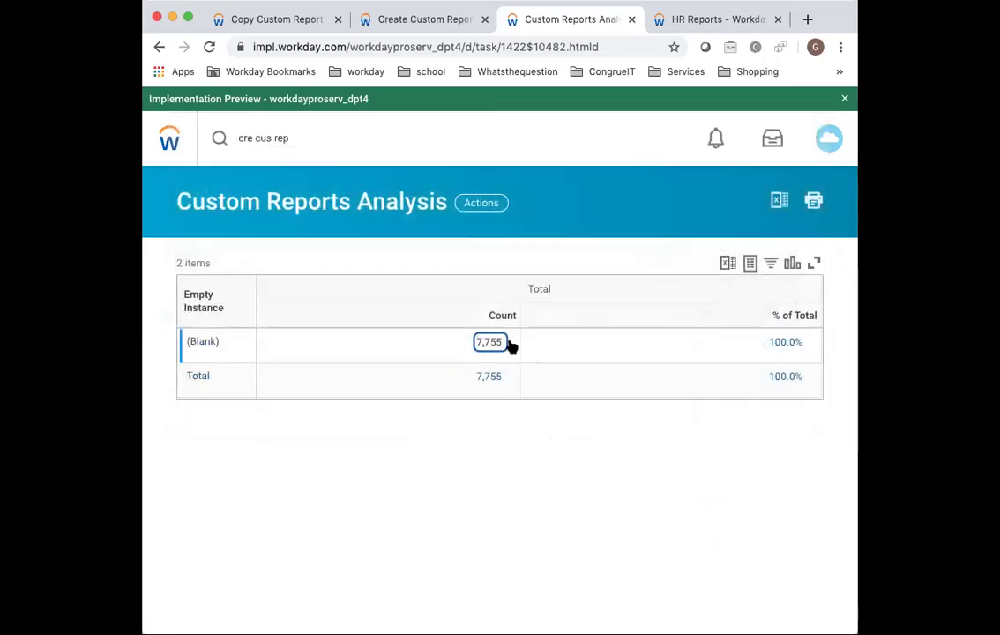
left_click(508, 343)
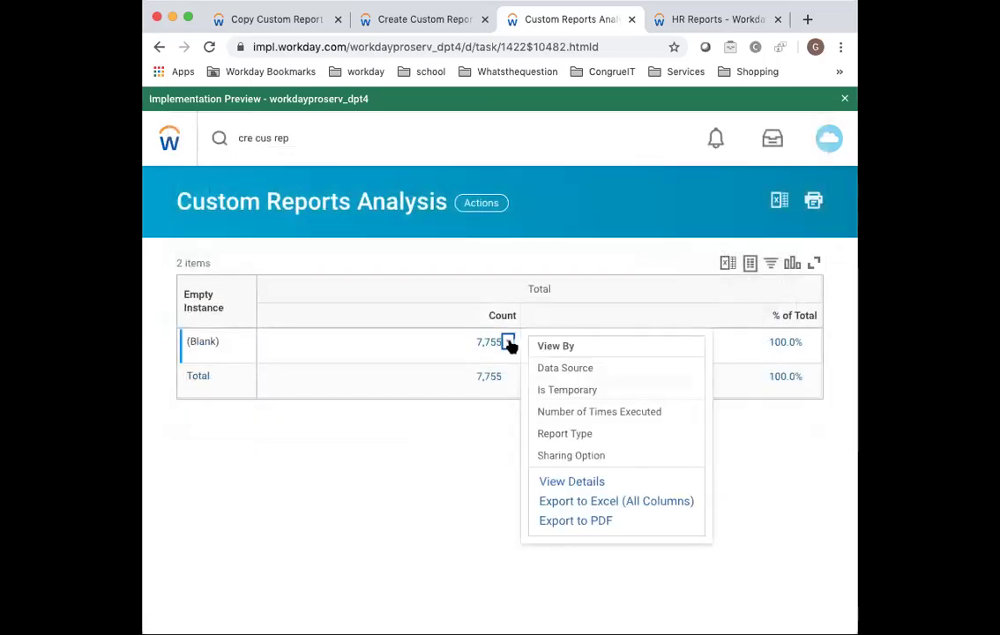
left_click(565, 434)
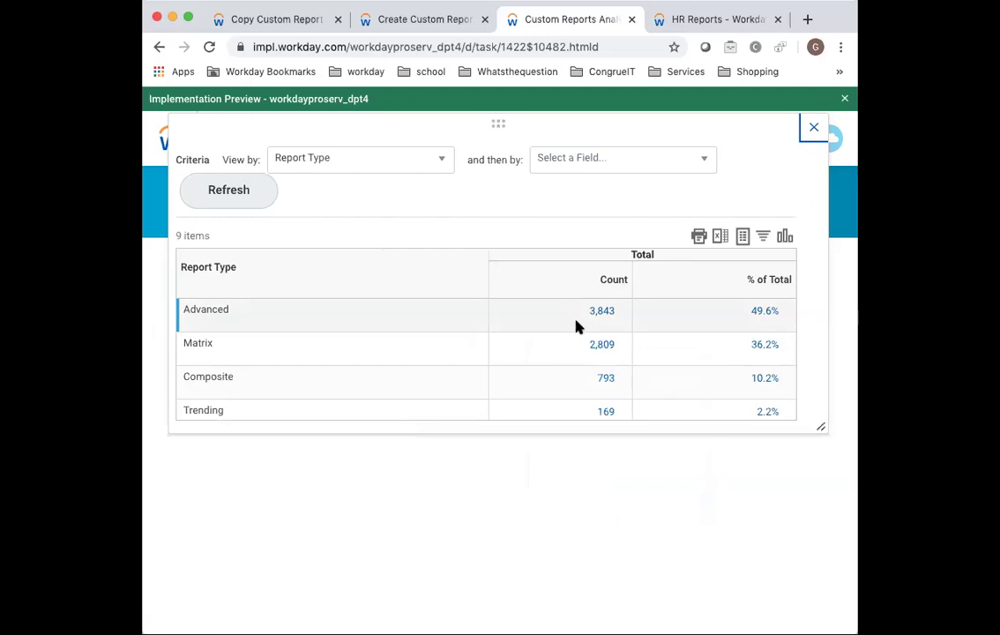
mouse_move(591, 318)
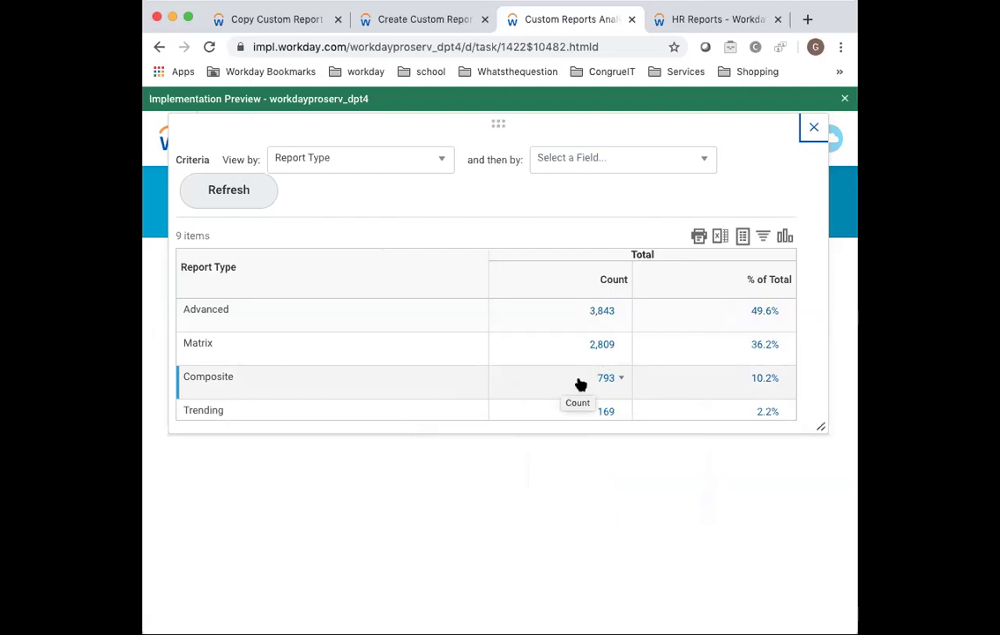
left_click(812, 133)
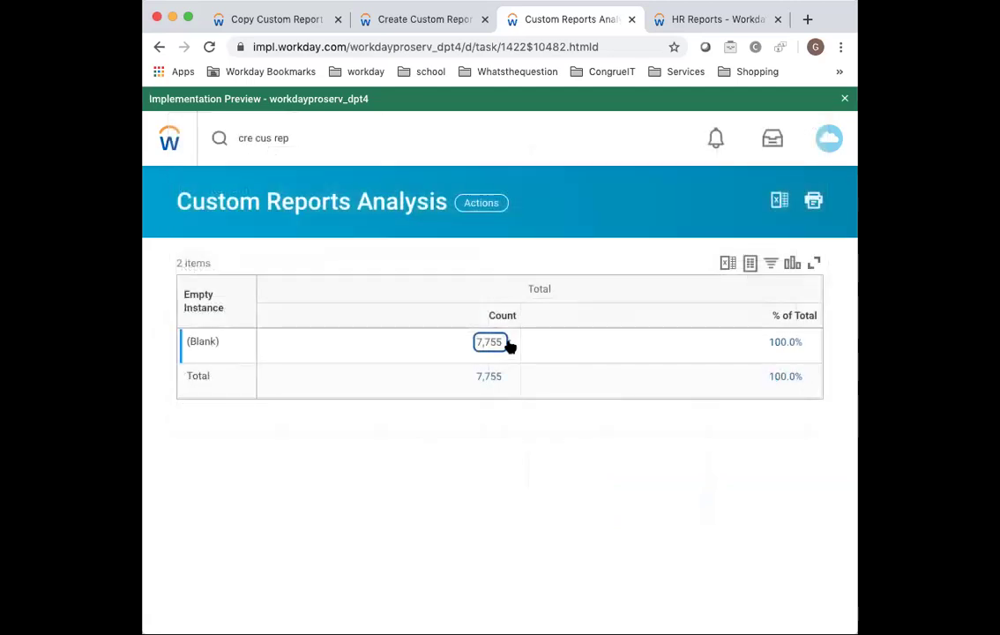
left_click(508, 343)
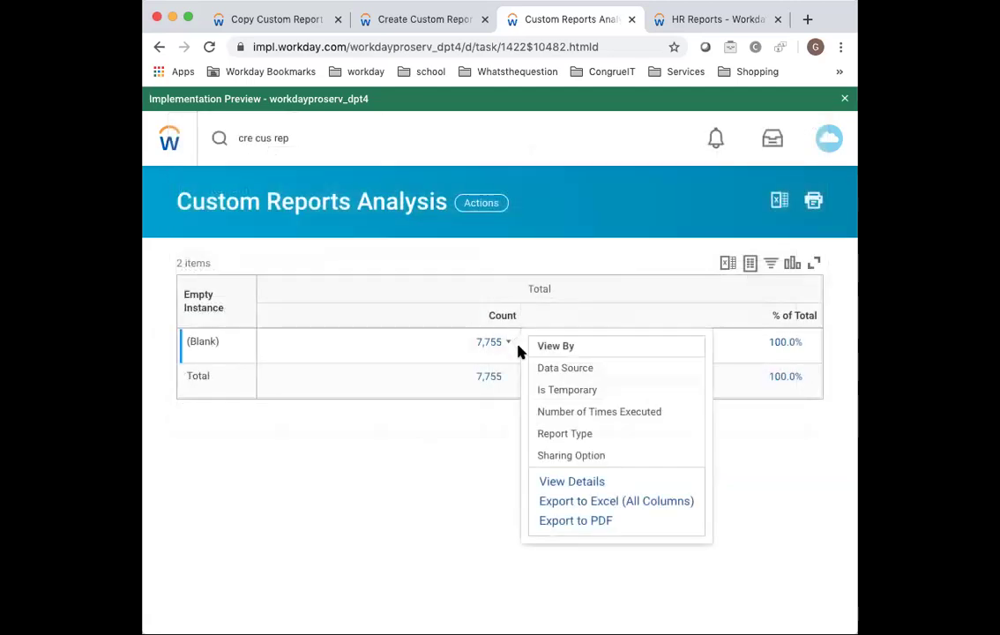
left_click(584, 456)
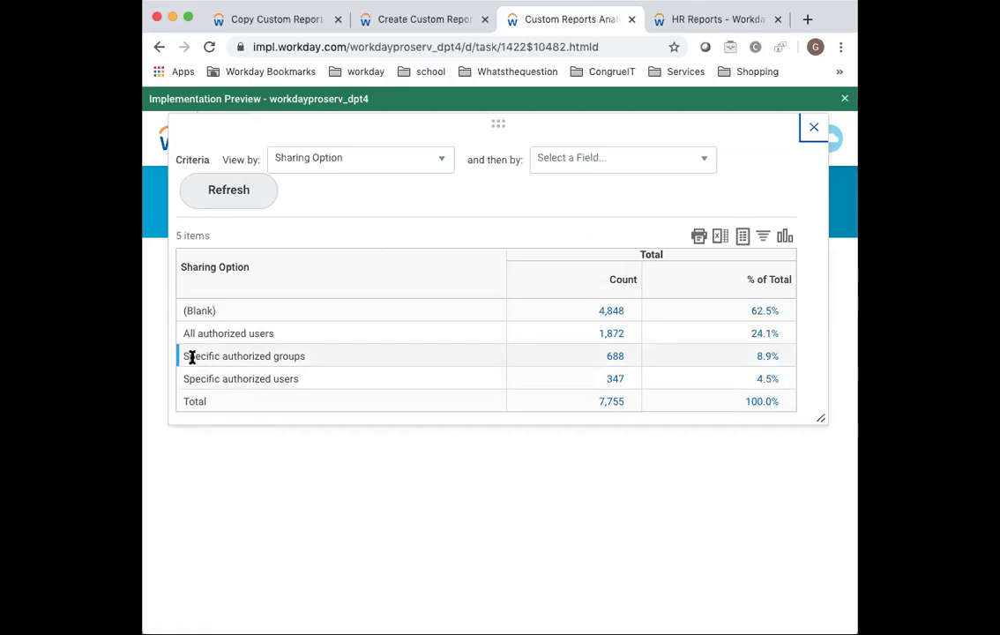
left_click(285, 355)
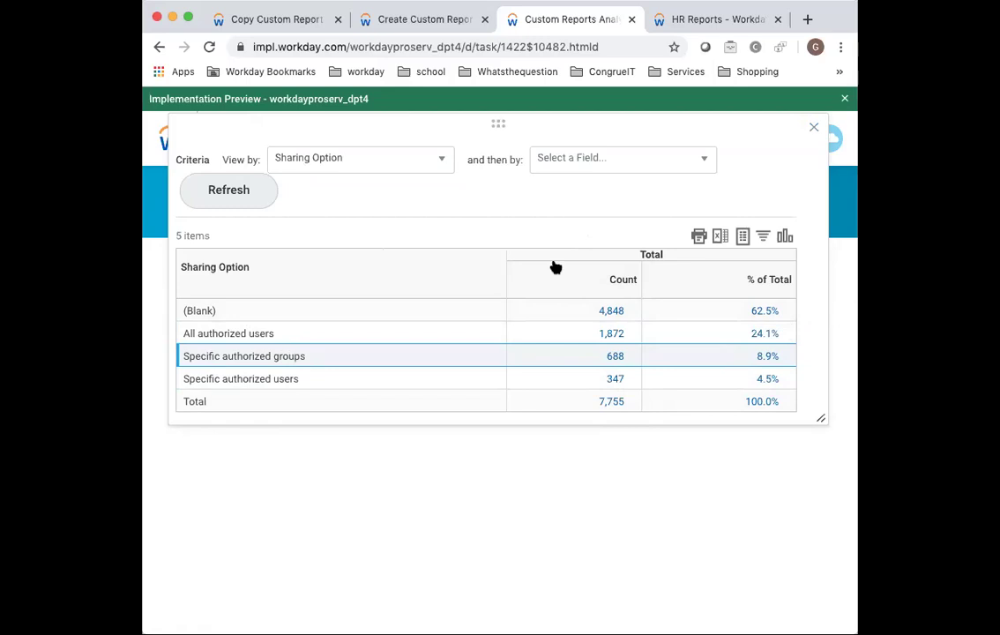
left_click(816, 132)
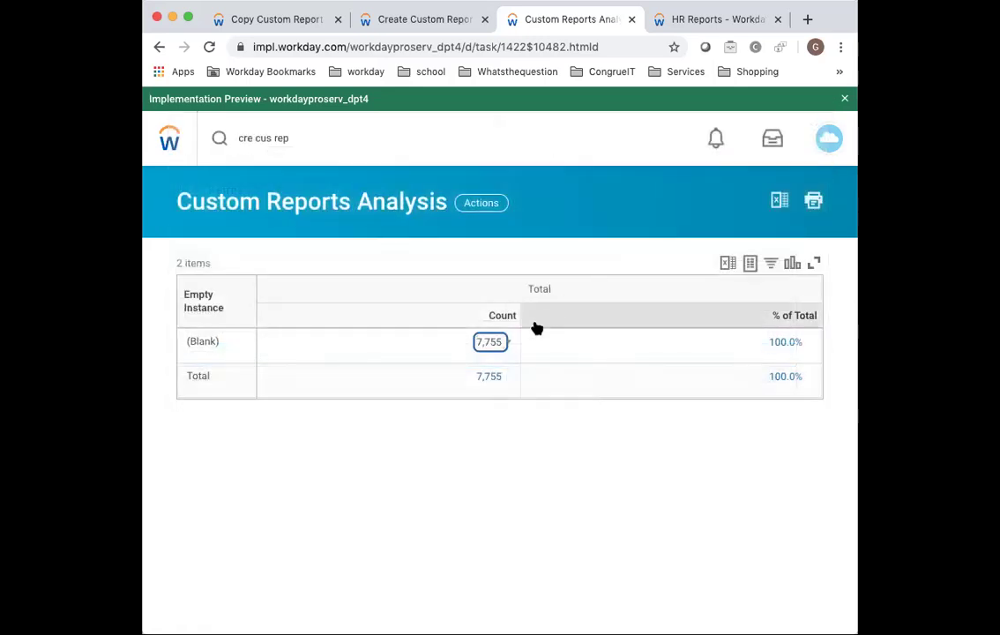
Step: View the 7,755 reports by Number of Times Executed, then split the 5,768 never-run reports by Is Temporary
left_click(510, 342)
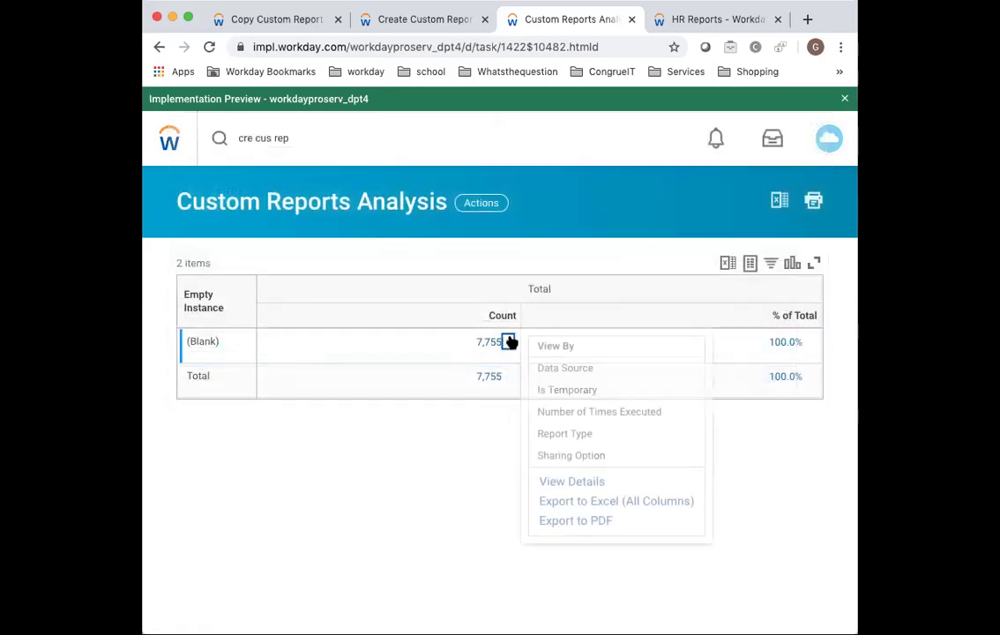
left_click(607, 412)
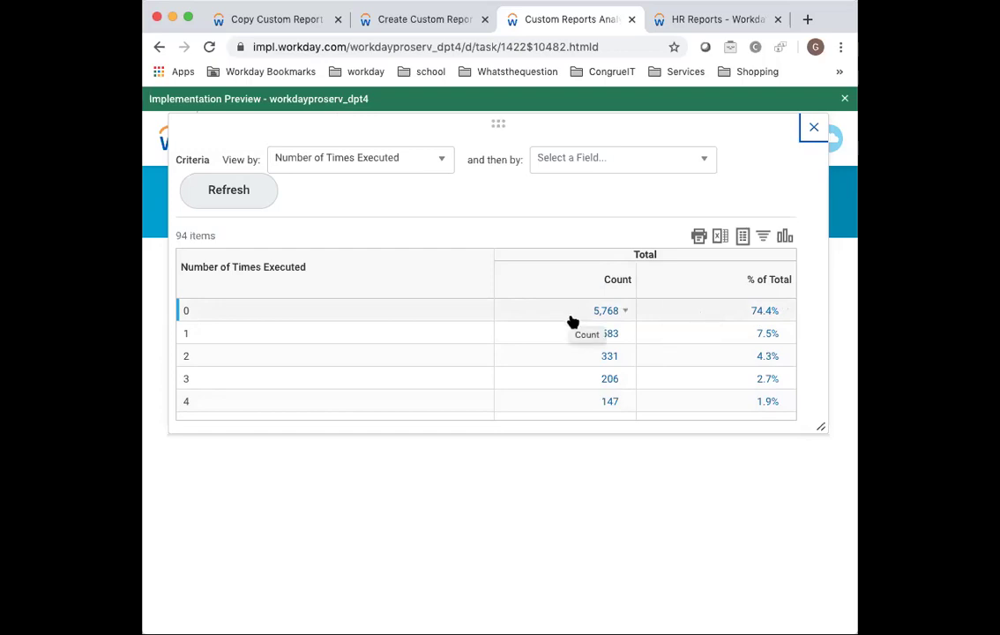
left_click(624, 310)
left_click(509, 388)
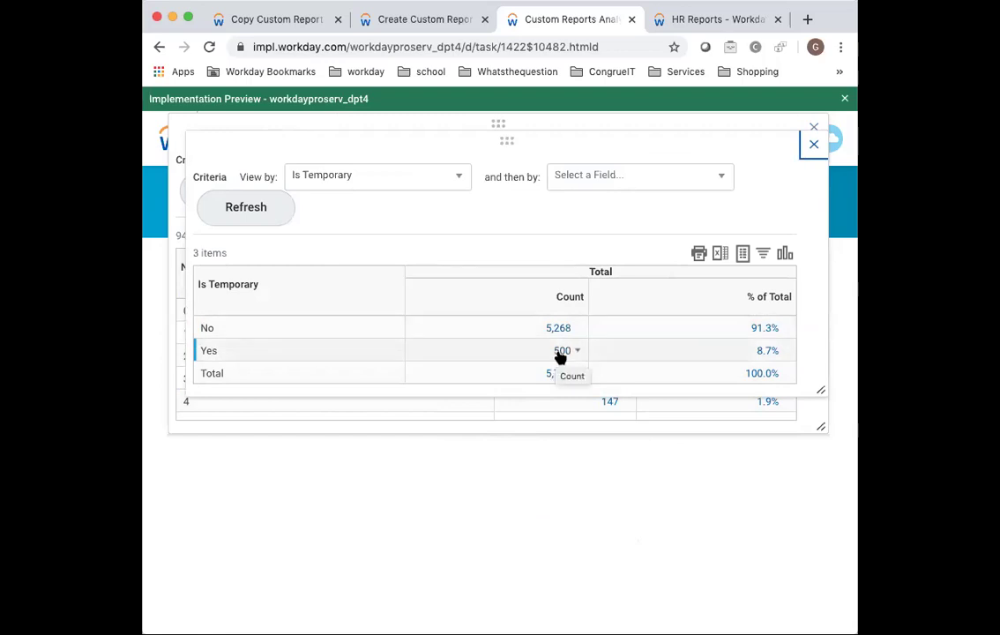
Step: On the HR Reports tab, search 'del tem rp rep' and open Delete Temporary Report Definitions to check Run Frequency options
left_click(685, 21)
left_click(312, 139)
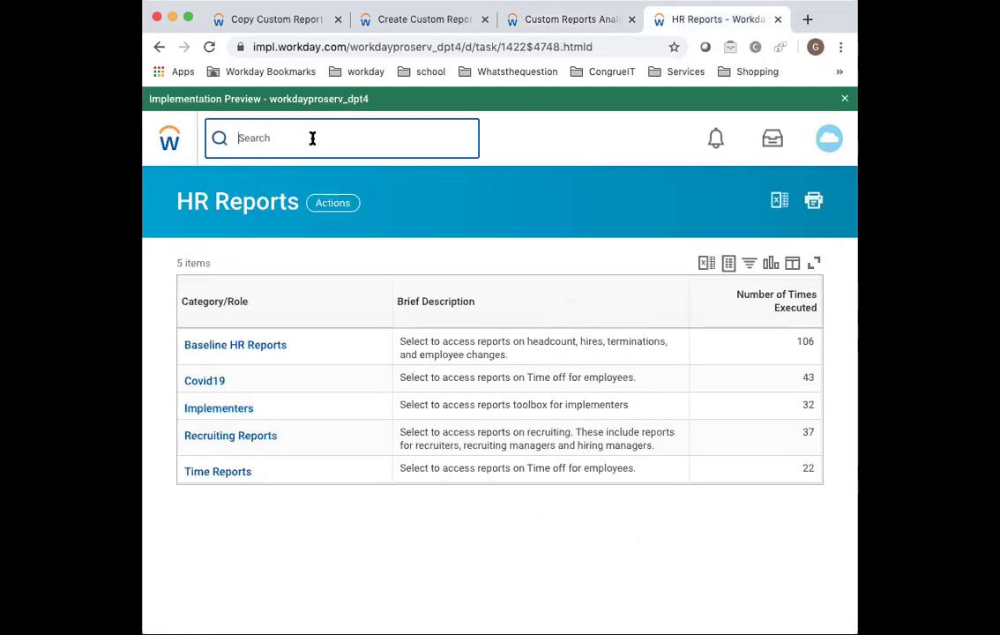
type("del tem")
type(" r")
type("p")
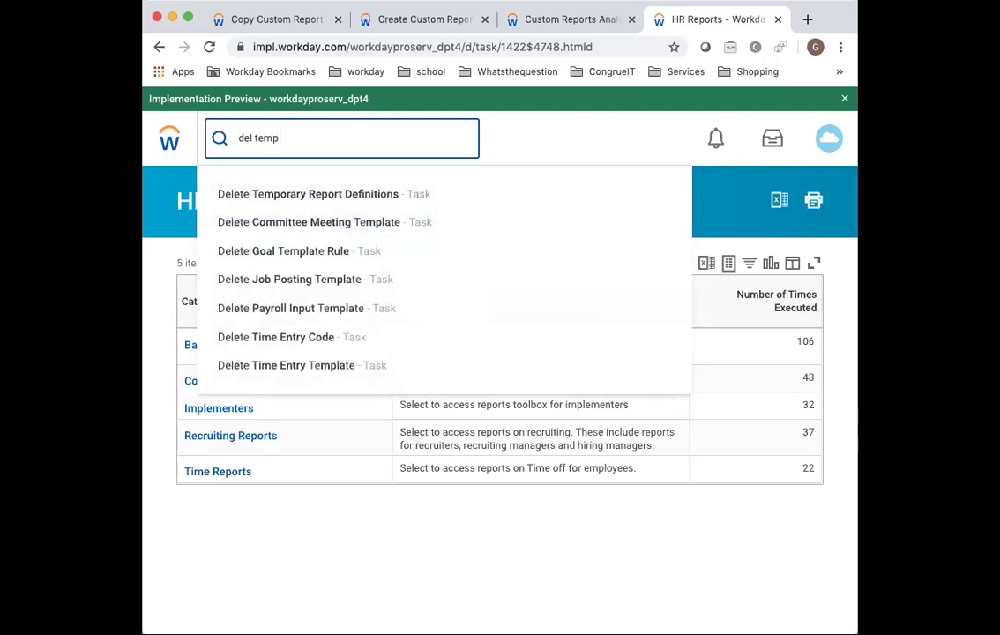
type(" rep")
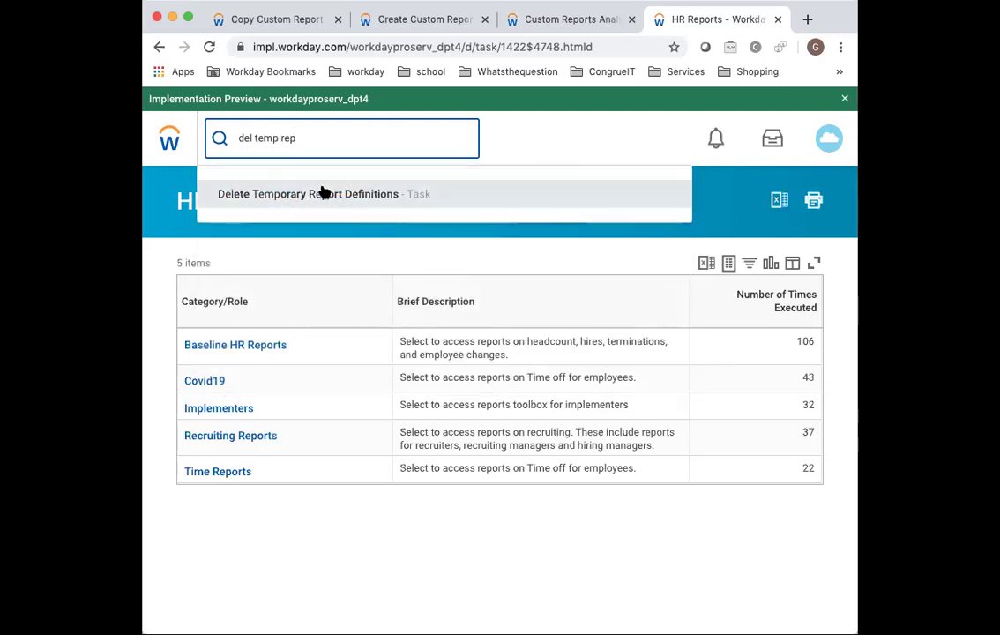
left_click(324, 193)
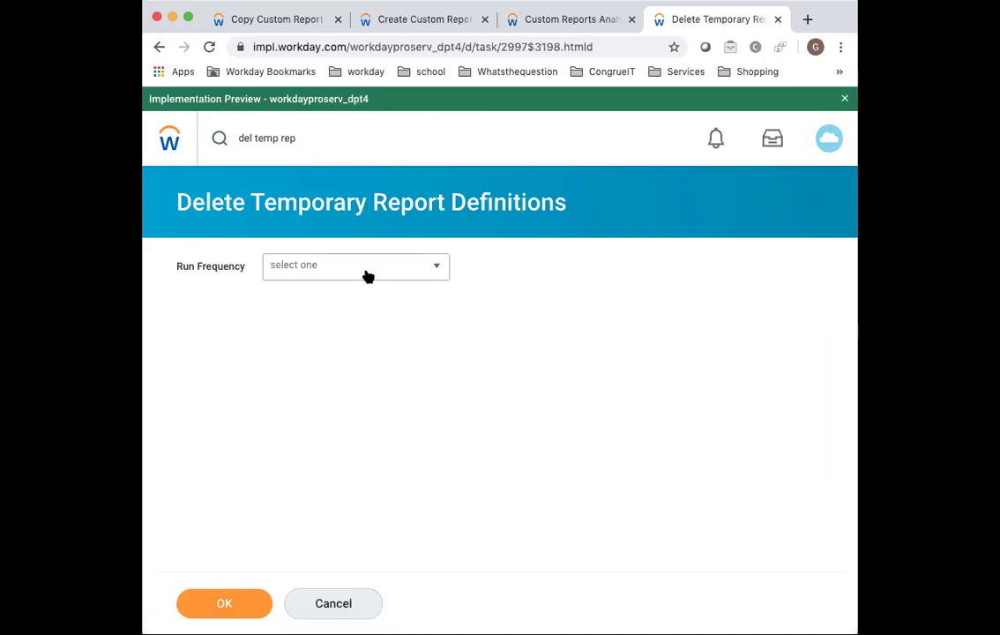
left_click(368, 277)
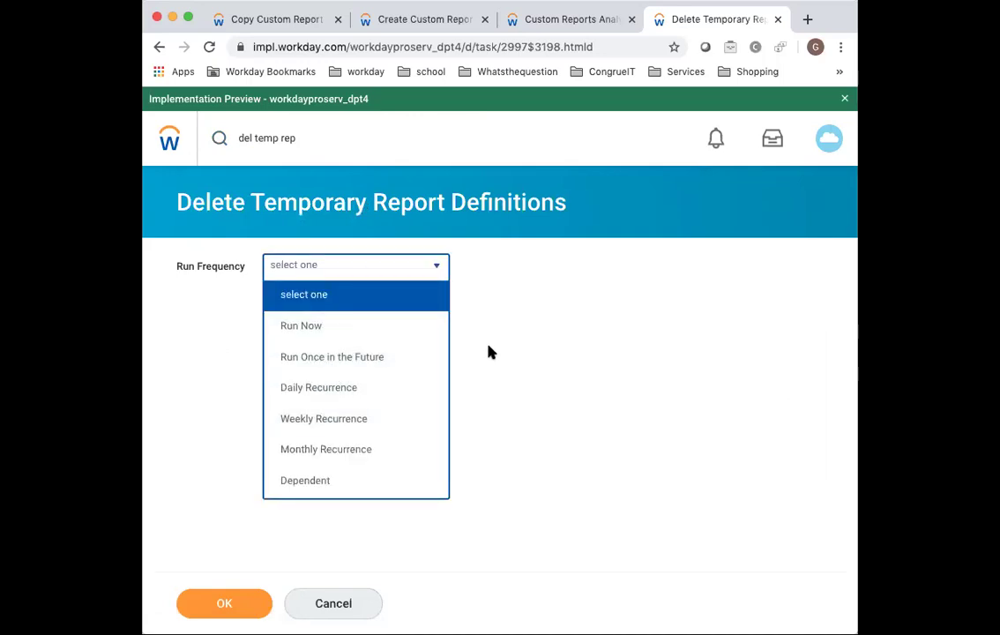
left_click(565, 21)
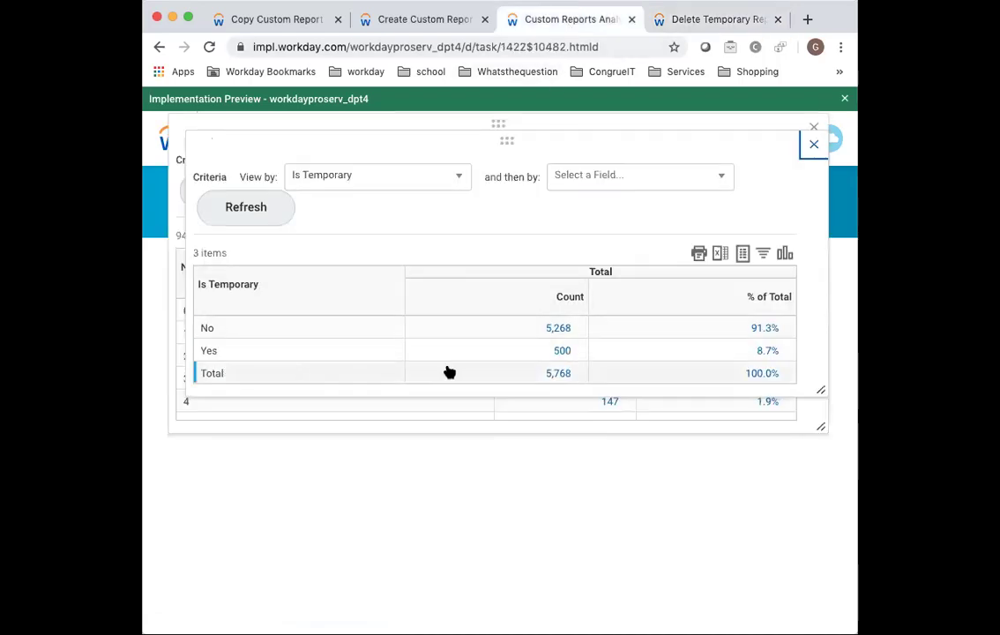
Step: Group the 5,268 non-temporary reports by Sharing Option and list the 3,277 with blank sharing
left_click(578, 329)
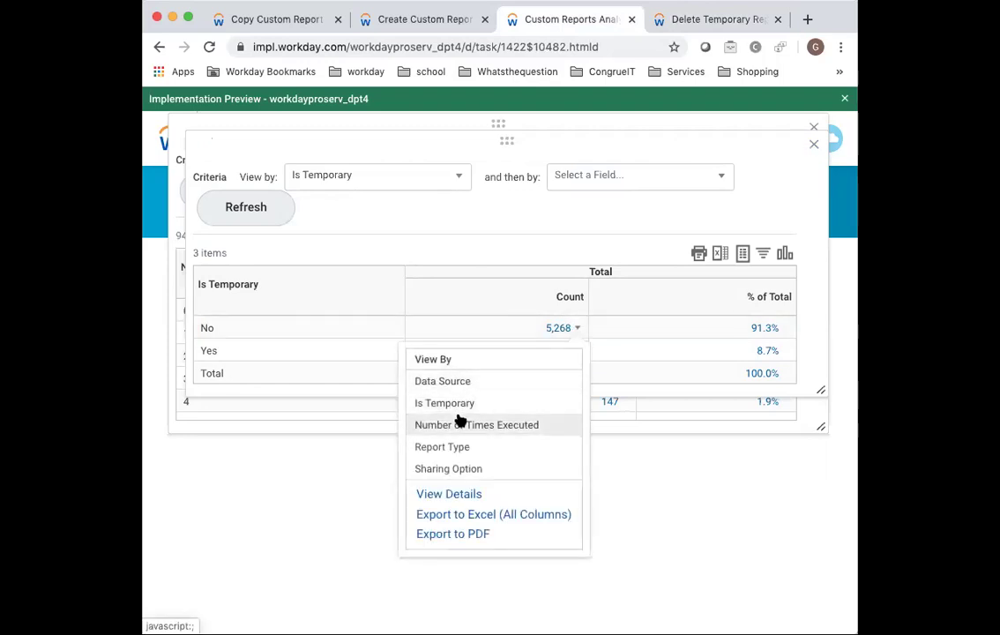
left_click(454, 470)
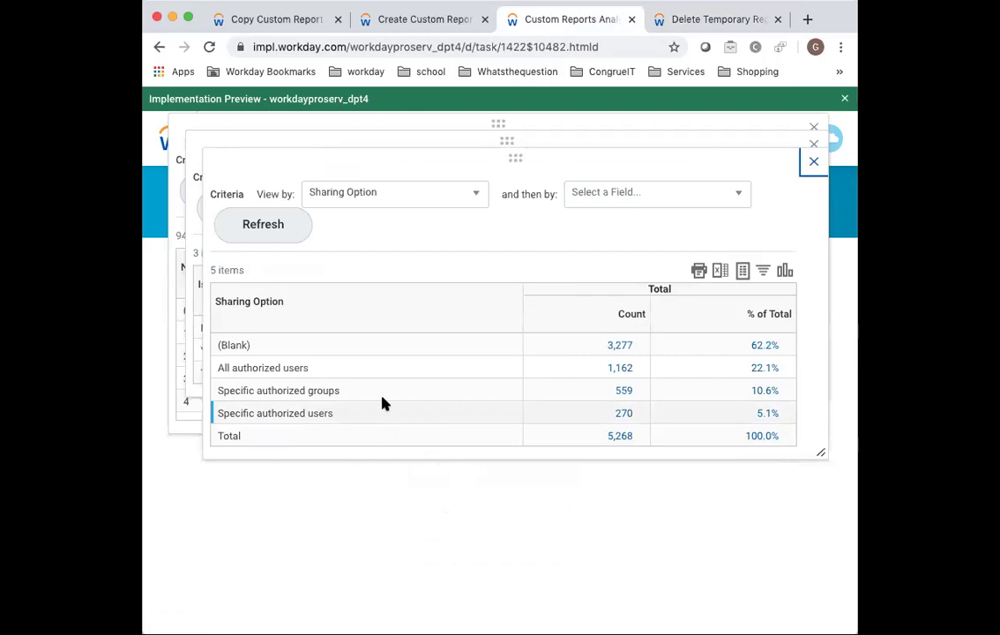
left_click(620, 345)
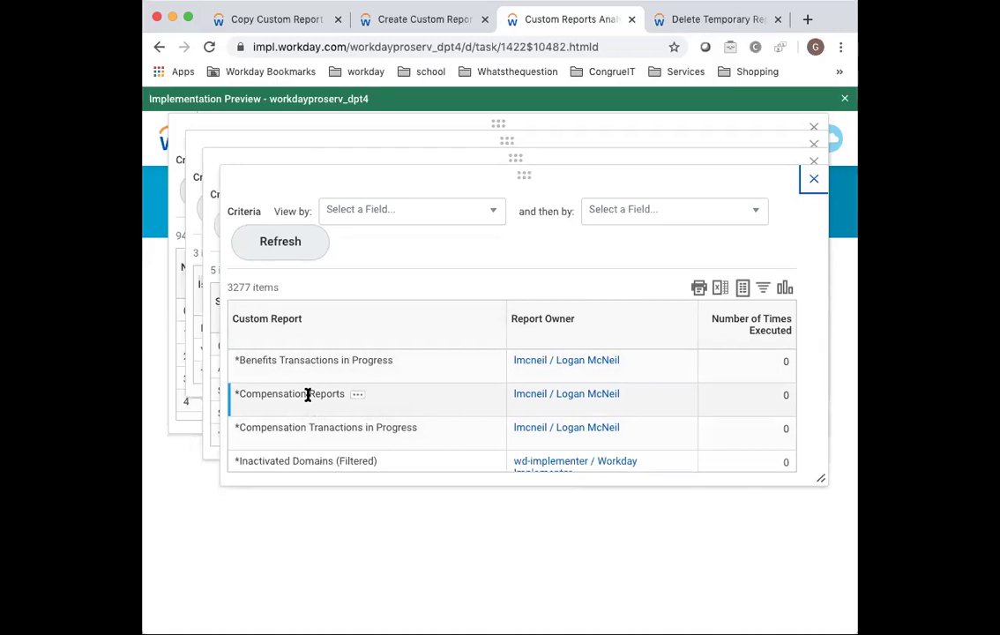
Step: Close the four drill-down popups back to the Custom Reports Analysis results
left_click(814, 178)
left_click(814, 162)
left_click(815, 146)
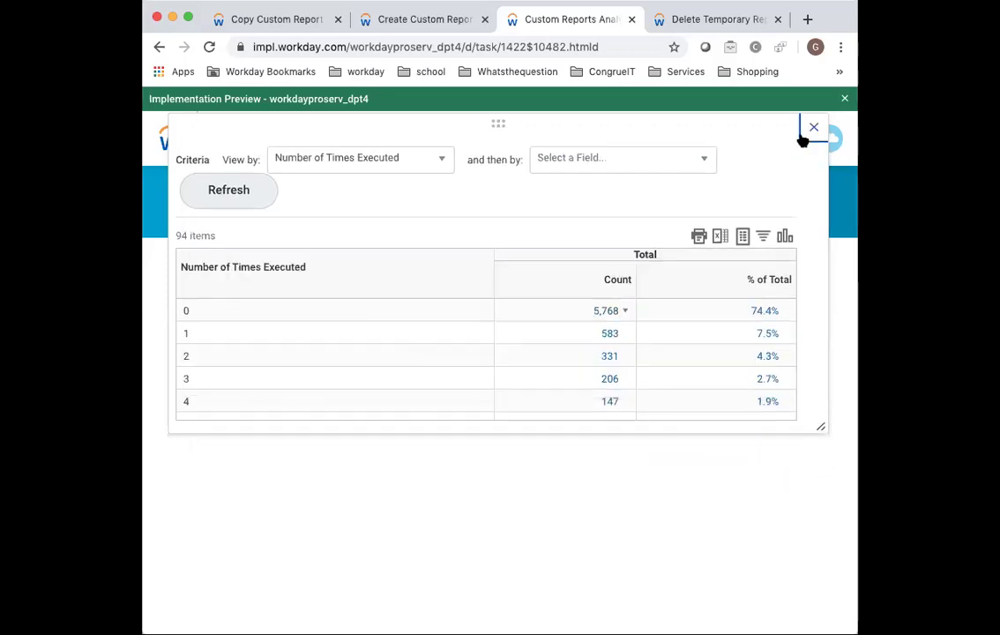
left_click(814, 127)
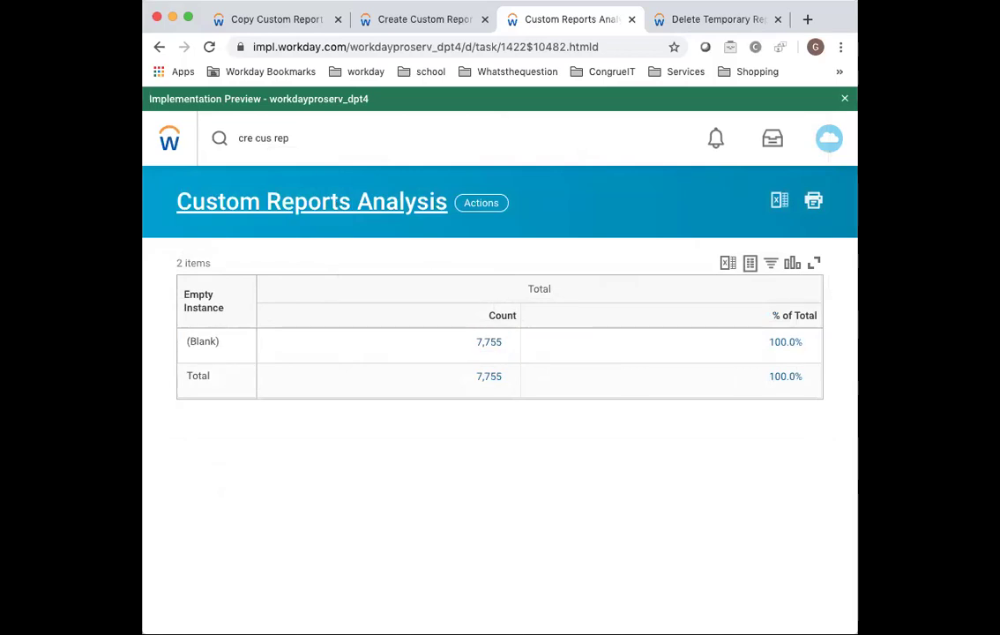
Step: Open the Custom Reports Analysis definition and review its matrix settings
left_click(414, 203)
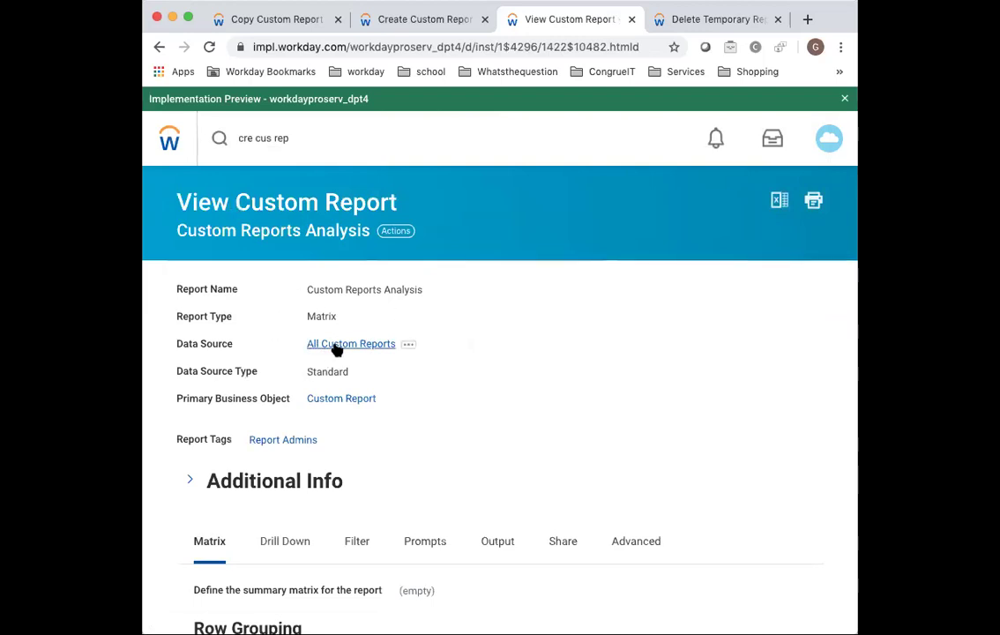
scroll(476, 386, "down", 5)
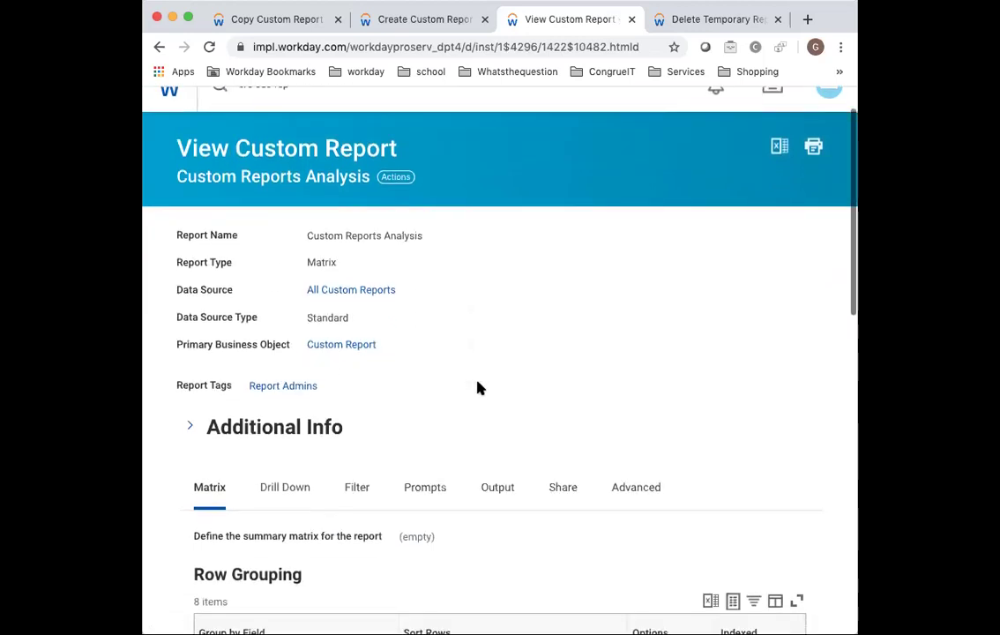
scroll(246, 441, "down", 8)
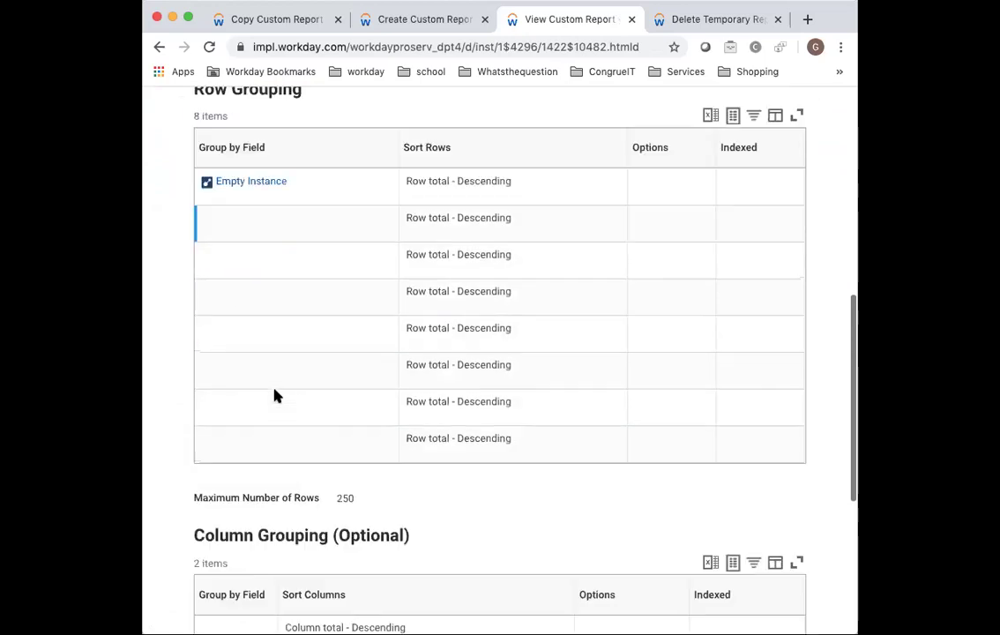
scroll(308, 538, "down", 2)
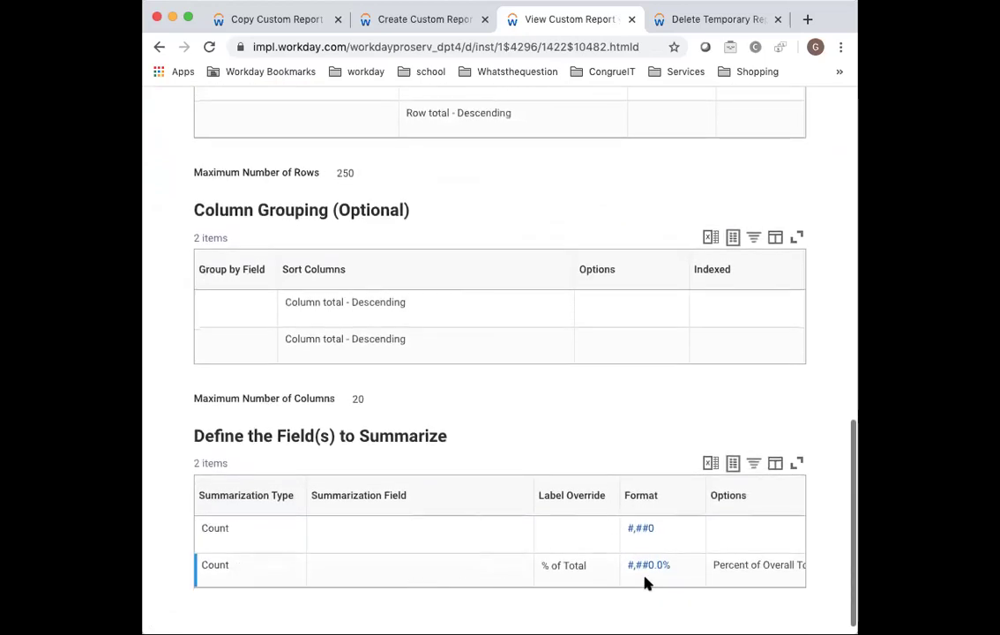
scroll(710, 576, "right", 3)
scroll(617, 555, "left", 3)
scroll(474, 420, "up", 15)
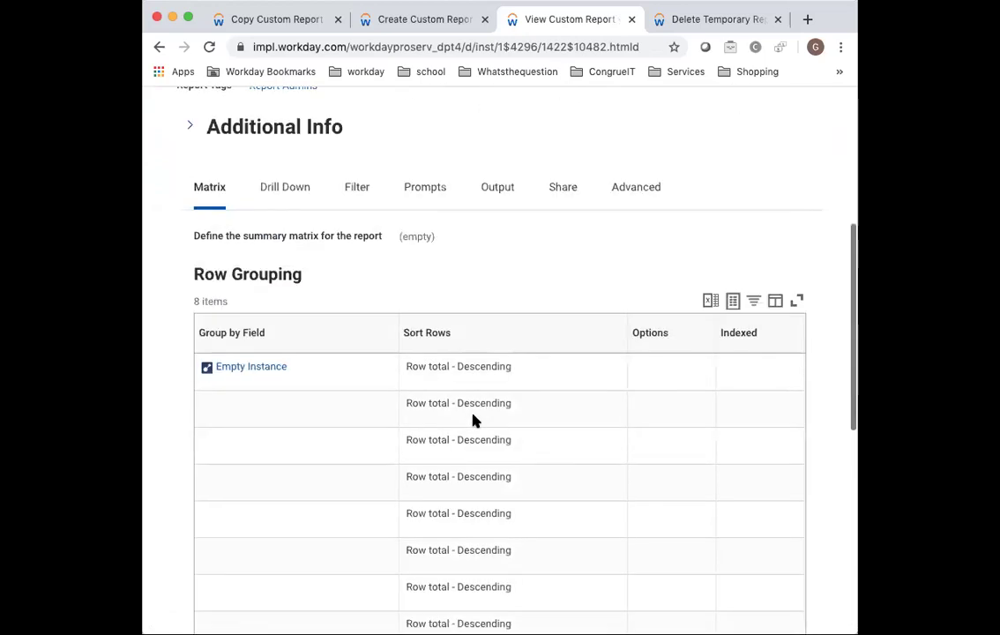
Step: Review the report's Drill Down settings
left_click(301, 376)
scroll(387, 418, "down", 4)
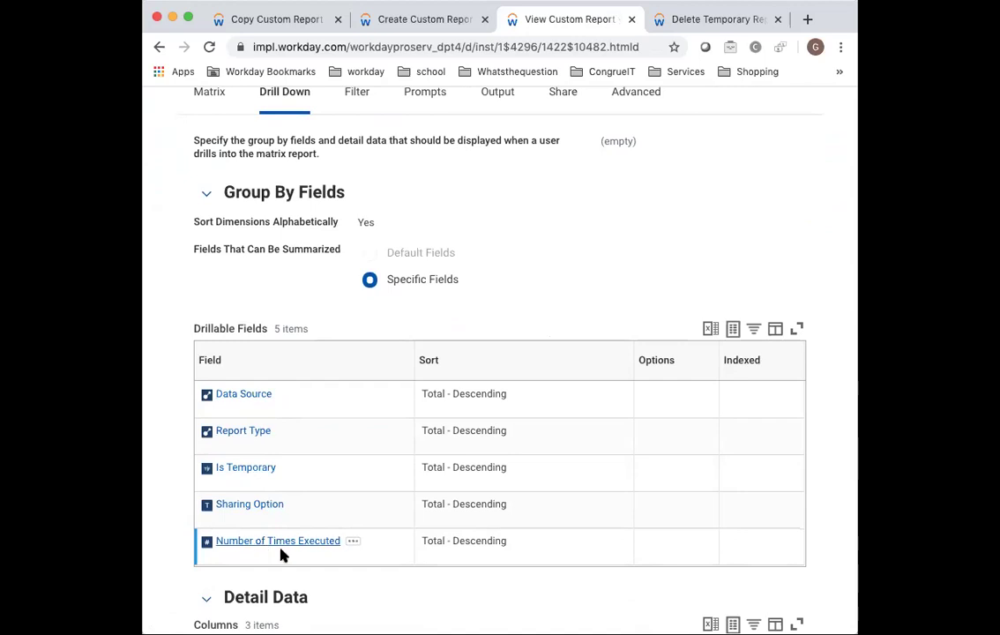
scroll(280, 552, "down", 4)
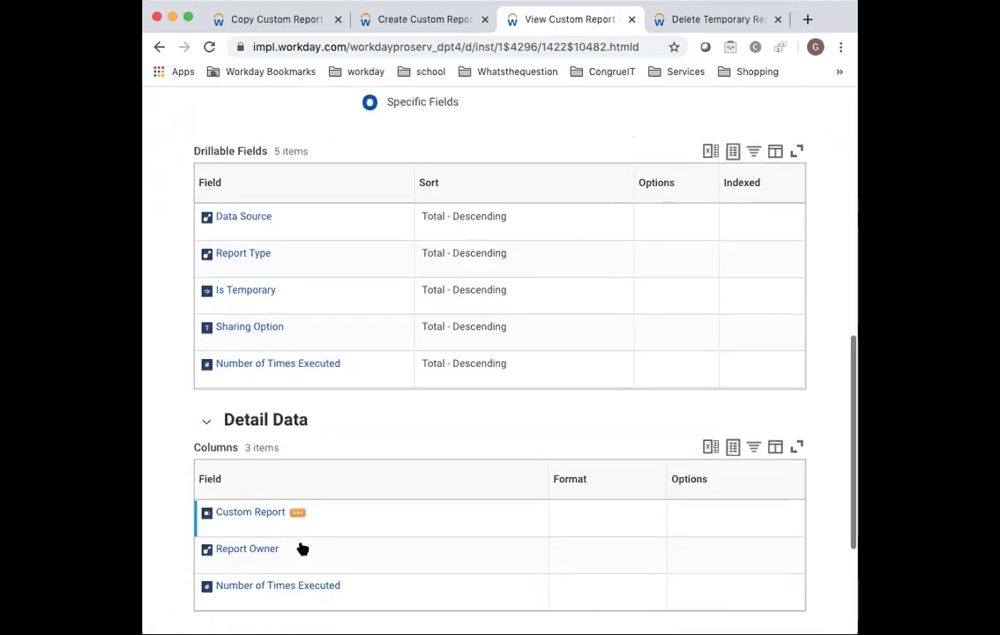
scroll(302, 548, "down", 2)
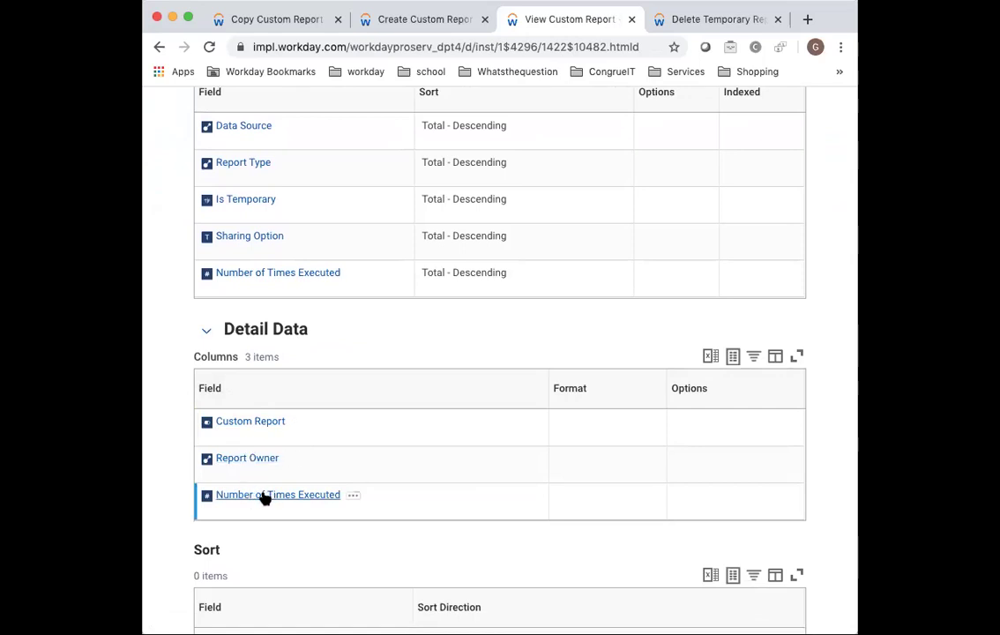
scroll(289, 500, "up", 8)
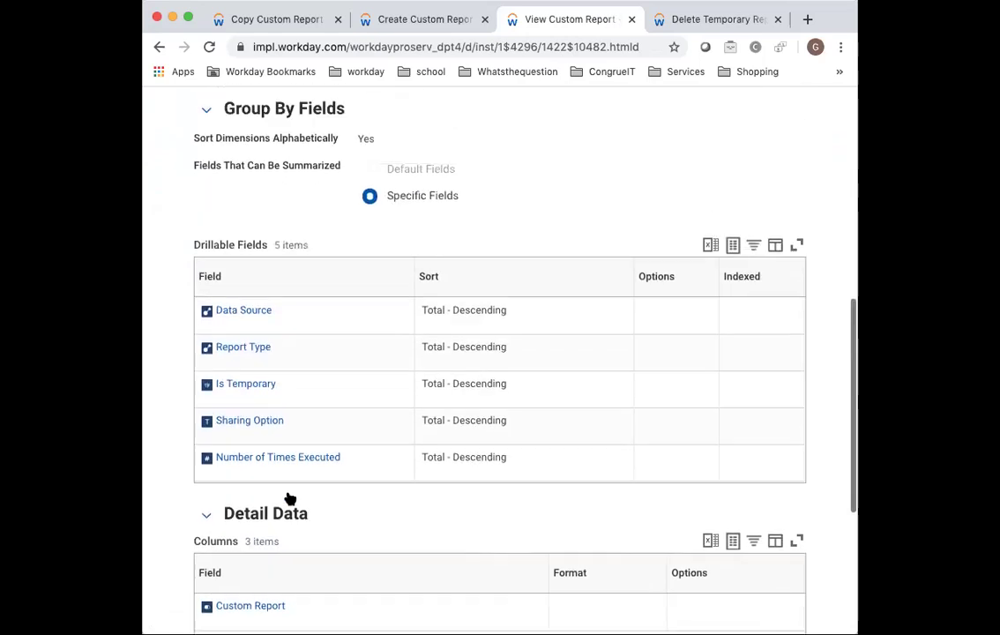
Step: Review the Prompts defaults: Today and First Day of the Month Six Months Ago
left_click(407, 334)
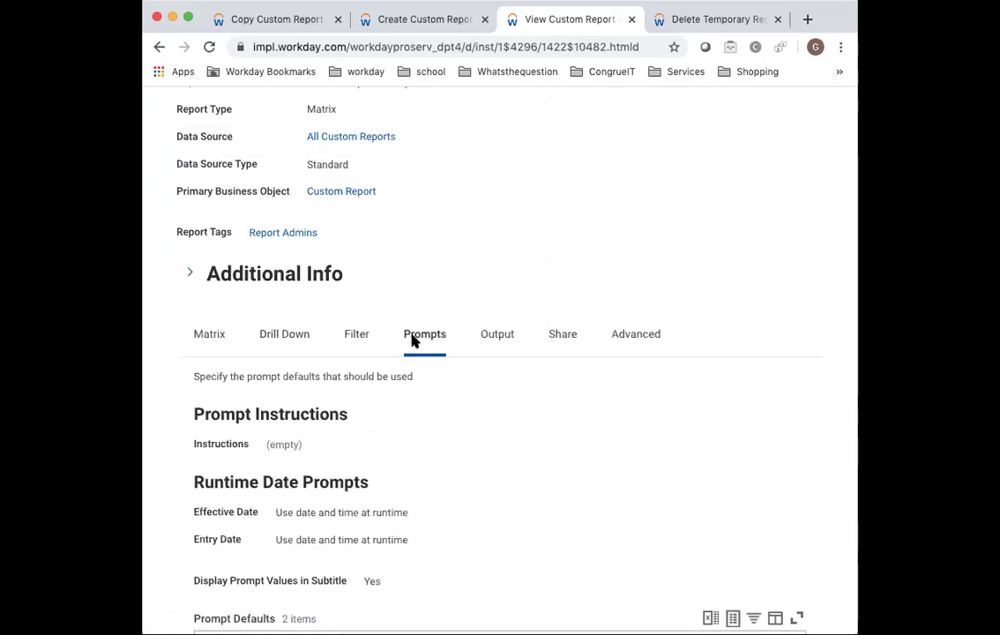
scroll(440, 386, "down", 3)
scroll(441, 426, "down", 1)
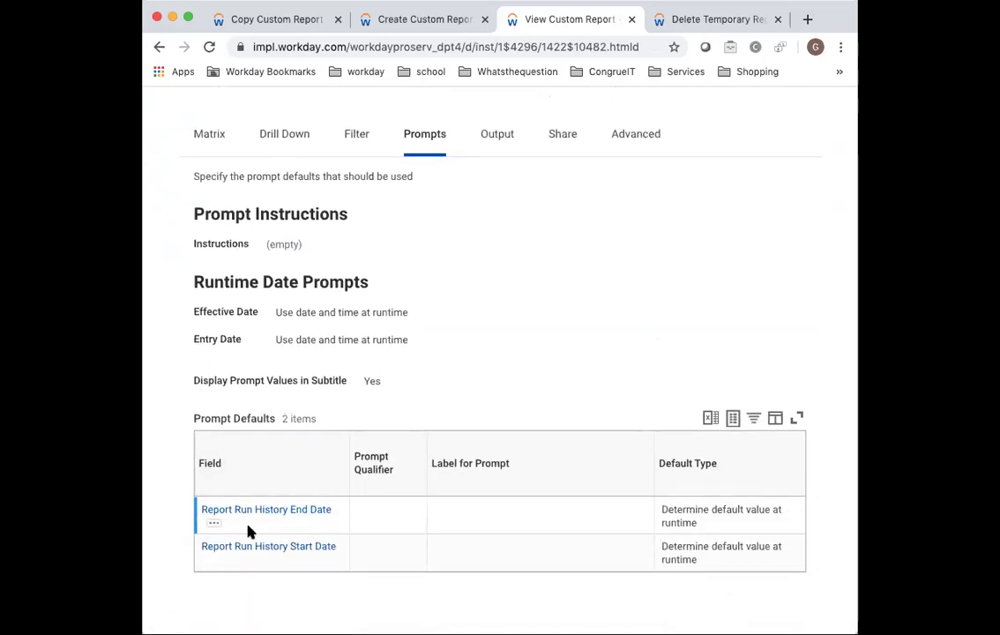
scroll(534, 519, "right", 5)
scroll(549, 518, "right", 2)
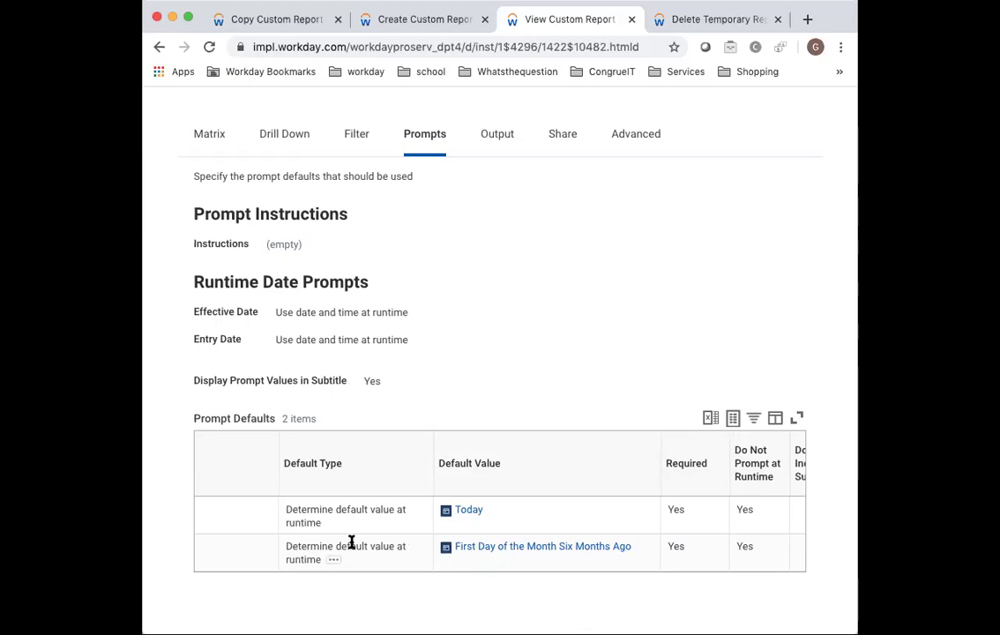
scroll(372, 546, "left", 3)
scroll(375, 350, "up", 10)
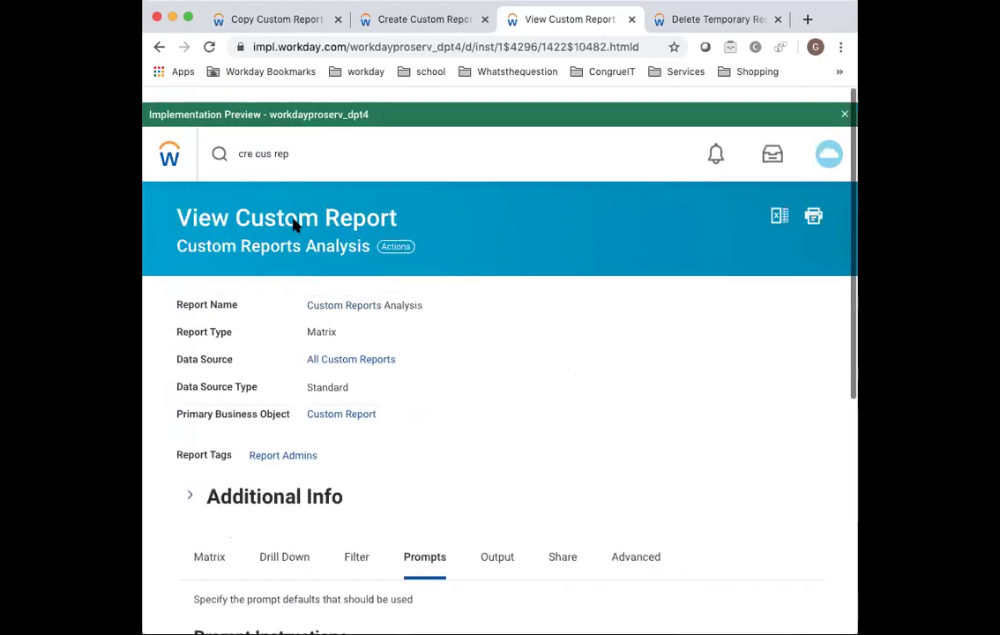
Step: From the second browser tab's home page, reach Client Custom Reports > HR Reports > Report Admins
left_click(403, 21)
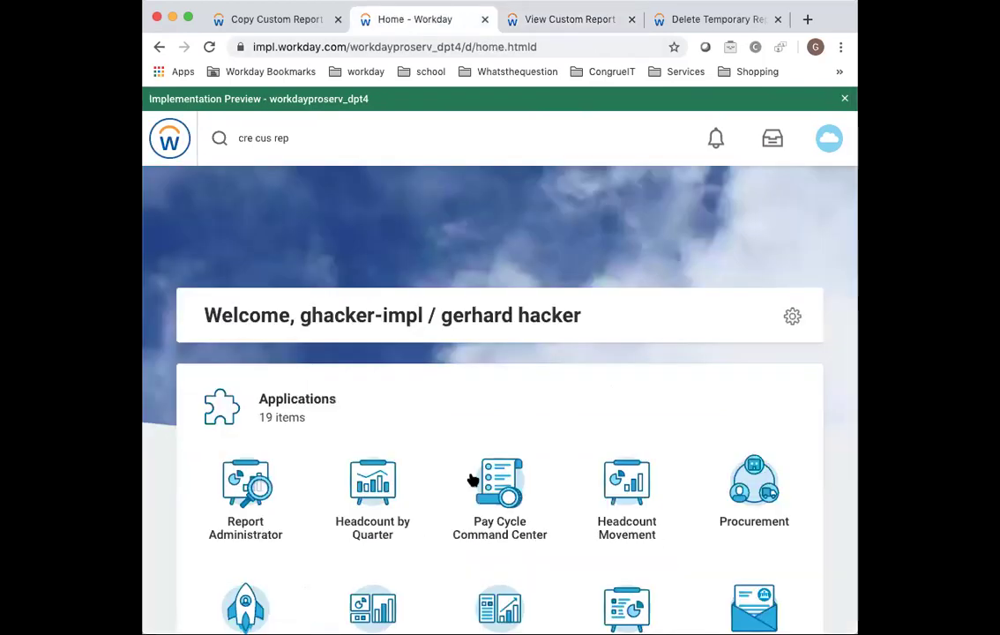
scroll(290, 584, "down", 1)
left_click(256, 576)
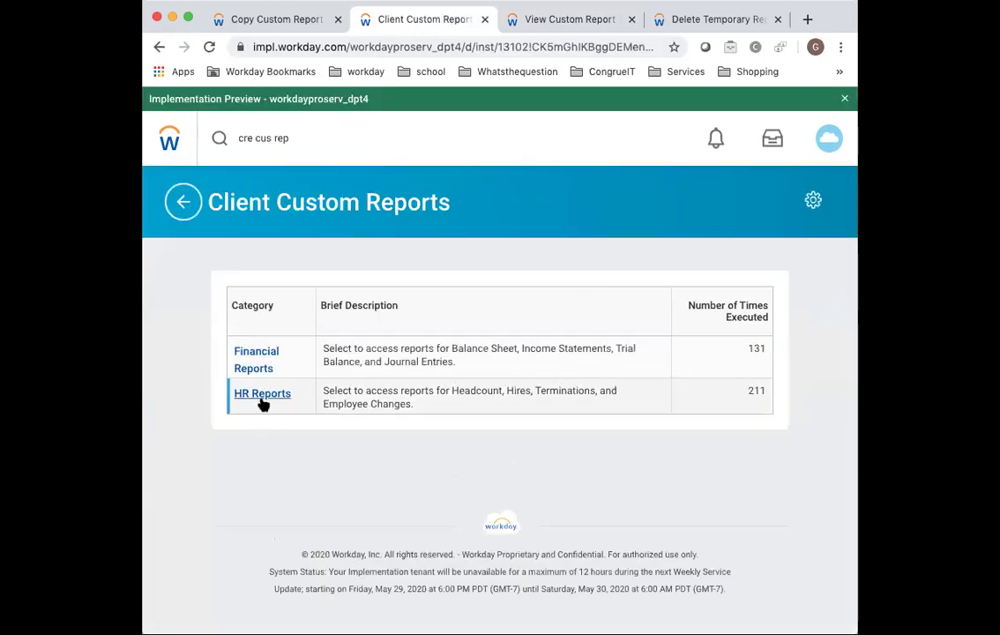
left_click(262, 396)
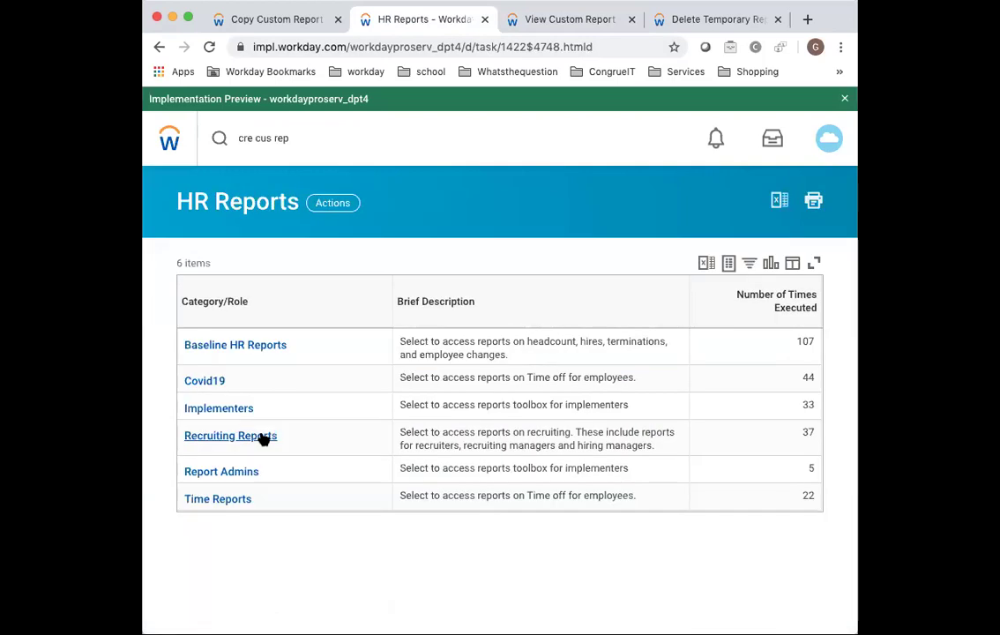
left_click(266, 439)
left_click(239, 472)
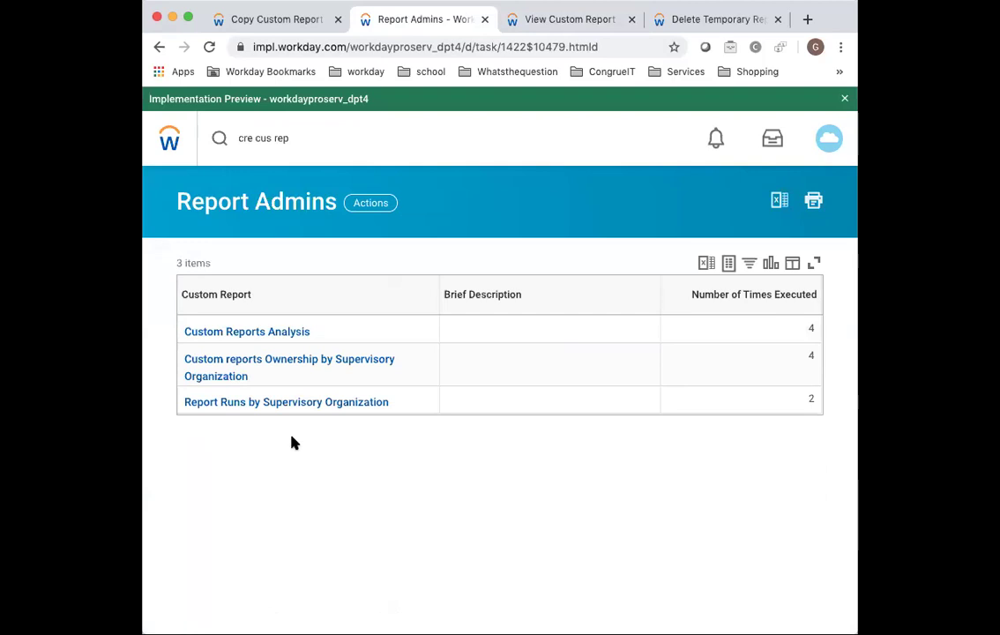
Step: Run Custom reports Ownership by Supervisory Organization and expand Global Modern Services, Executive Management and Human Resources
left_click(266, 369)
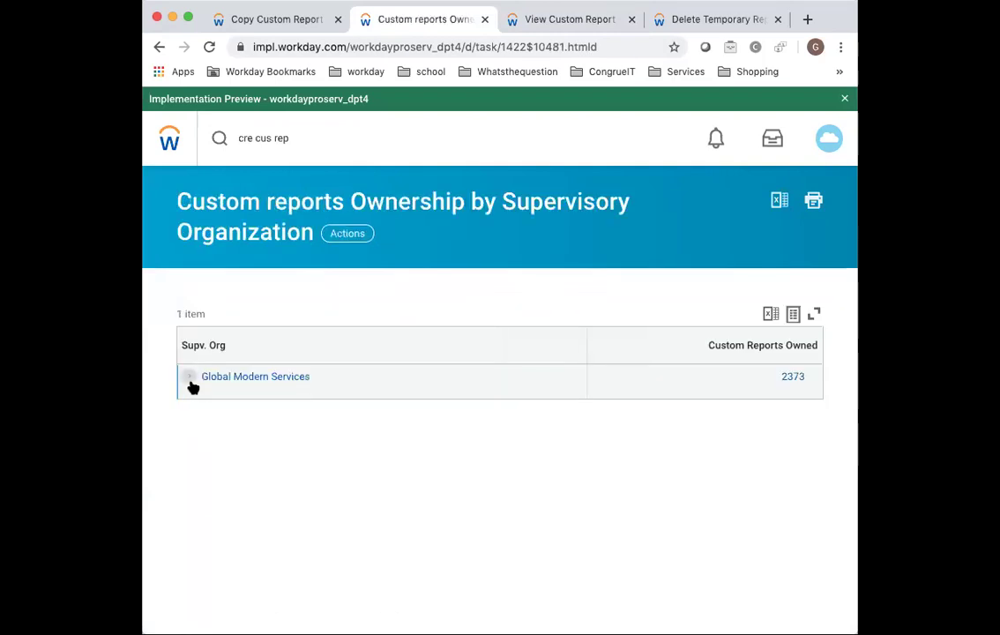
left_click(186, 379)
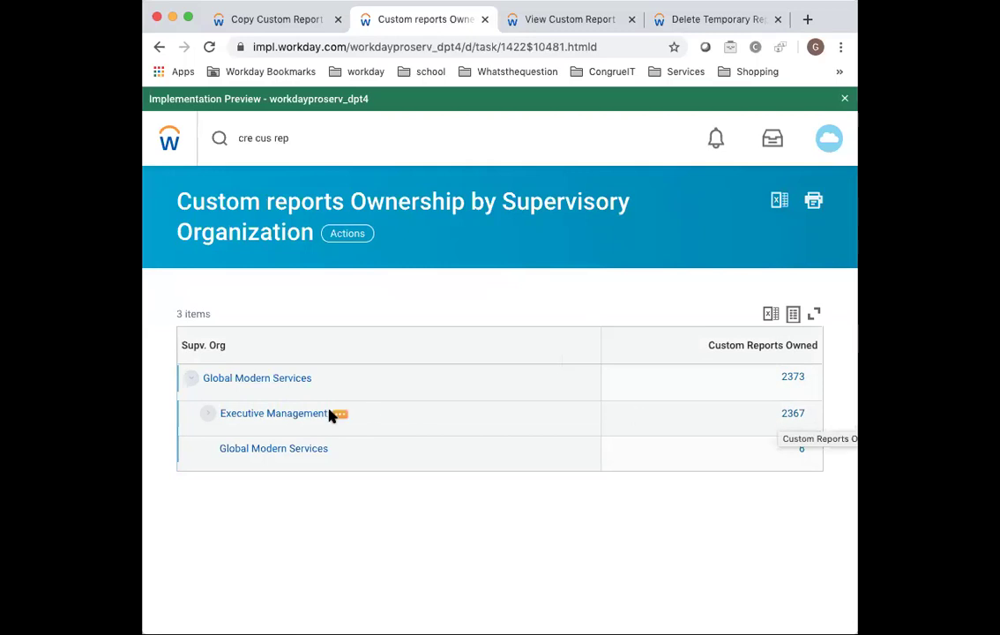
left_click(206, 417)
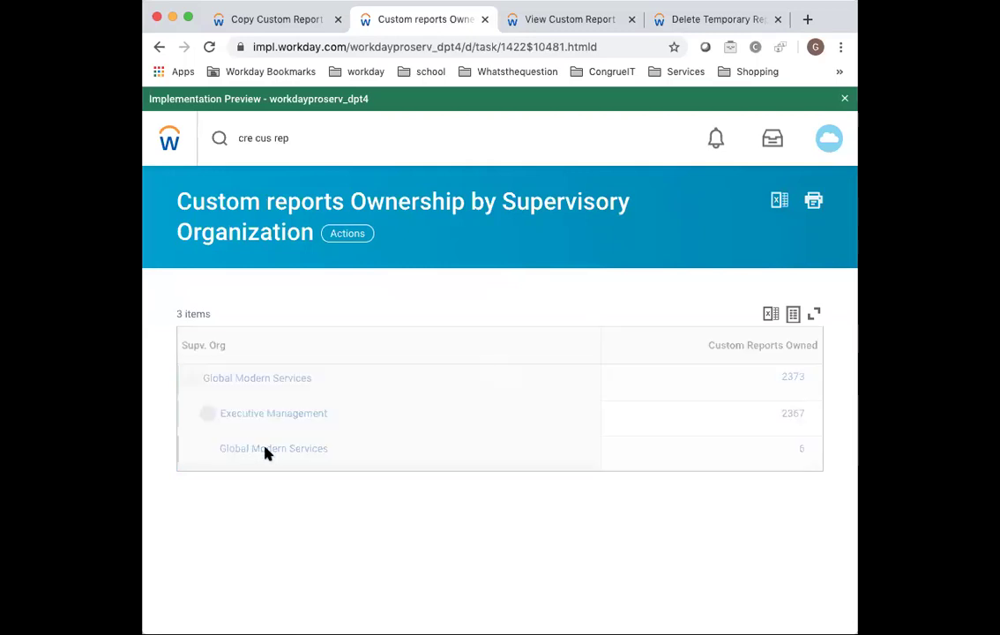
scroll(477, 484, "down", 1)
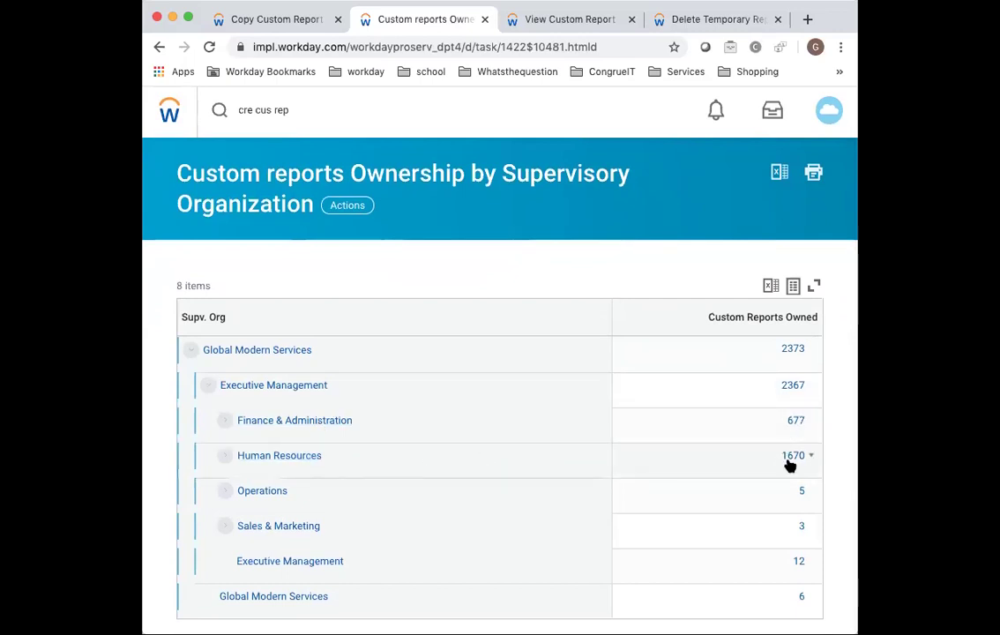
left_click(225, 456)
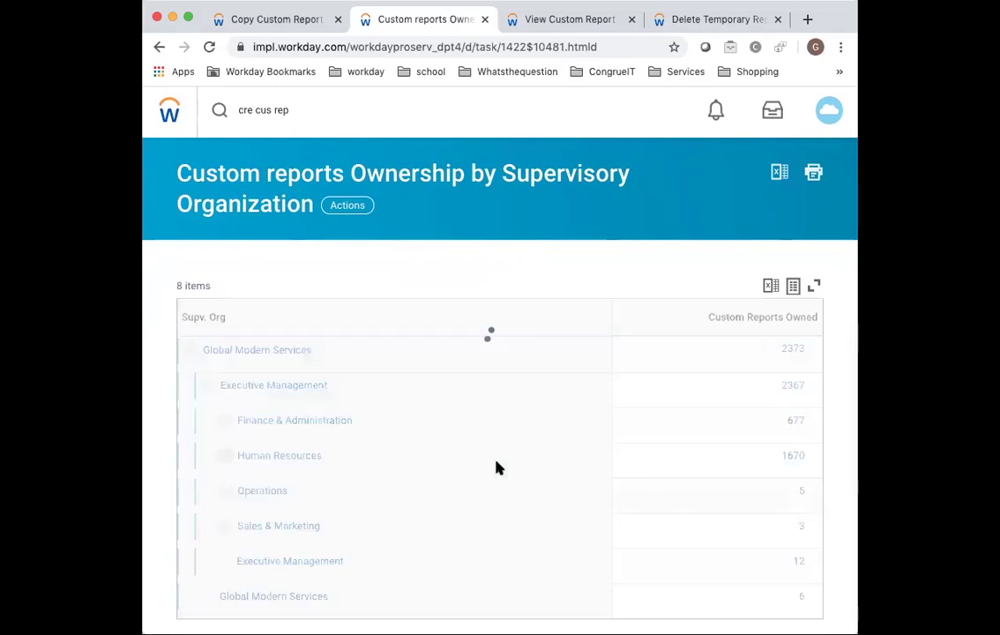
scroll(496, 468, "down", 2)
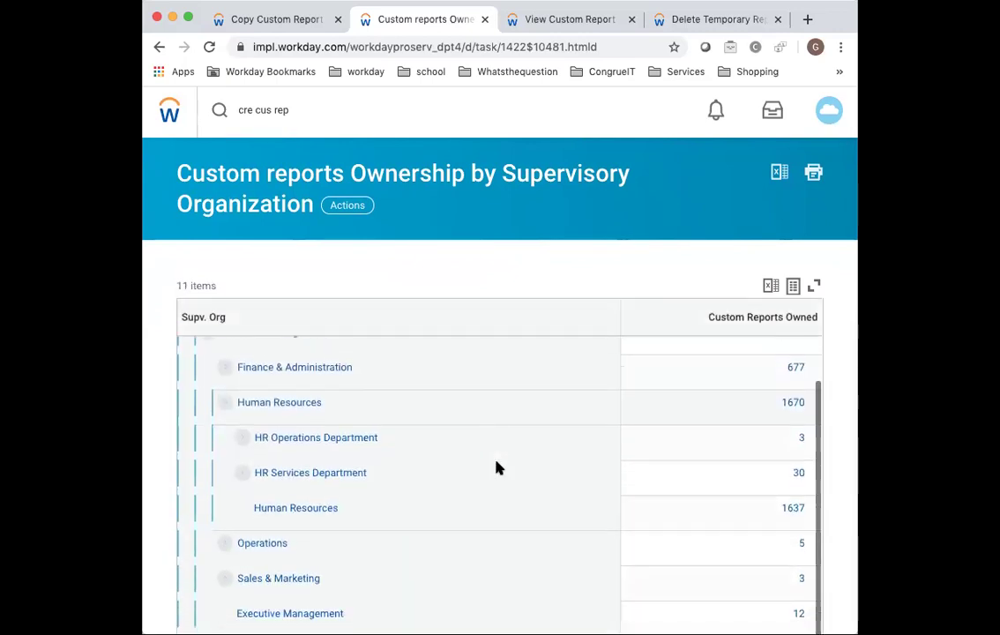
Step: Break the 1637 count down by Report Owner, then close that breakdown
left_click(807, 501)
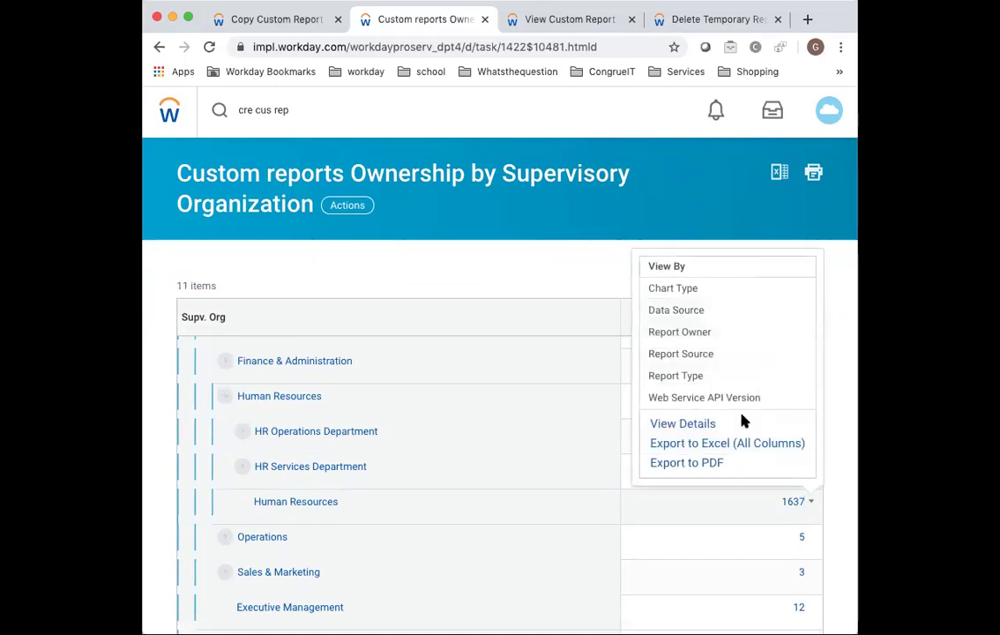
left_click(703, 334)
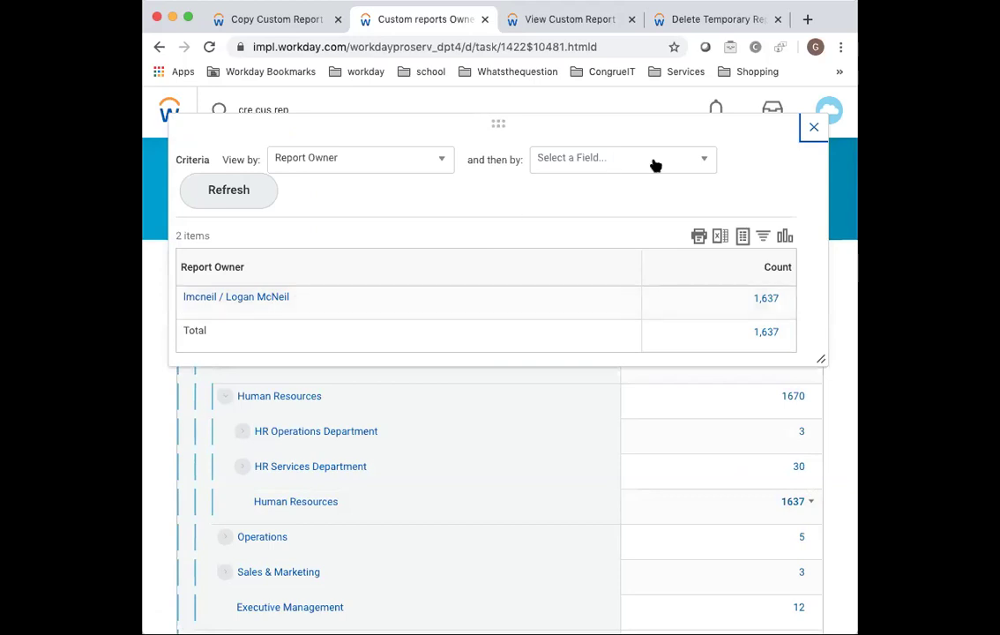
left_click(812, 127)
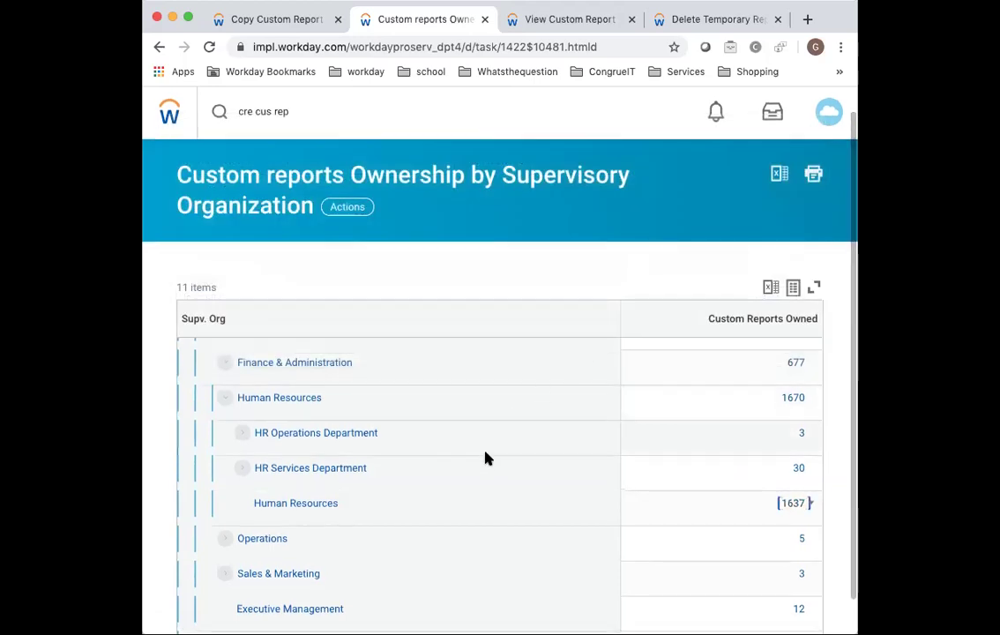
Step: Check Executive Management's 12 reports, then list HR Operations Department's 3 reports with owners
scroll(475, 492, "down", 1)
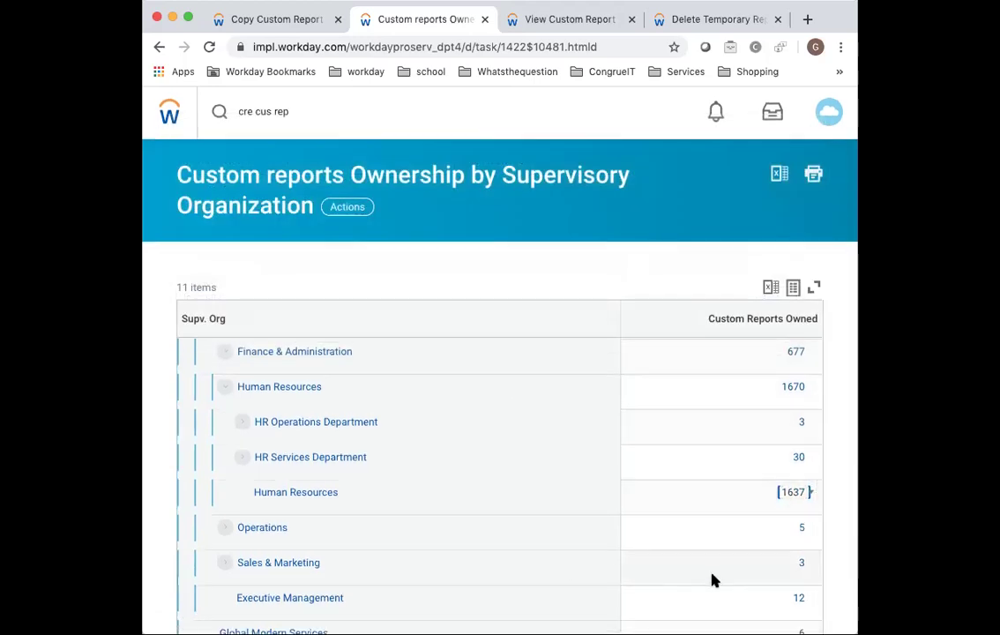
mouse_move(781, 602)
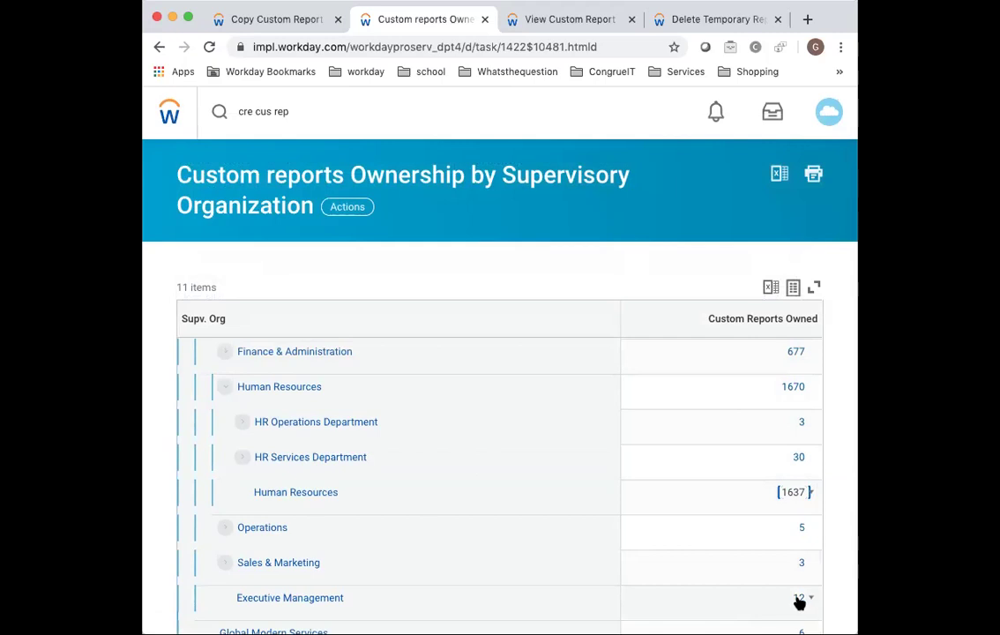
left_click(799, 599)
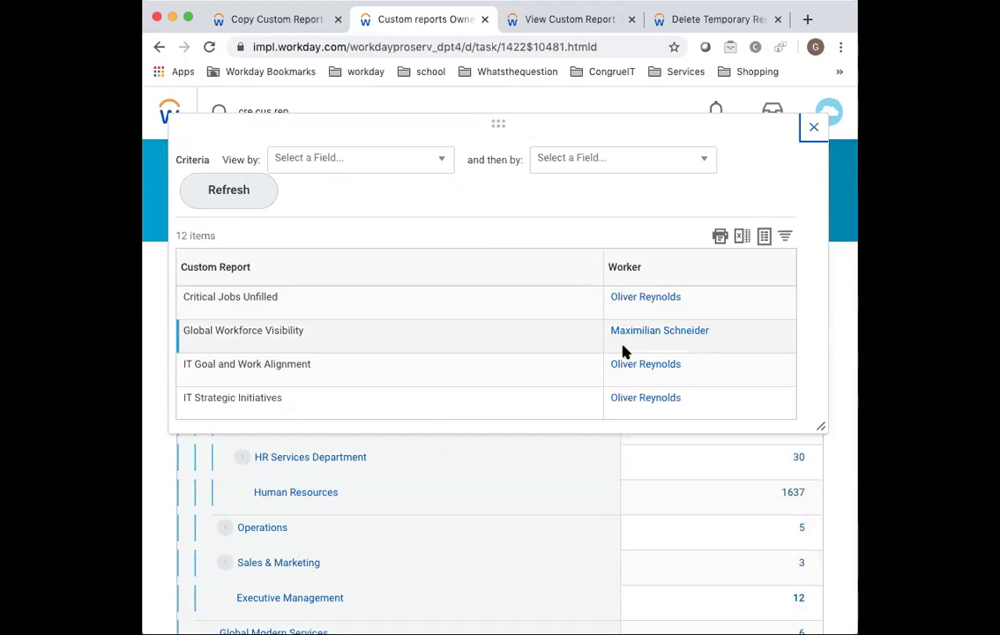
left_click(814, 127)
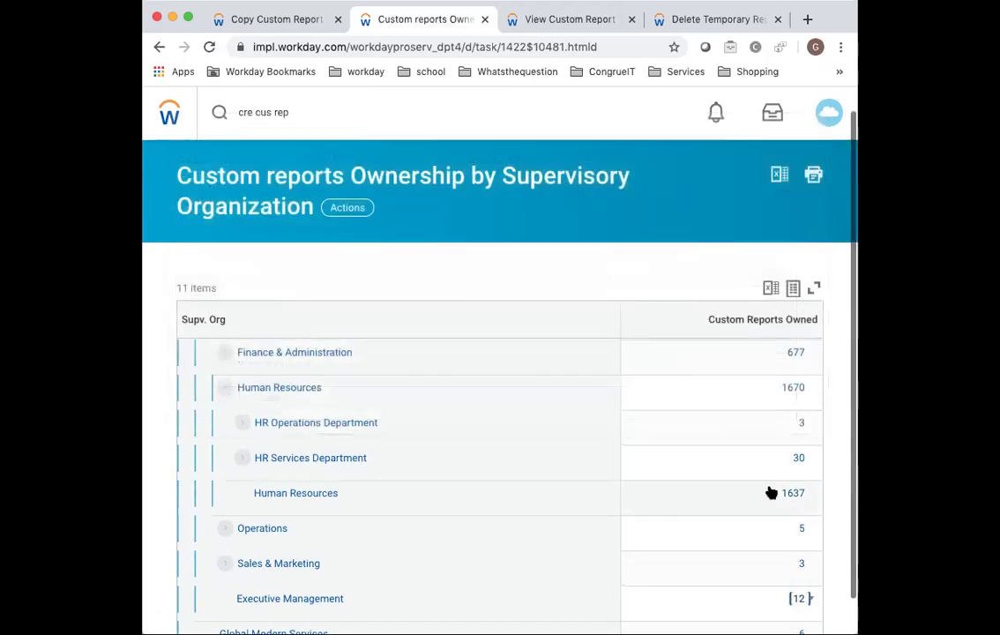
scroll(640, 403, "up", 2)
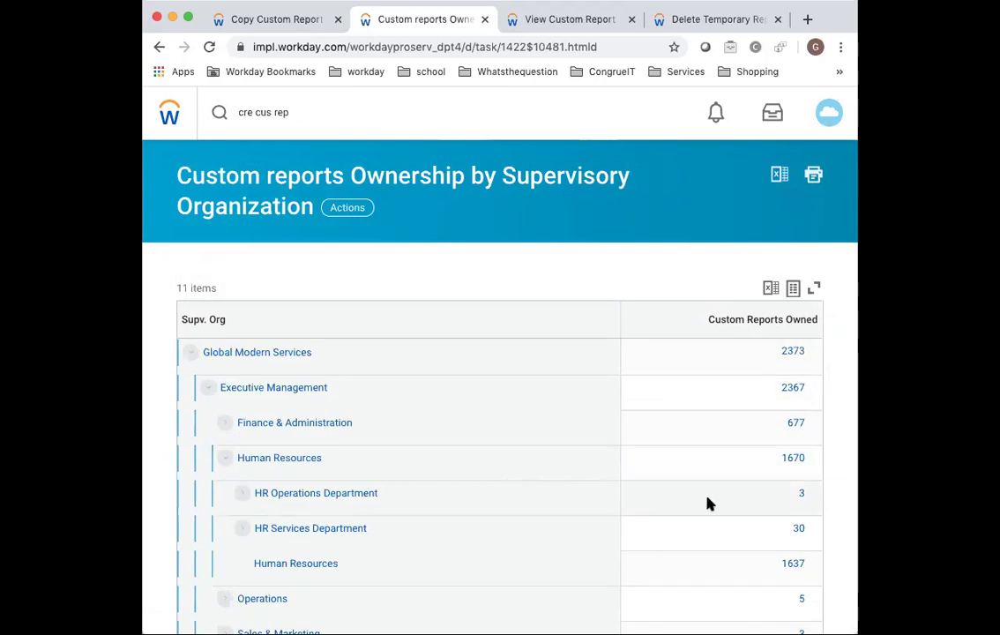
left_click(801, 496)
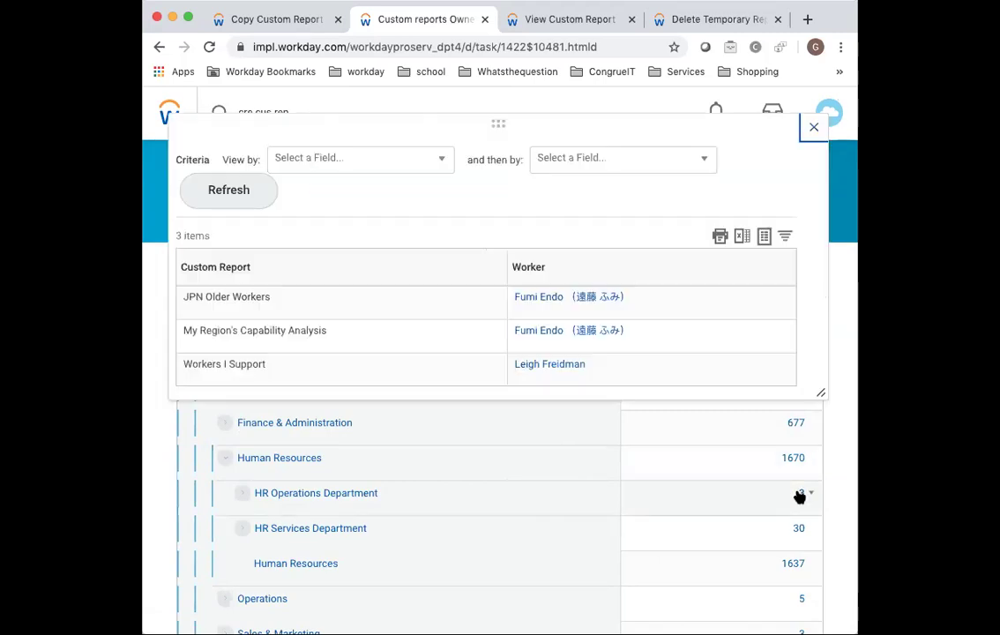
Step: Open the JPN Older Workers report definition via Custom Report > Edit
mouse_move(277, 306)
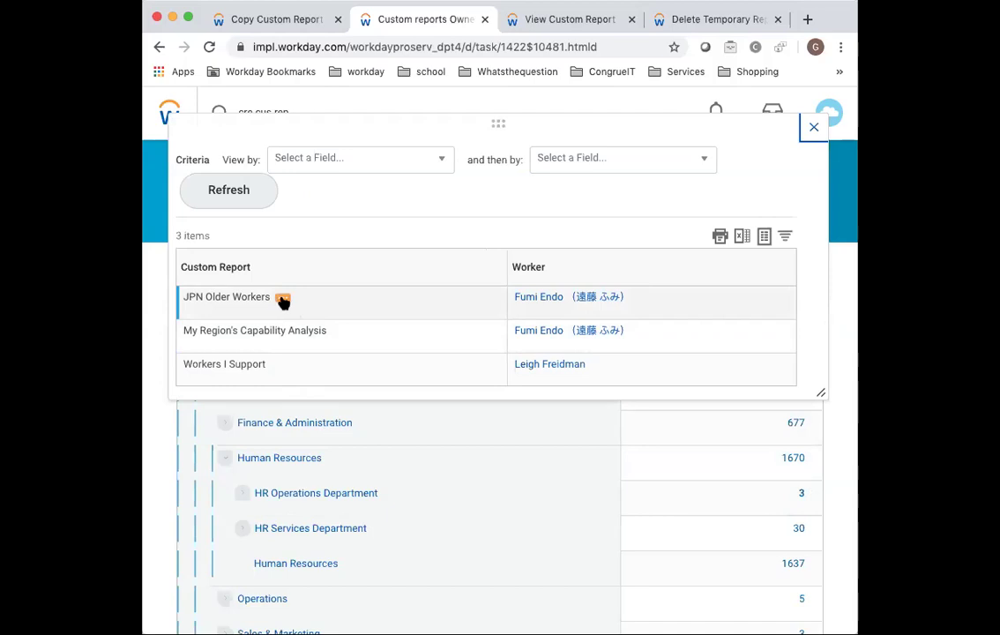
left_click(283, 300)
mouse_move(364, 344)
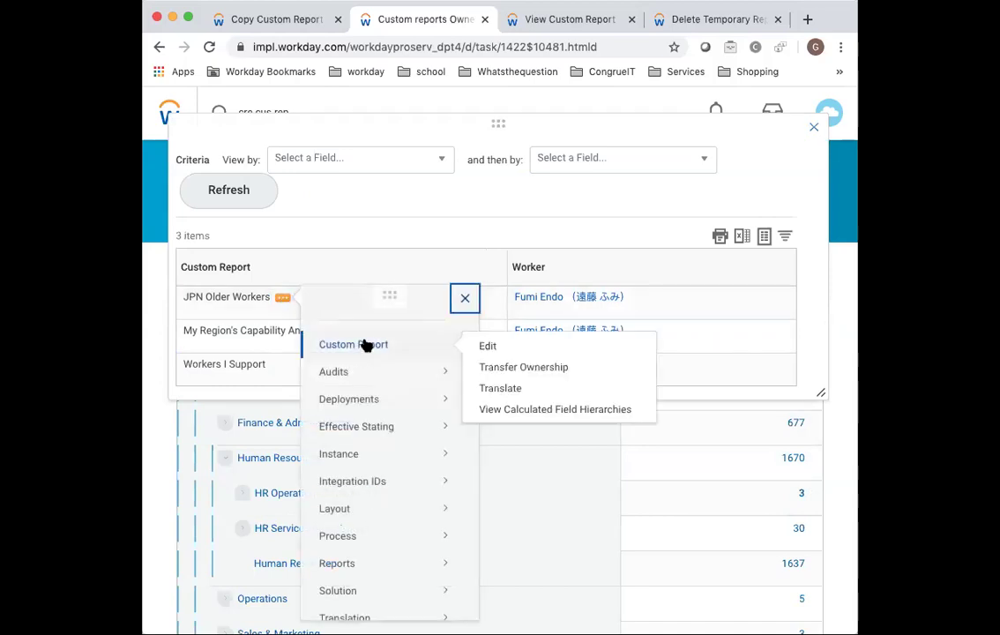
left_click(488, 347)
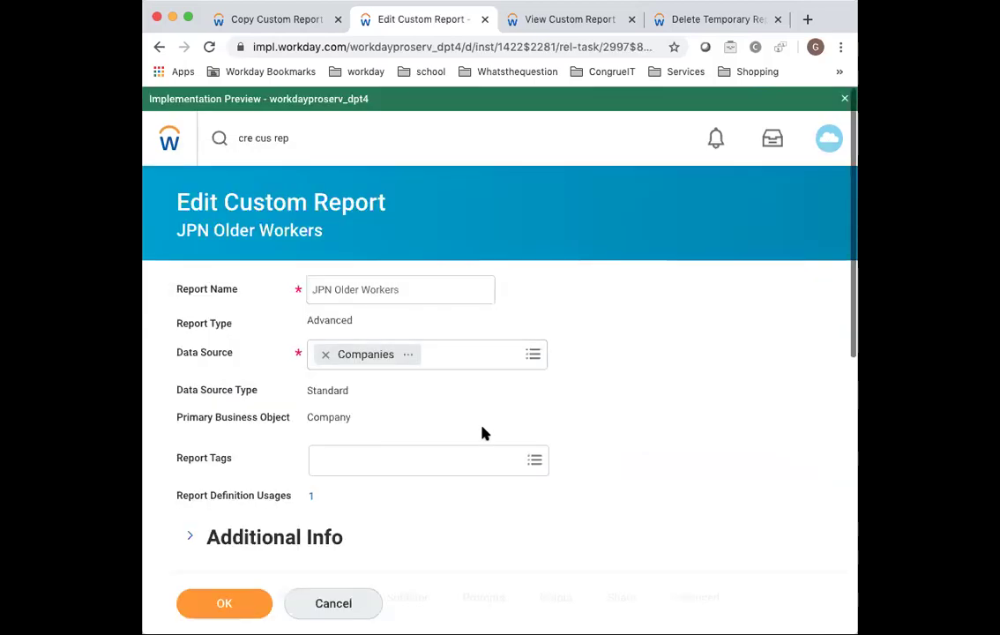
Step: Check the Share tab's sharing options and highlight the report owner's name
scroll(487, 522, "down", 5)
scroll(627, 337, "down", 1)
left_click(627, 335)
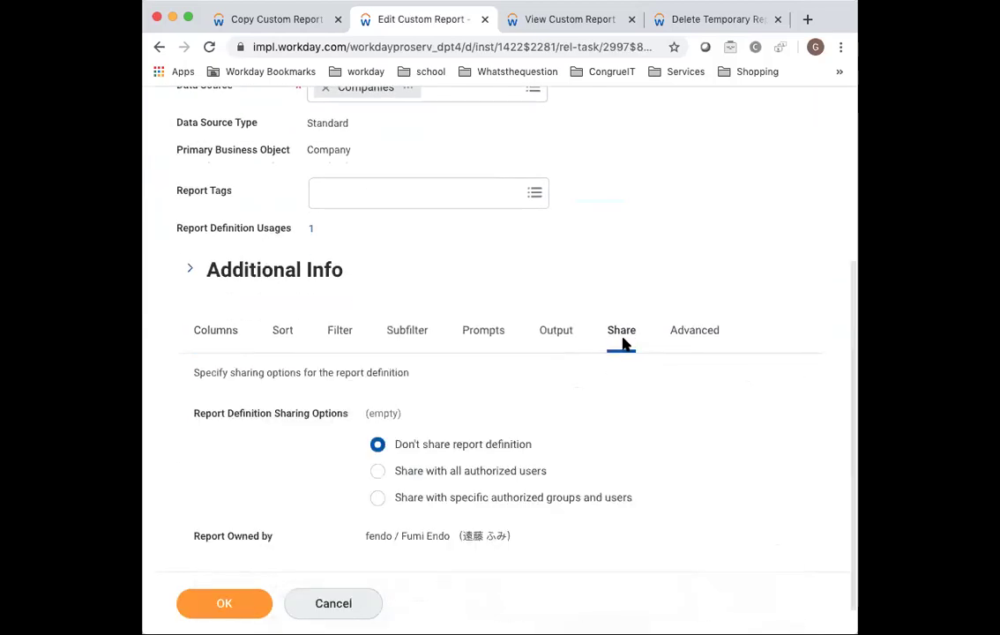
left_click_drag(369, 537, 427, 537)
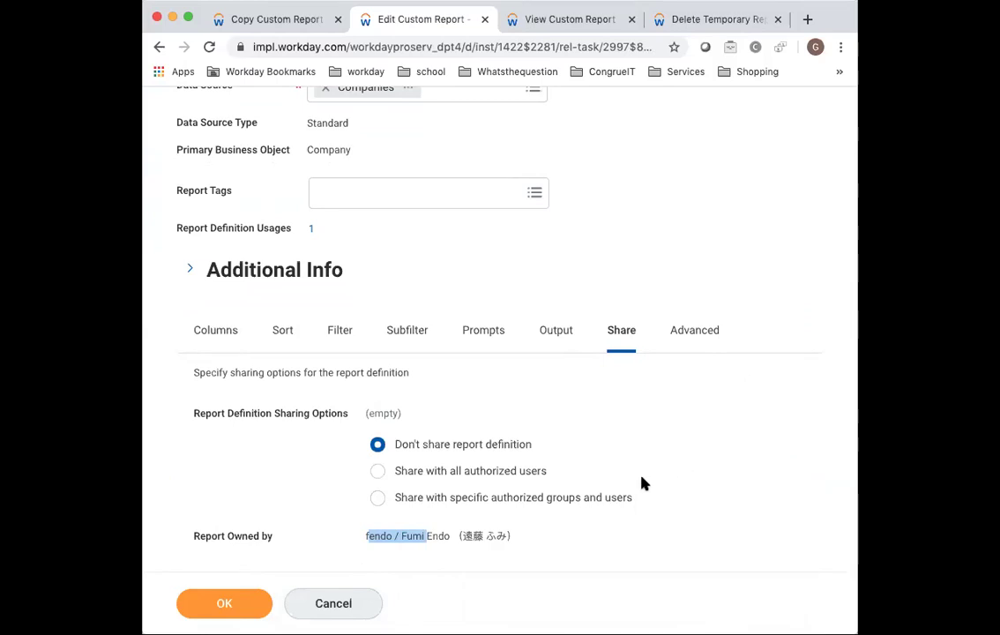
scroll(642, 483, "up", 5)
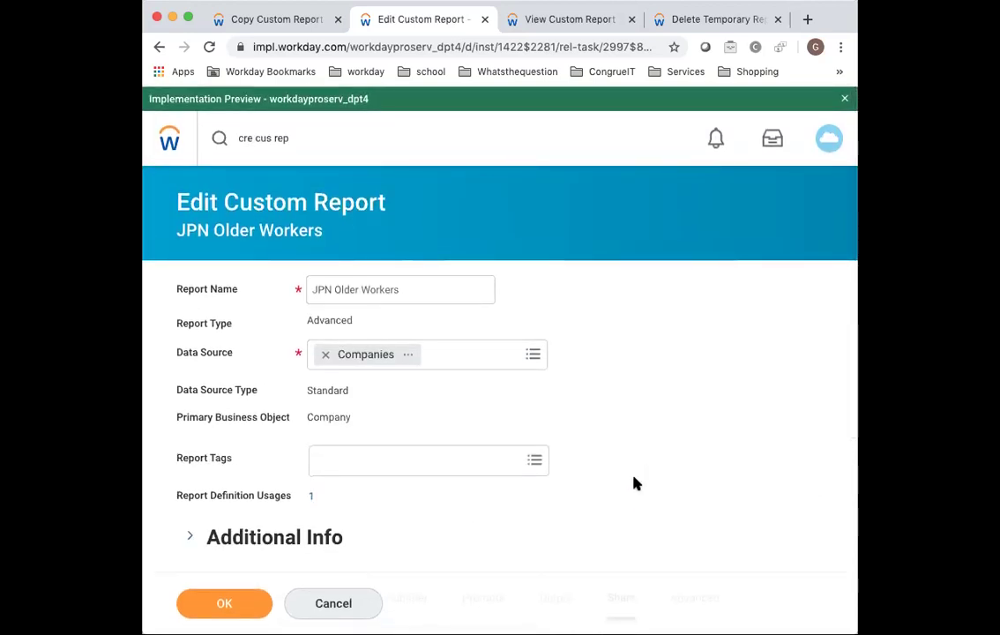
Step: Return to the Workday home page and open HR Reports under Client Custom Reports
left_click(171, 142)
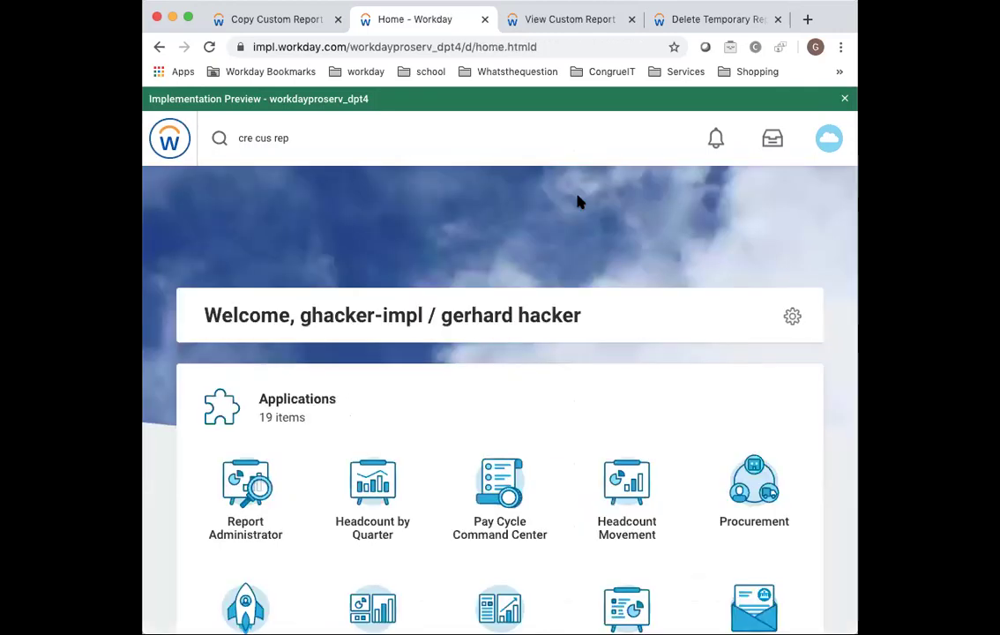
scroll(499, 379, "down", 2)
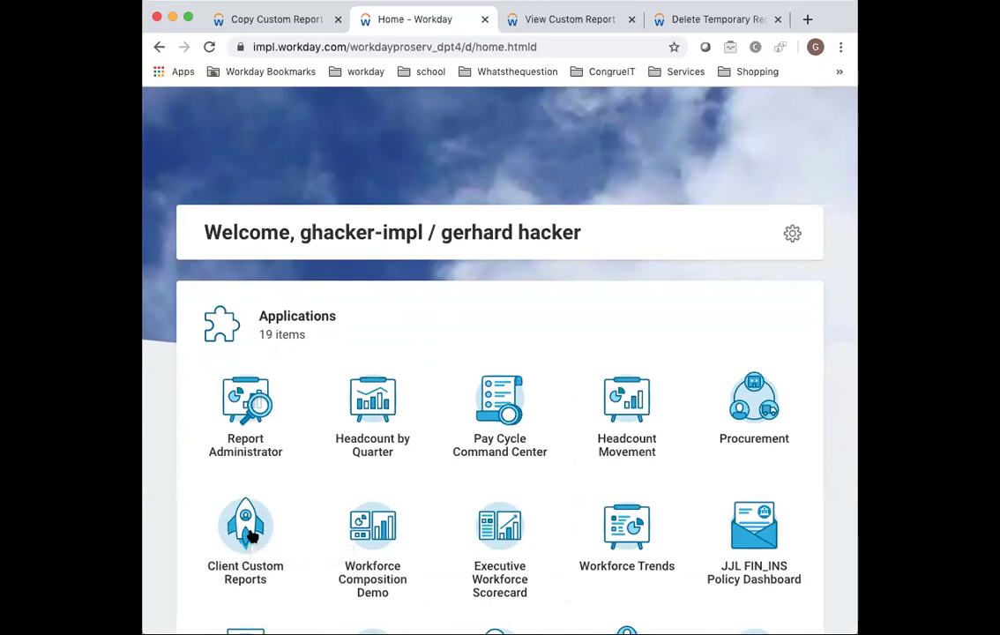
left_click(250, 535)
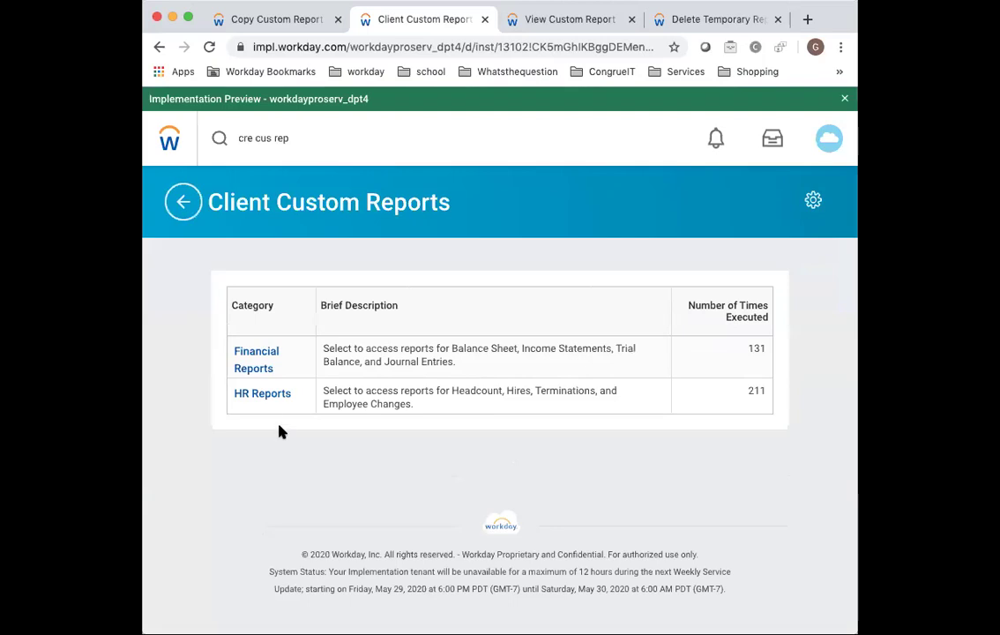
left_click(262, 394)
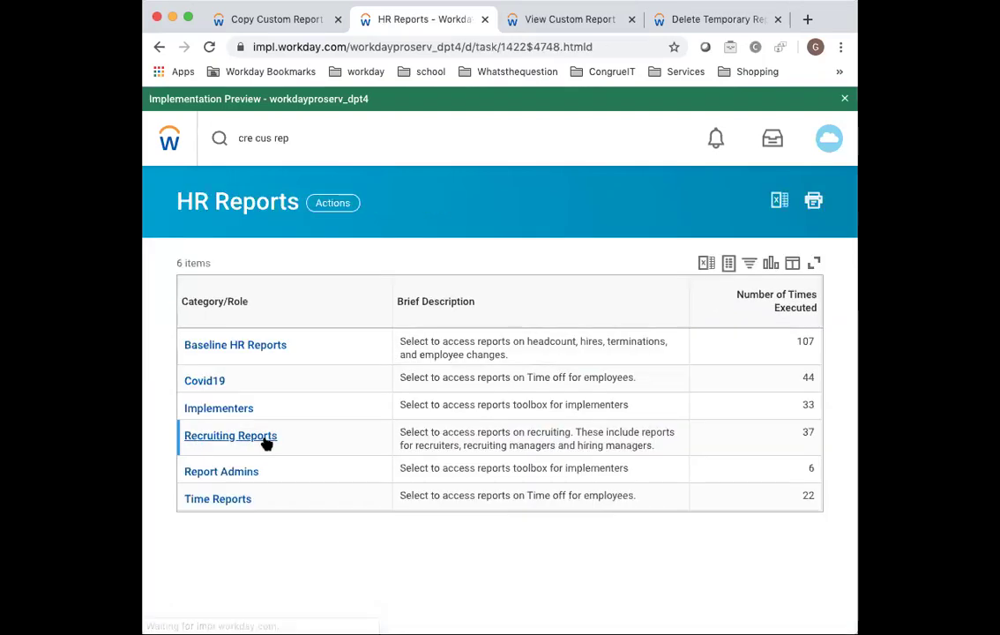
Step: In Report Admins, run Report Runs by Supervisory Organization, then go back to the list
left_click(230, 474)
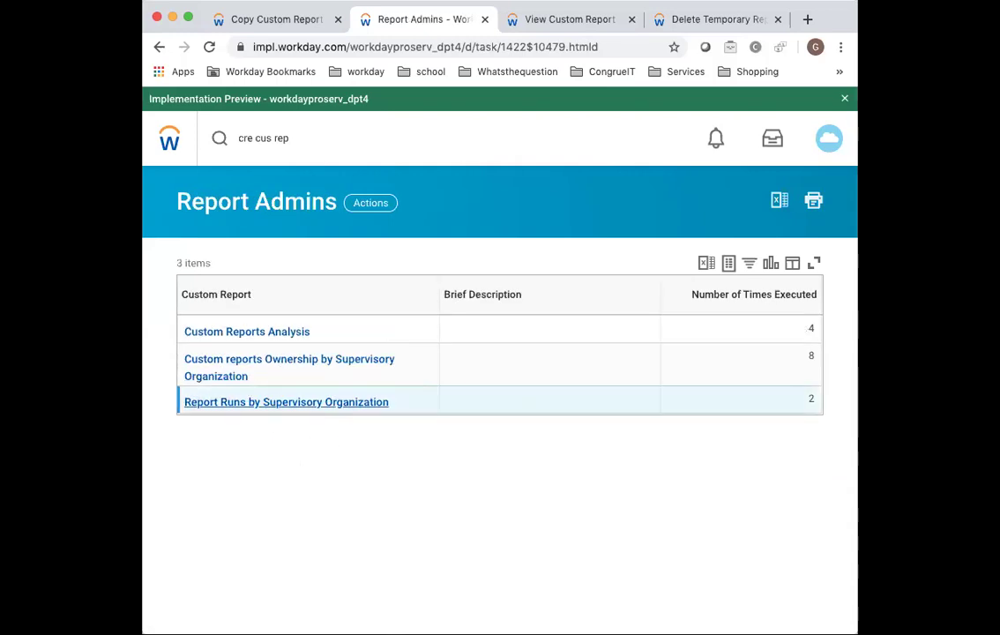
left_click(287, 401)
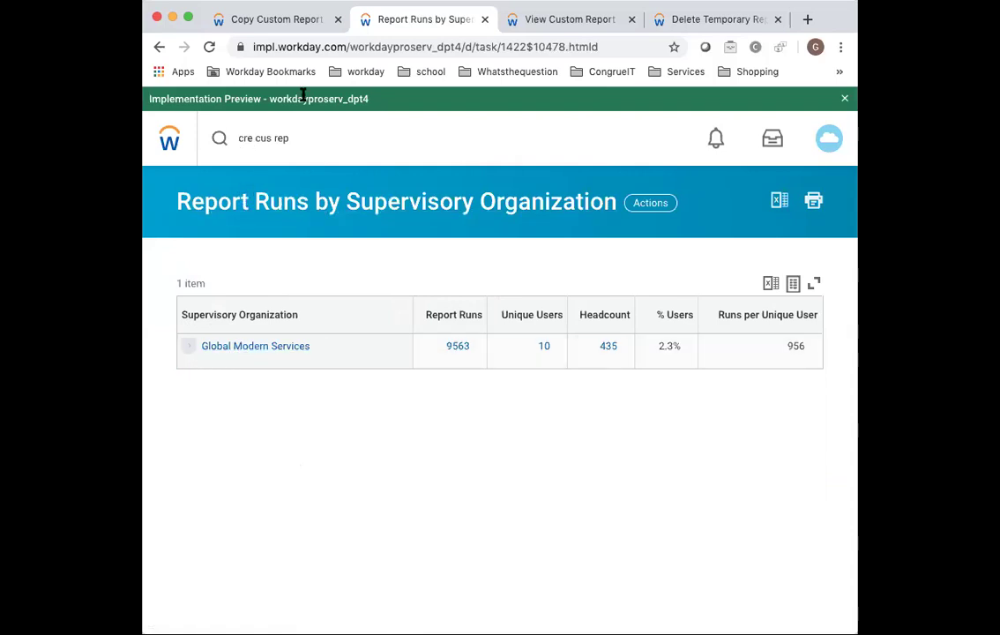
left_click(160, 48)
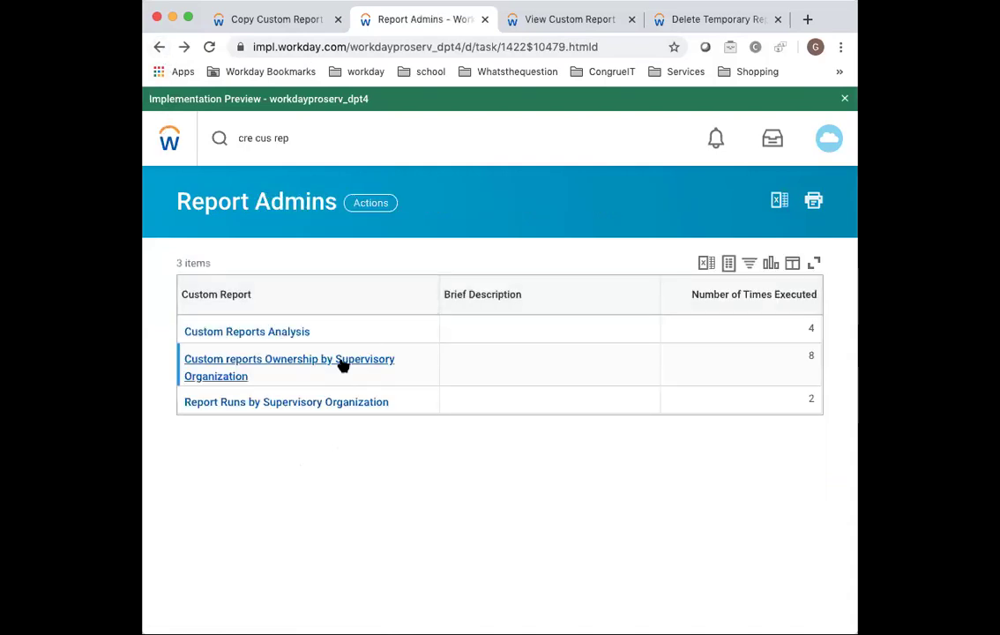
Step: Run Custom reports Ownership by Supervisory Organization and view its composite report definition
left_click(378, 372)
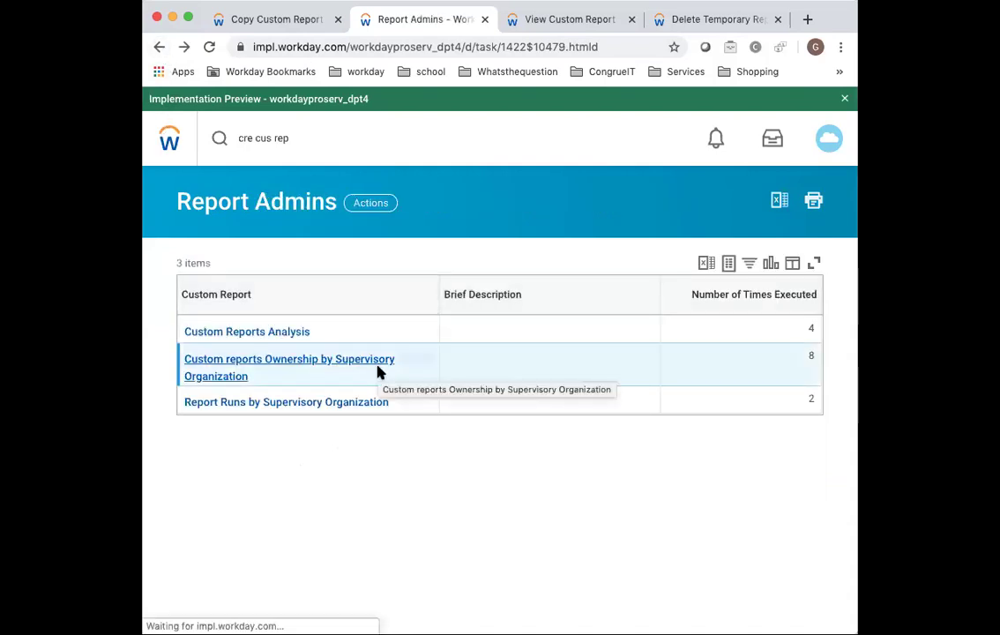
left_click(278, 217)
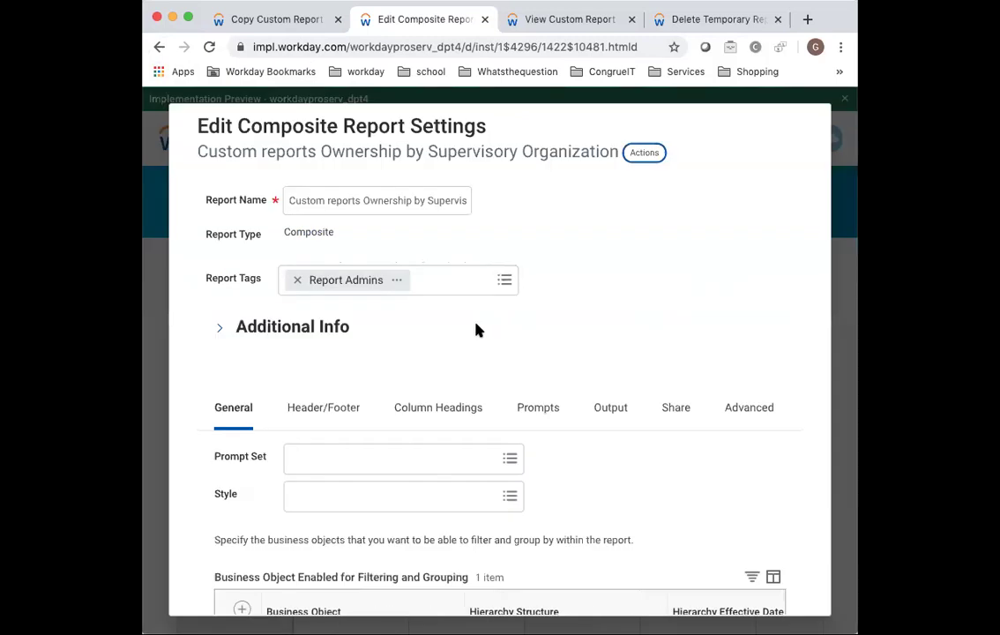
scroll(643, 503, "down", 5)
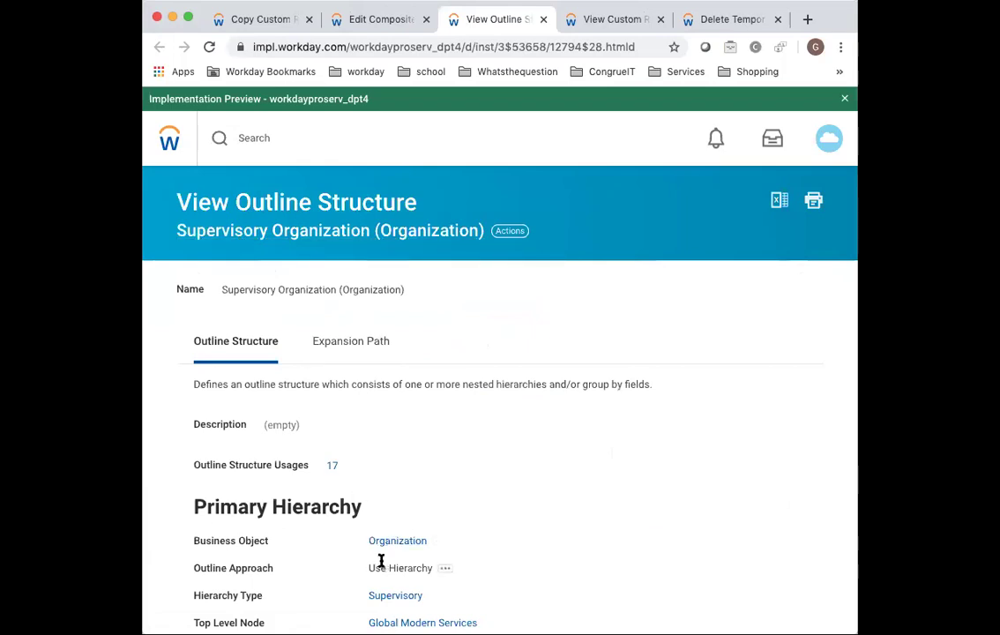
Step: Return to the composite report settings and review column C1's settings without changes
scroll(388, 587, "down", 1)
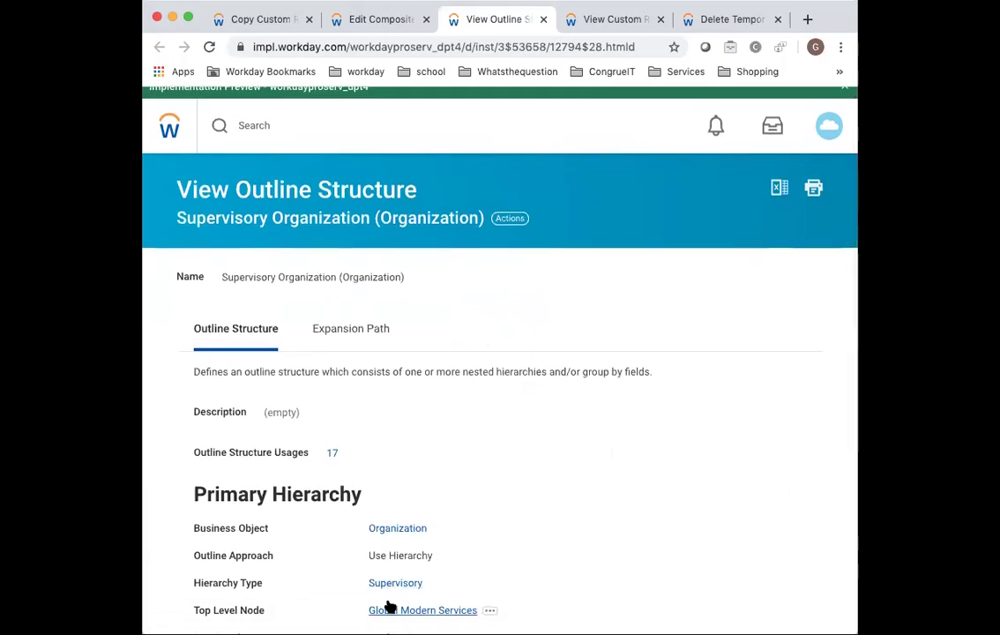
left_click(378, 20)
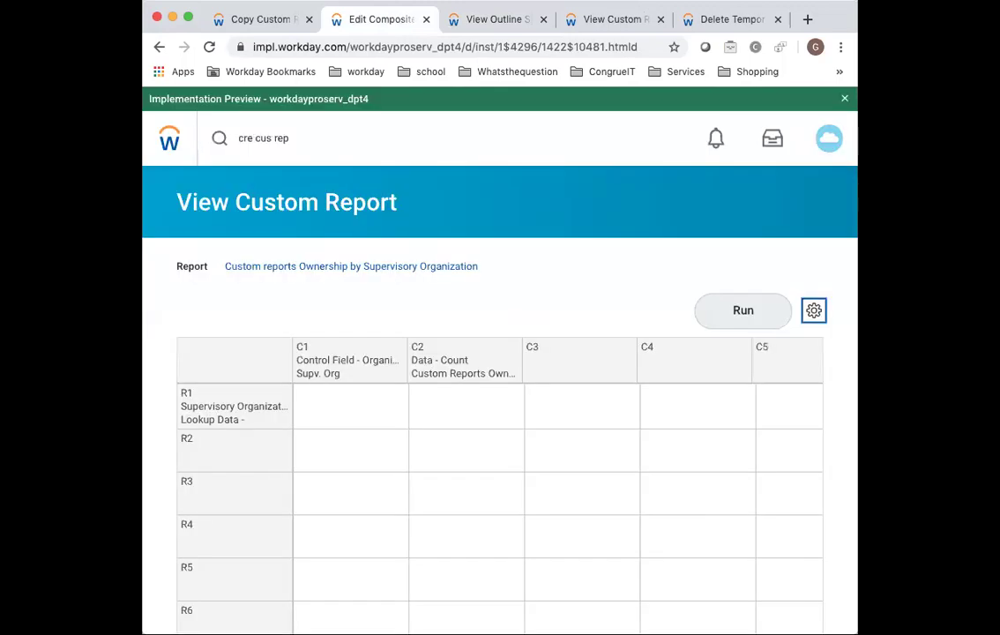
left_click(379, 359)
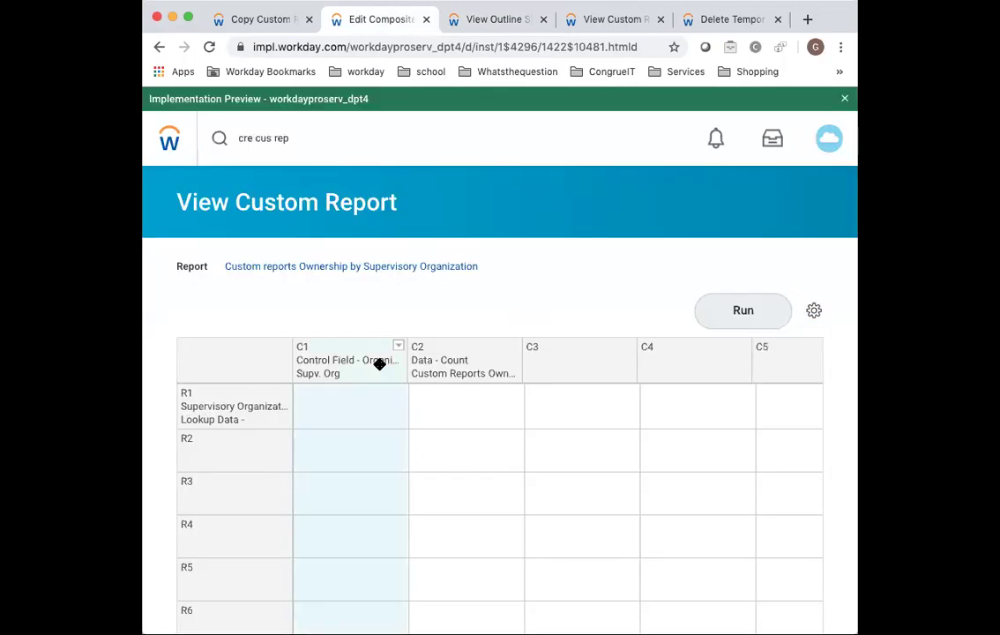
left_click(398, 349)
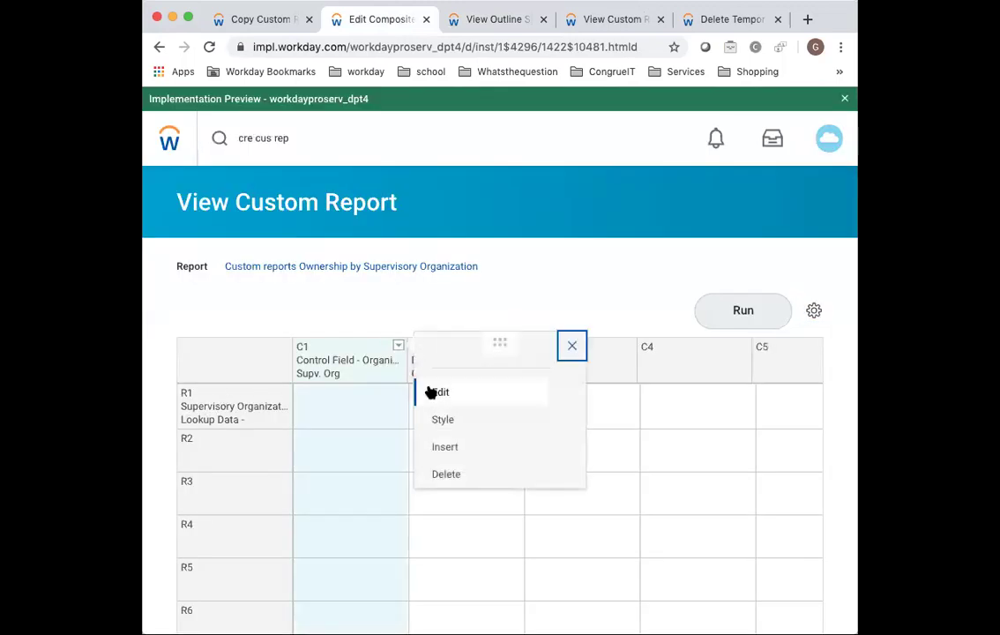
left_click(436, 393)
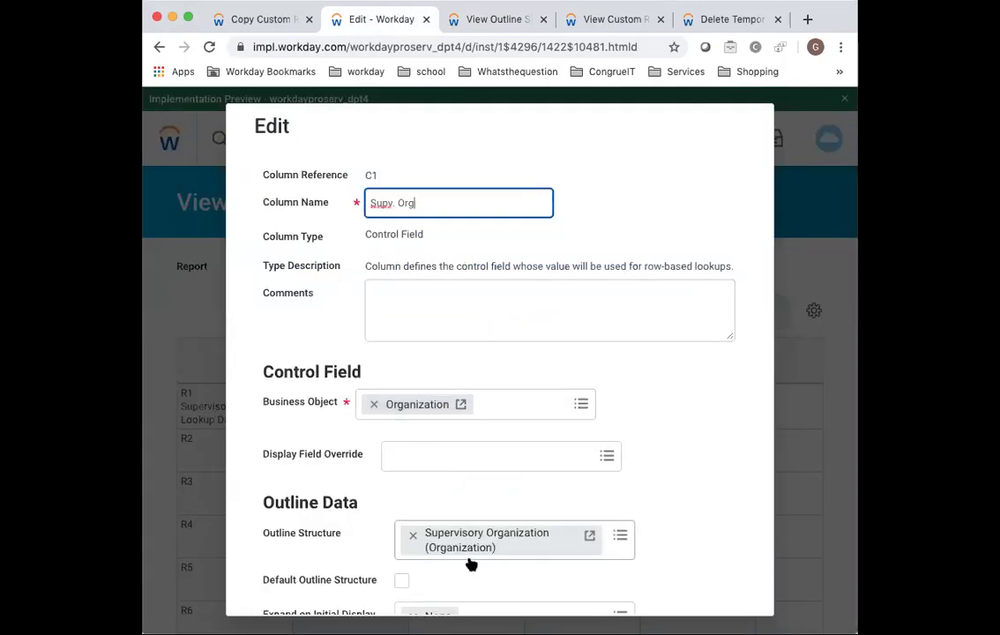
key("Return")
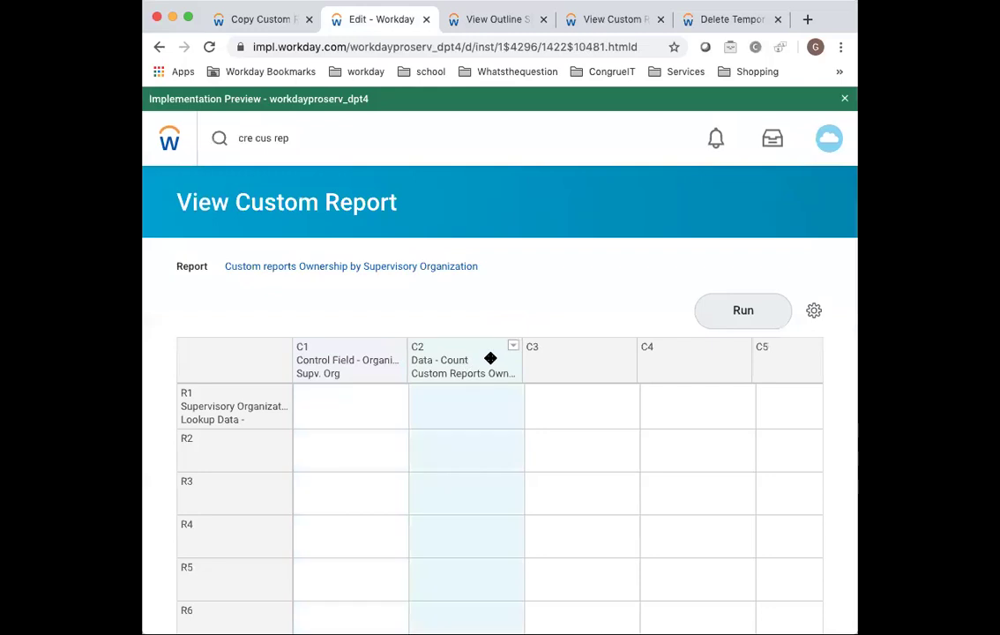
Step: Open column C2's sub report 'custom reports owned by supv organization' in a new tab
left_click(480, 361)
left_click(515, 349)
left_click(409, 399)
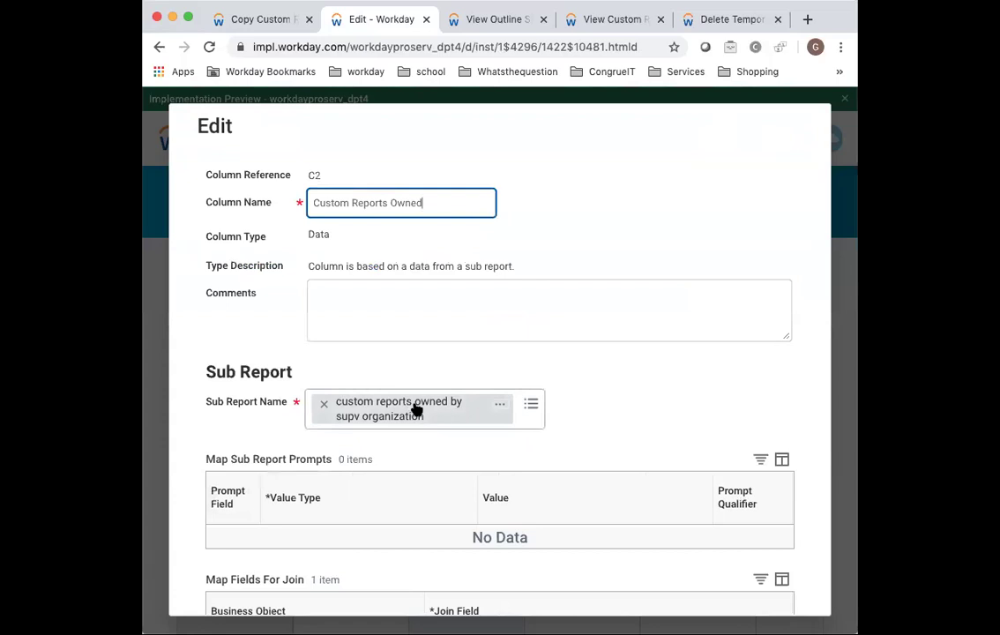
right_click(415, 407)
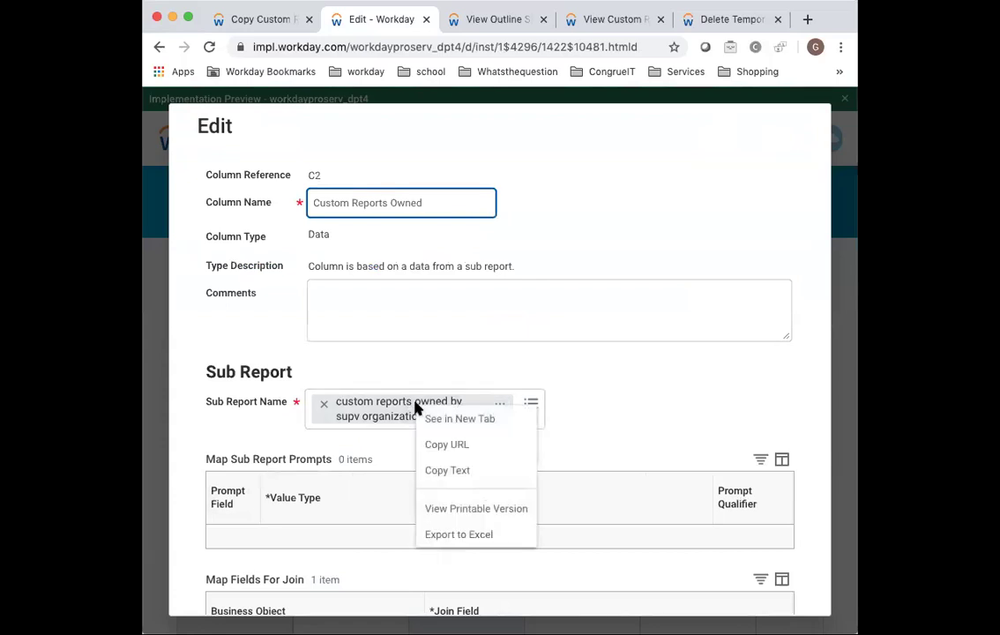
left_click(441, 418)
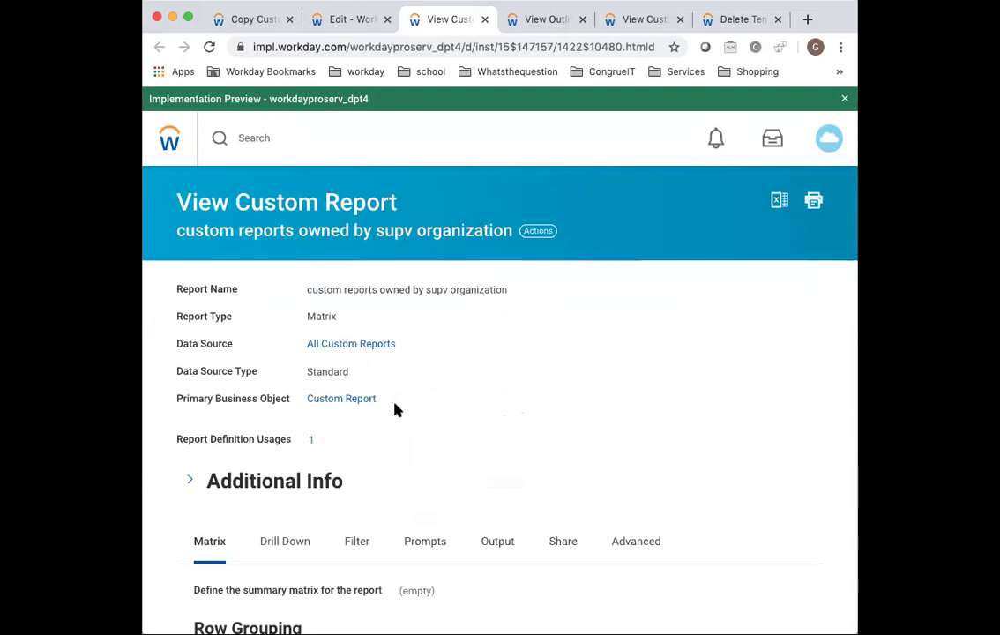
Step: Open the Row Grouping calculated field in a new tab and check its worker-from-report-owner lookup
scroll(397, 408, "down", 5)
scroll(396, 410, "down", 1)
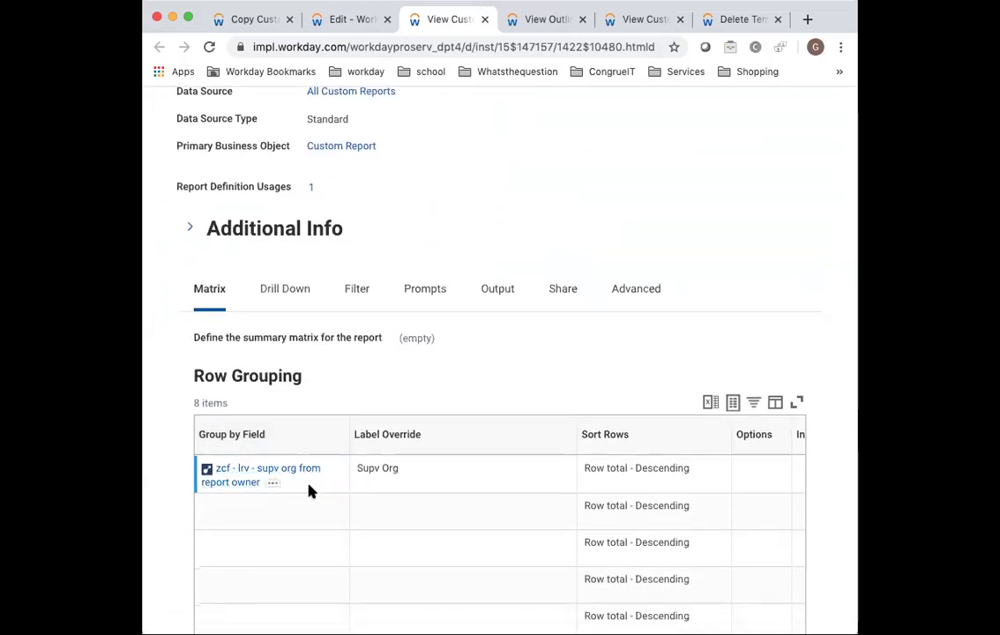
scroll(265, 447, "down", 3)
scroll(265, 447, "down", 1)
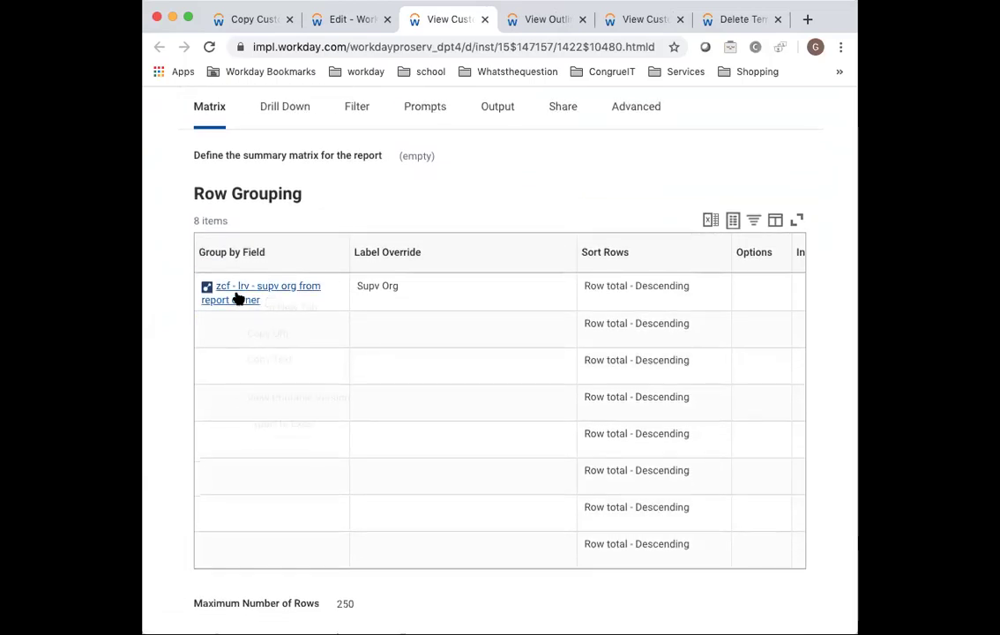
right_click(240, 298)
left_click(265, 308)
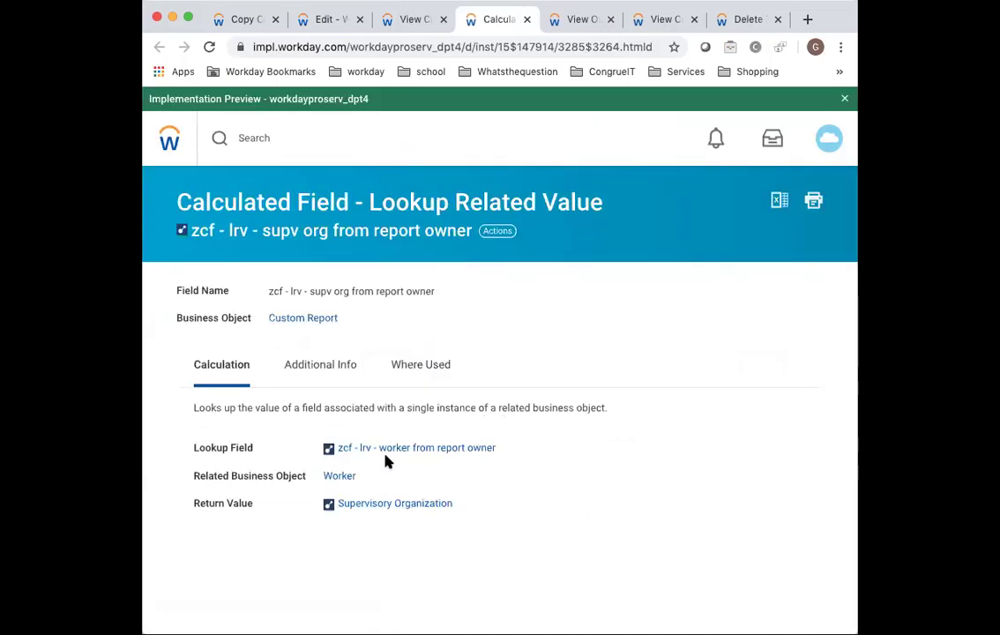
left_click(387, 451)
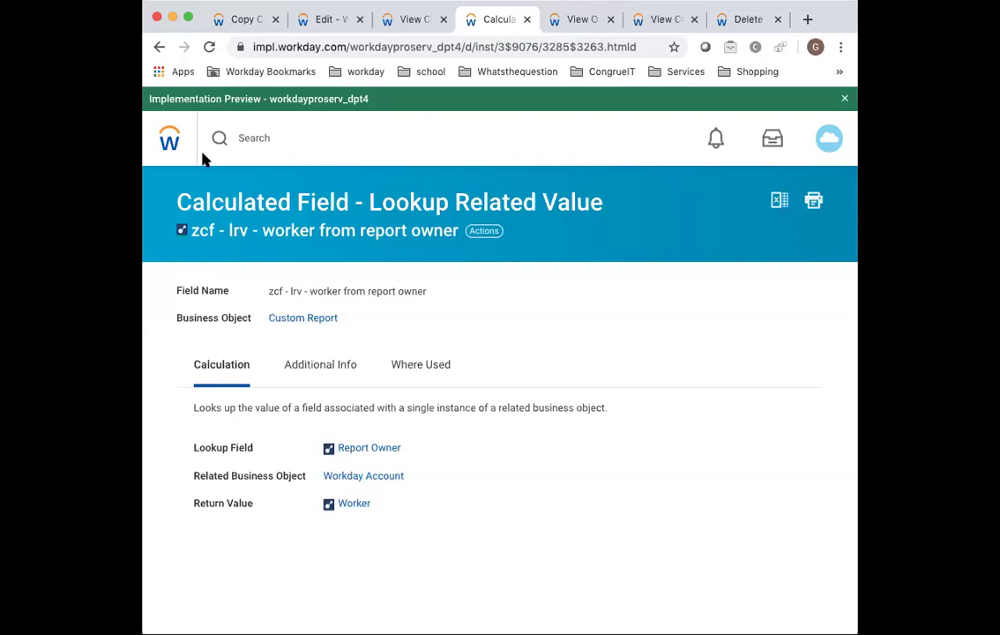
left_click(158, 47)
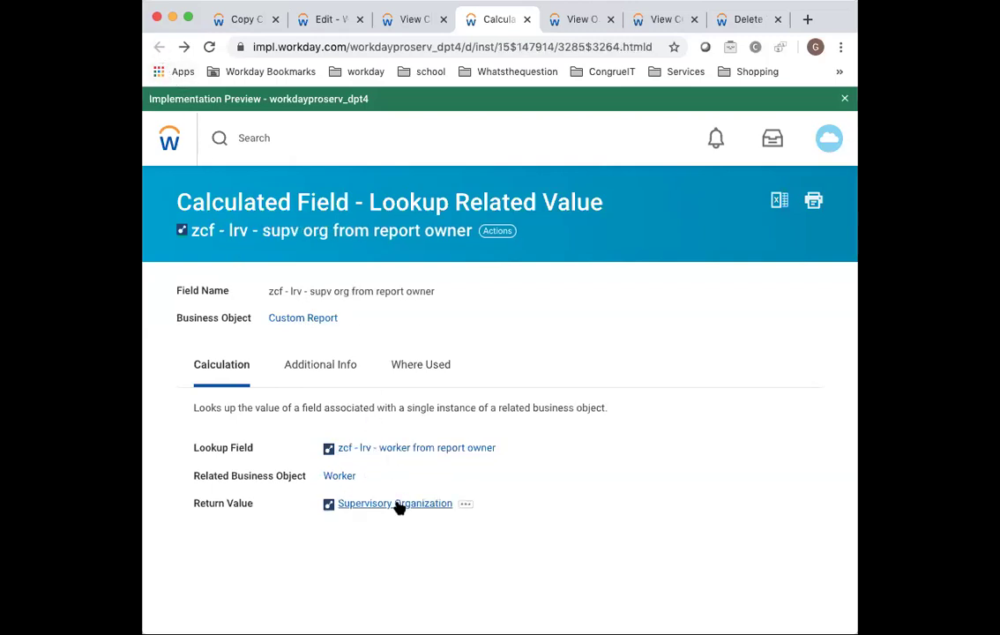
Step: Review the sub report's drill-down settings, then switch to the Report Admins Copy Custom Report page
left_click(404, 22)
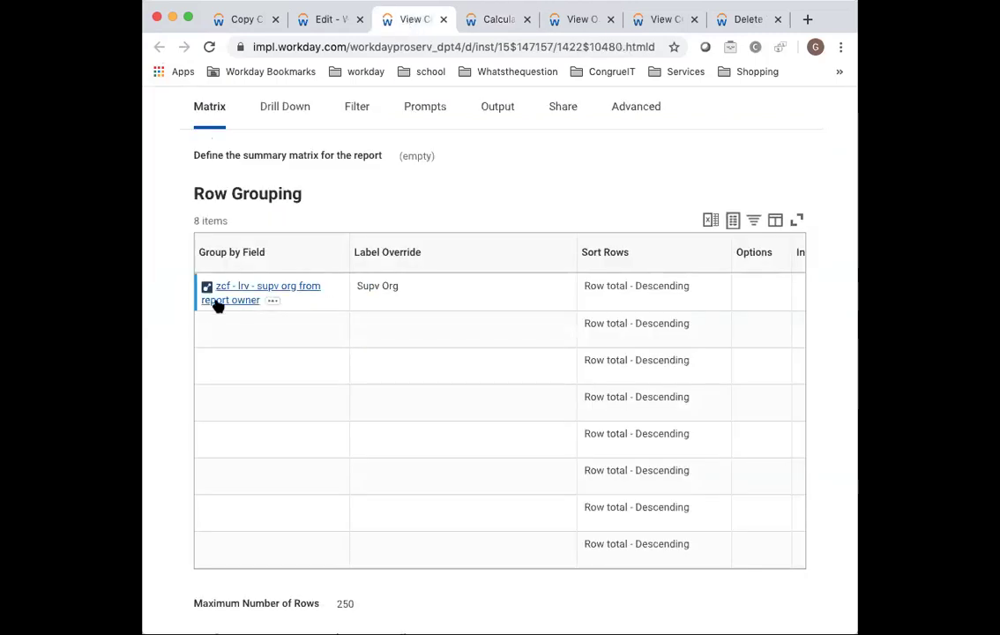
scroll(378, 349, "down", 5)
scroll(379, 397, "down", 3)
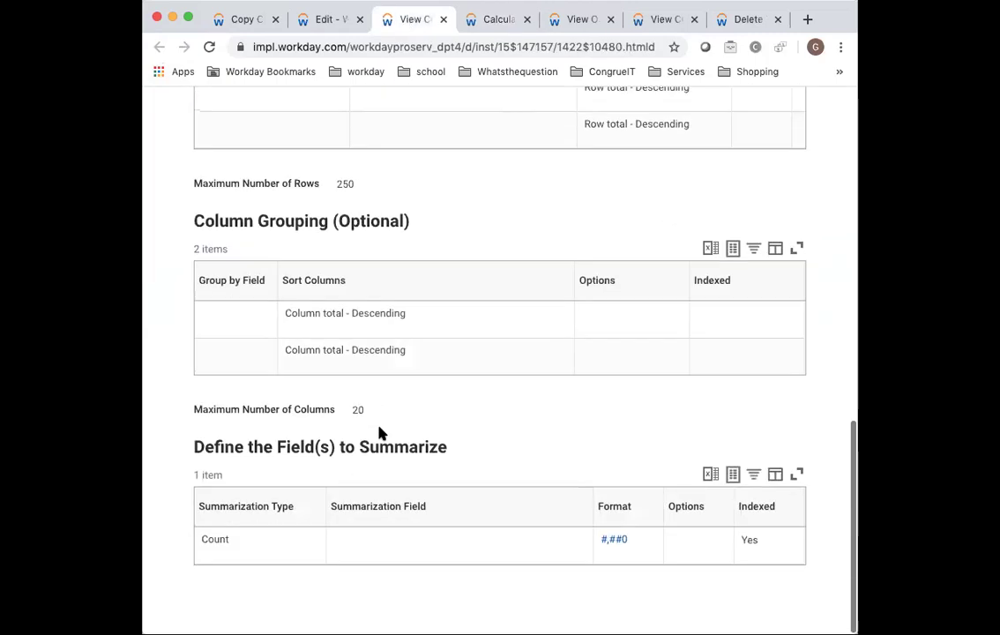
scroll(366, 359, "up", 15)
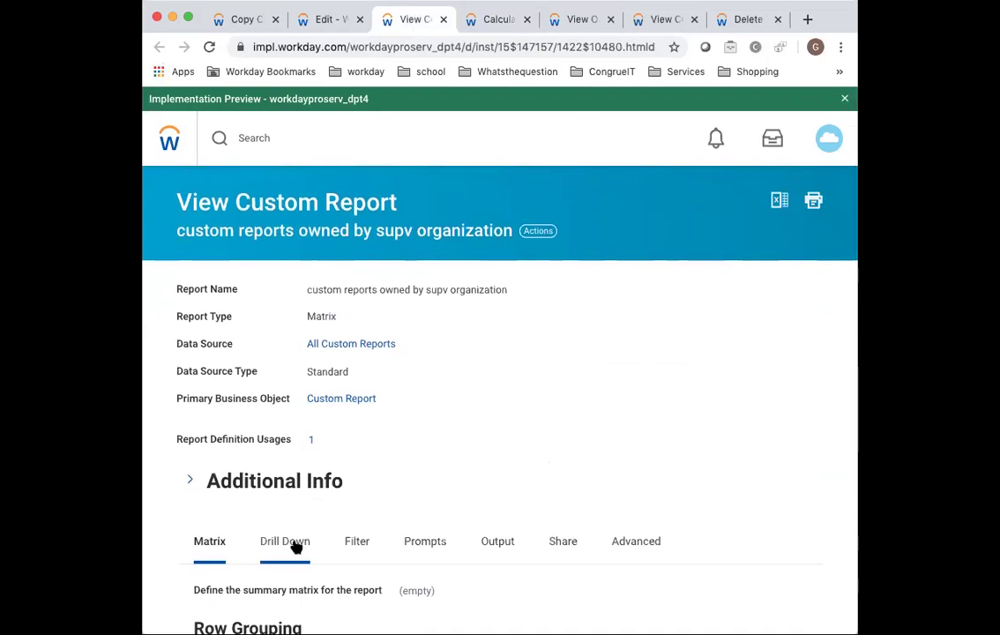
left_click(293, 542)
scroll(451, 451, "down", 6)
scroll(450, 451, "down", 5)
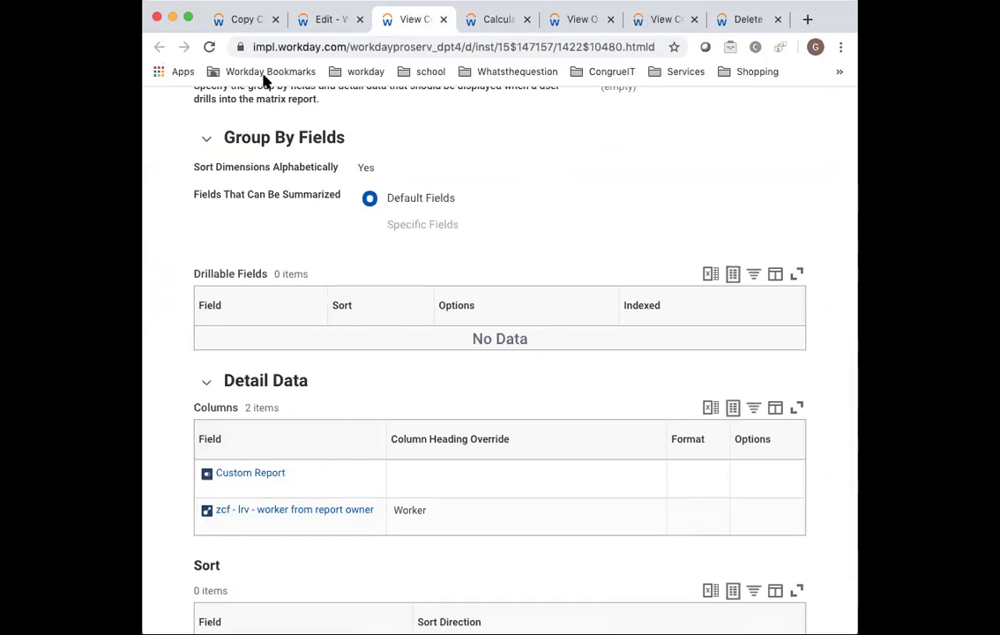
left_click(247, 21)
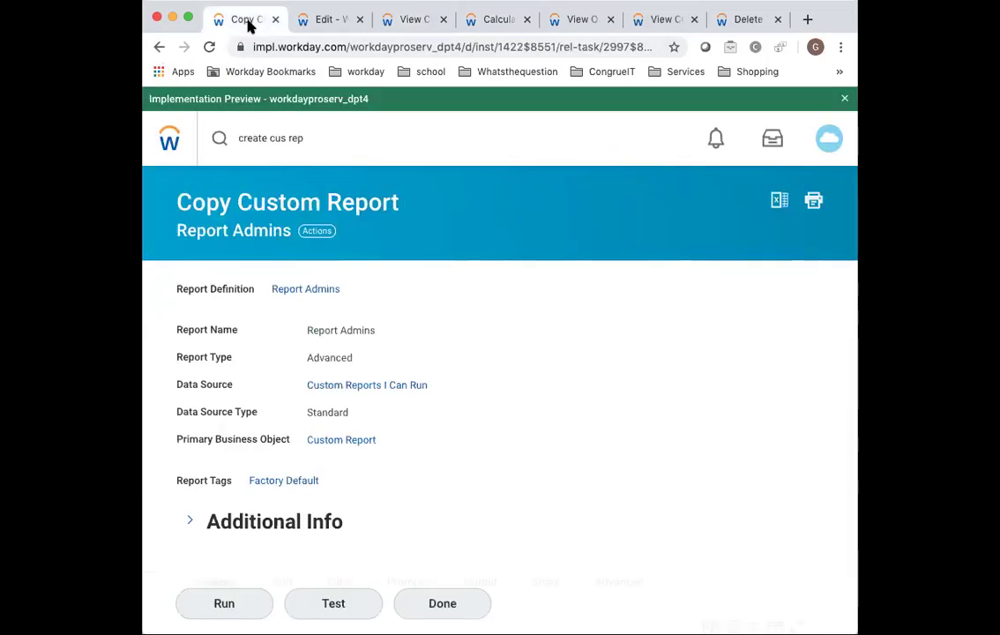
Step: Navigate to Client Custom Reports > HR Reports > Report Admins
left_click(325, 25)
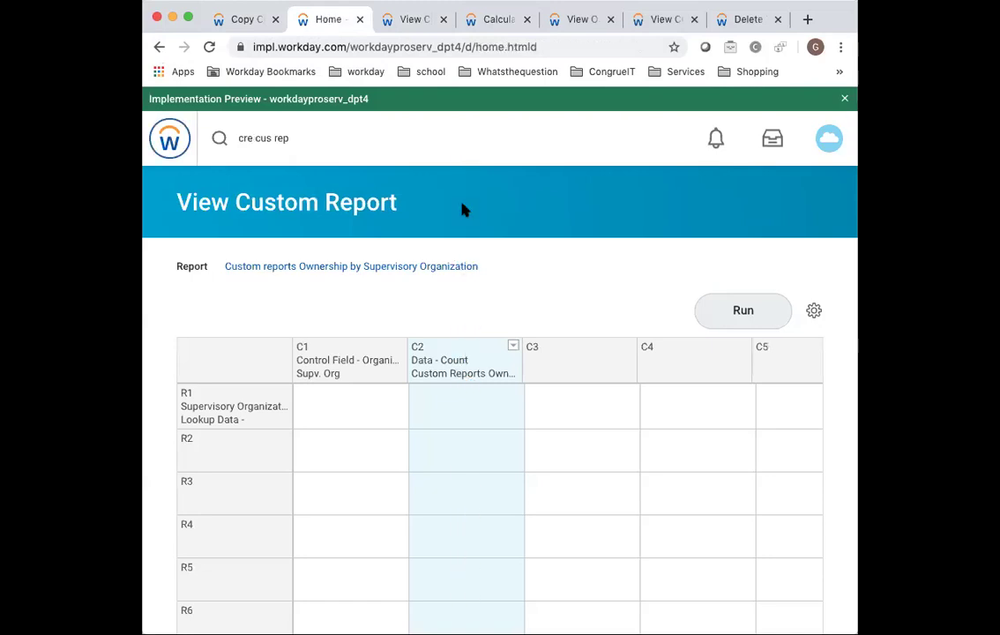
scroll(255, 565, "down", 1)
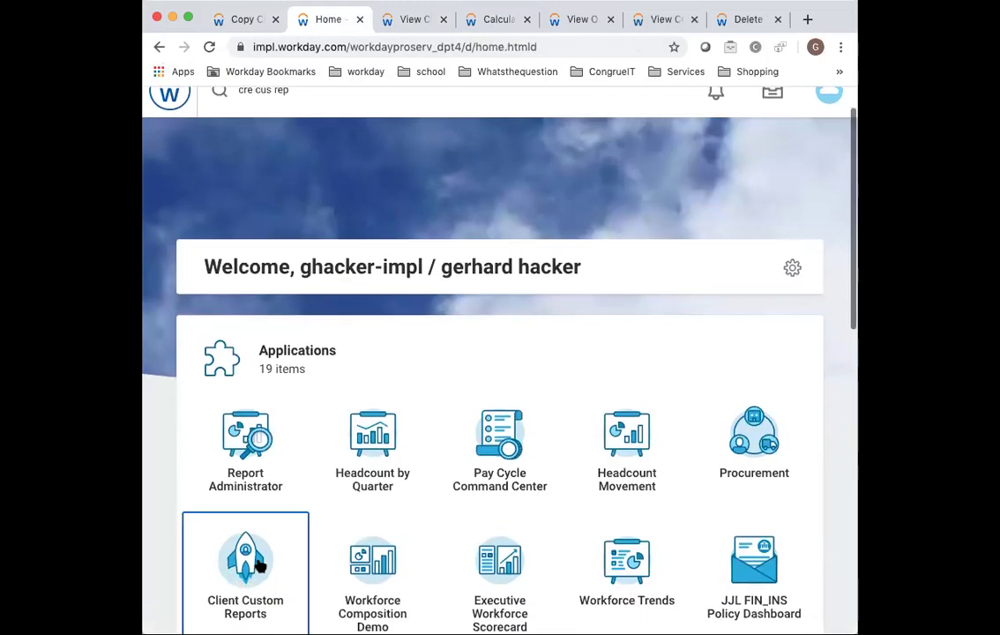
left_click(252, 573)
left_click(274, 393)
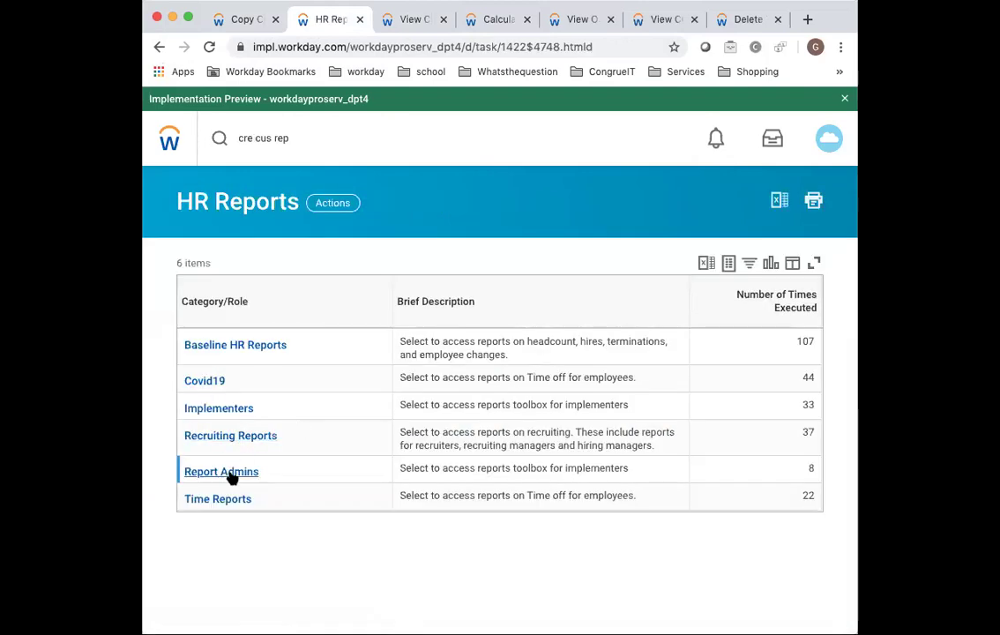
left_click(230, 474)
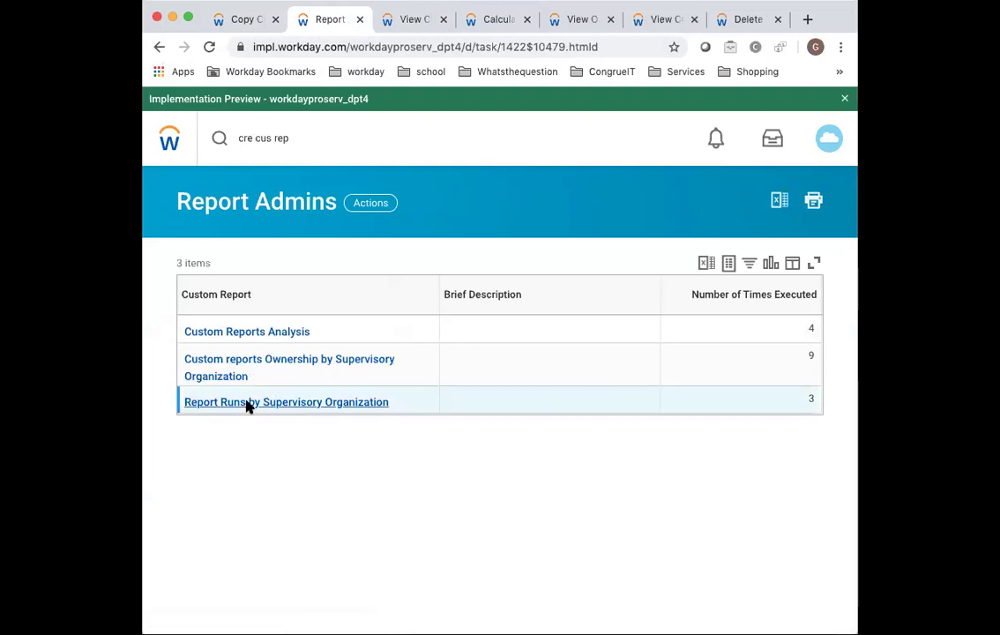
Step: Run Report Runs by Supervisory Organization and expand Global Modern Services, Executive Management and Human Resources
left_click(291, 402)
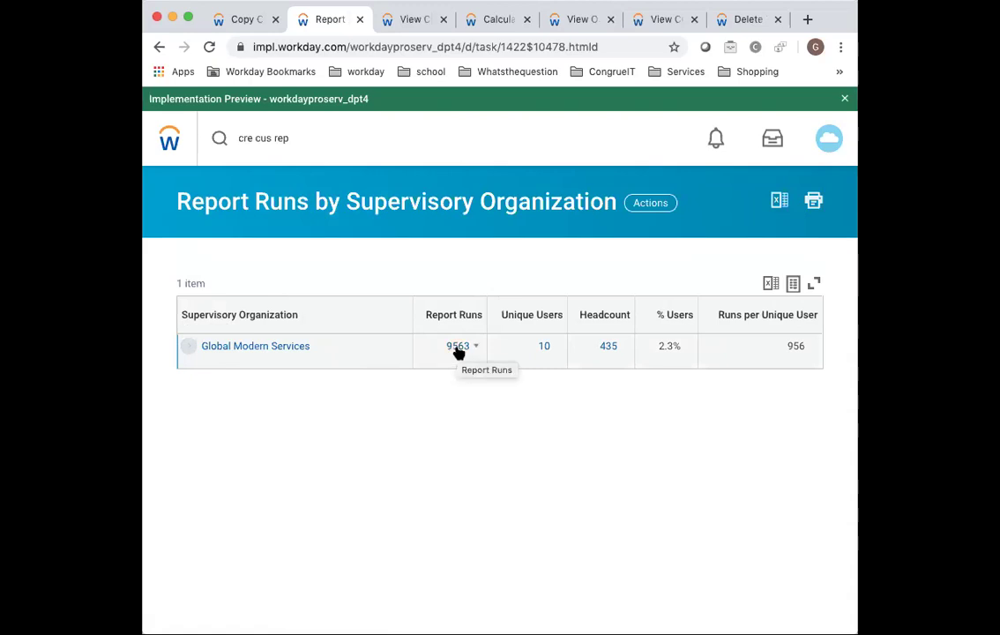
left_click(189, 346)
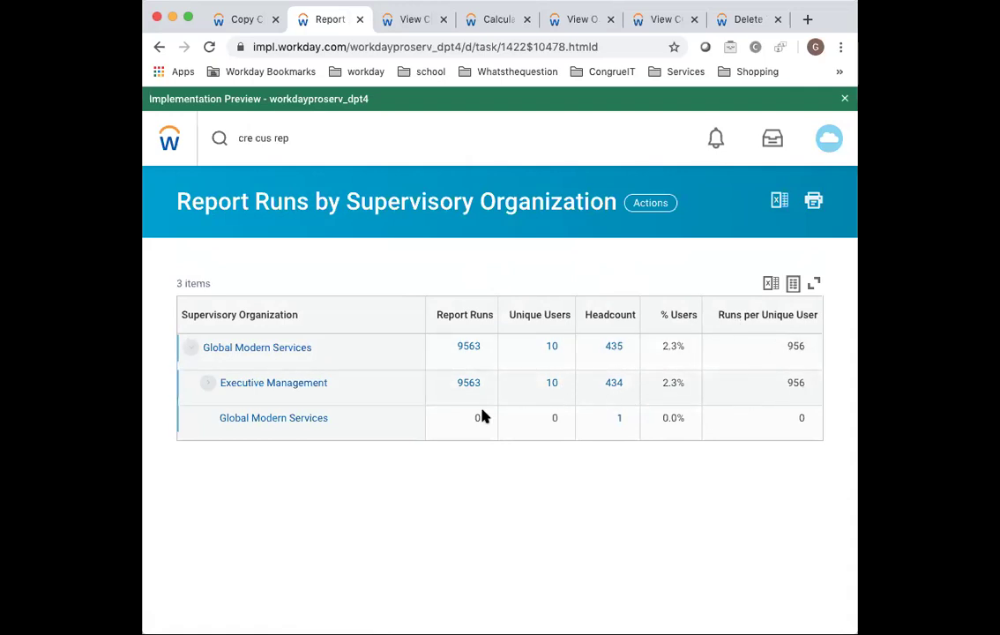
left_click(207, 385)
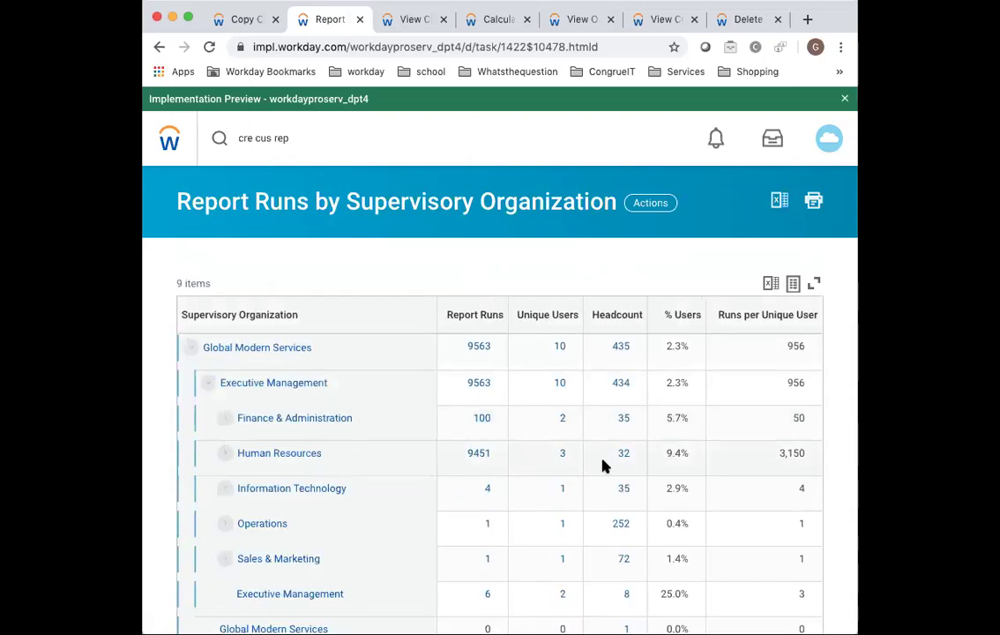
scroll(674, 458, "down", 1)
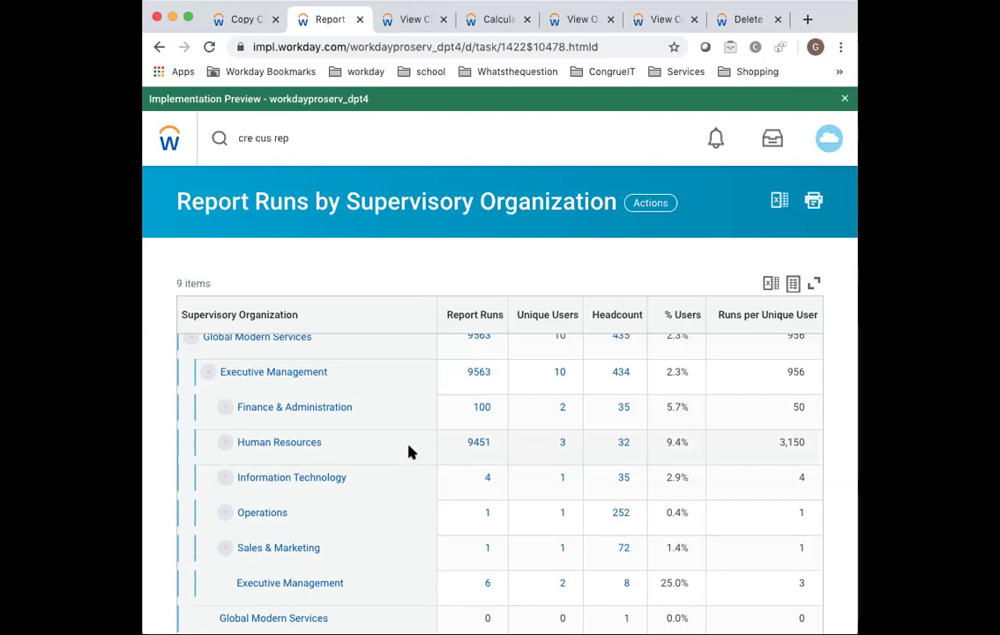
left_click(225, 444)
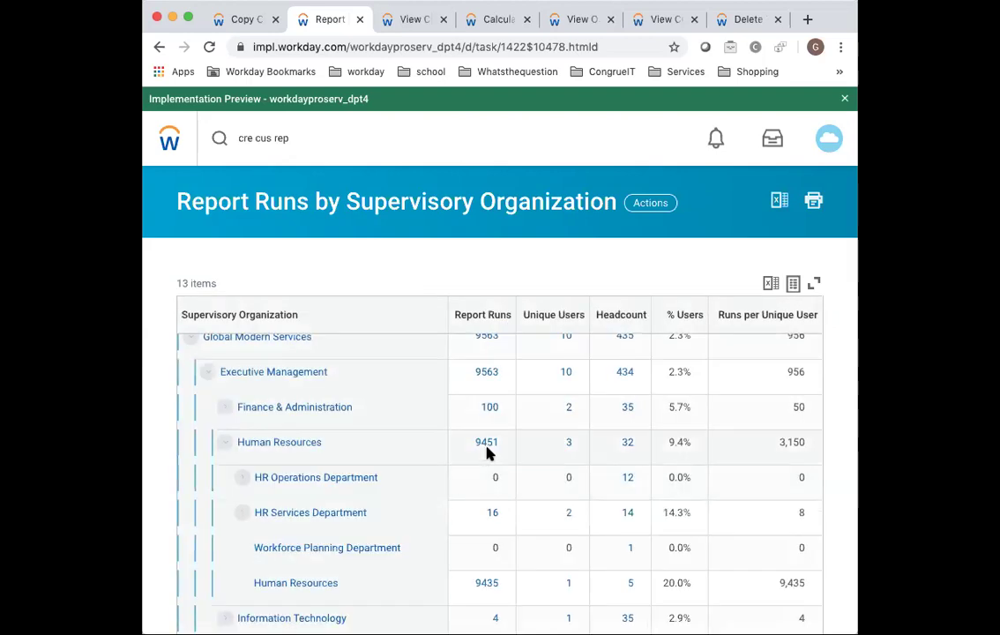
left_click(501, 583)
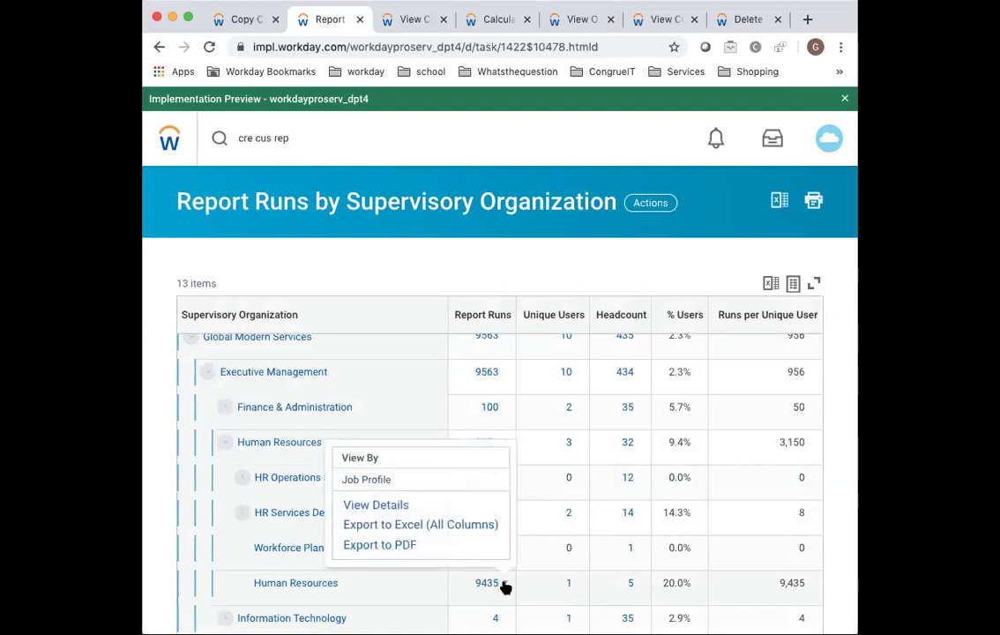
left_click(399, 481)
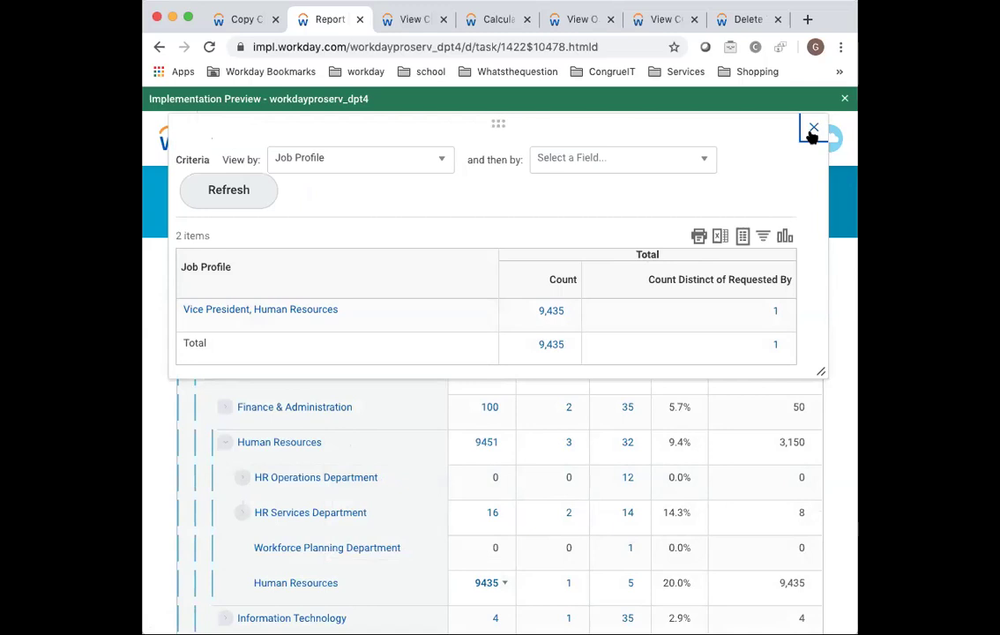
left_click(811, 131)
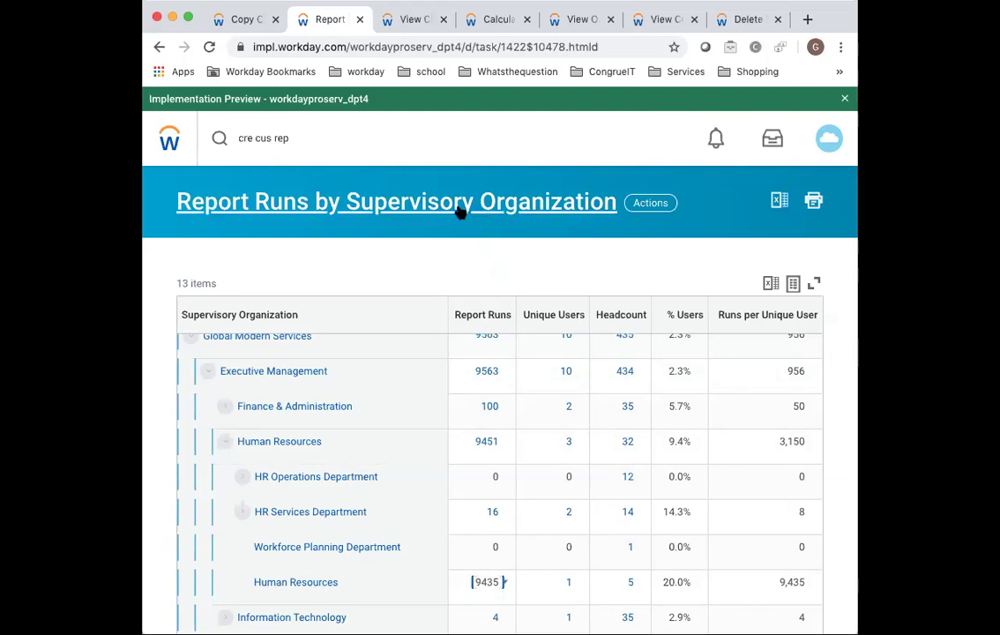
left_click(425, 210)
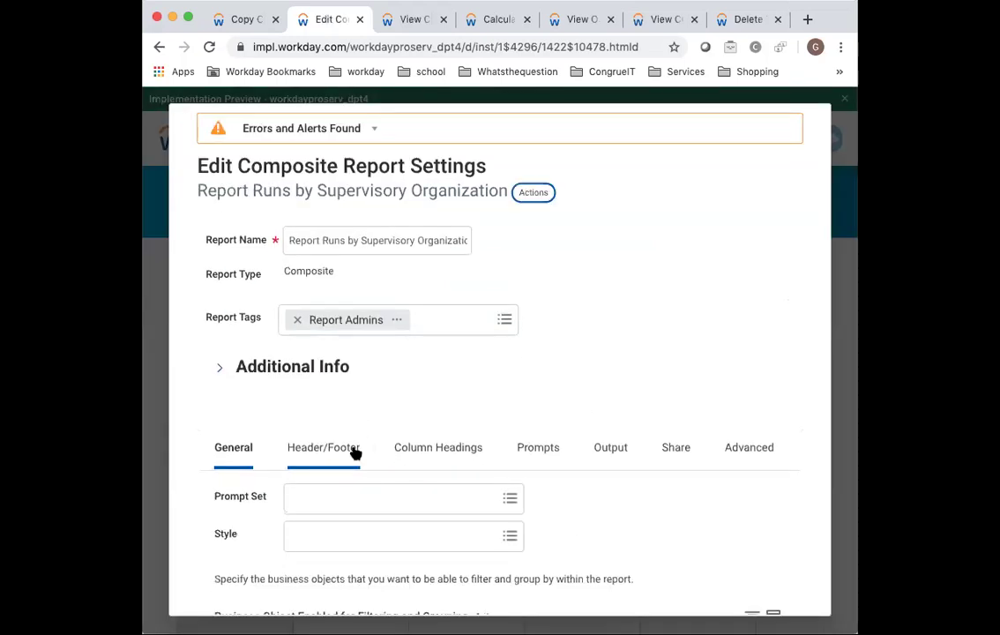
Step: Confirm the composite report settings and review column C1's settings
scroll(354, 452, "down", 5)
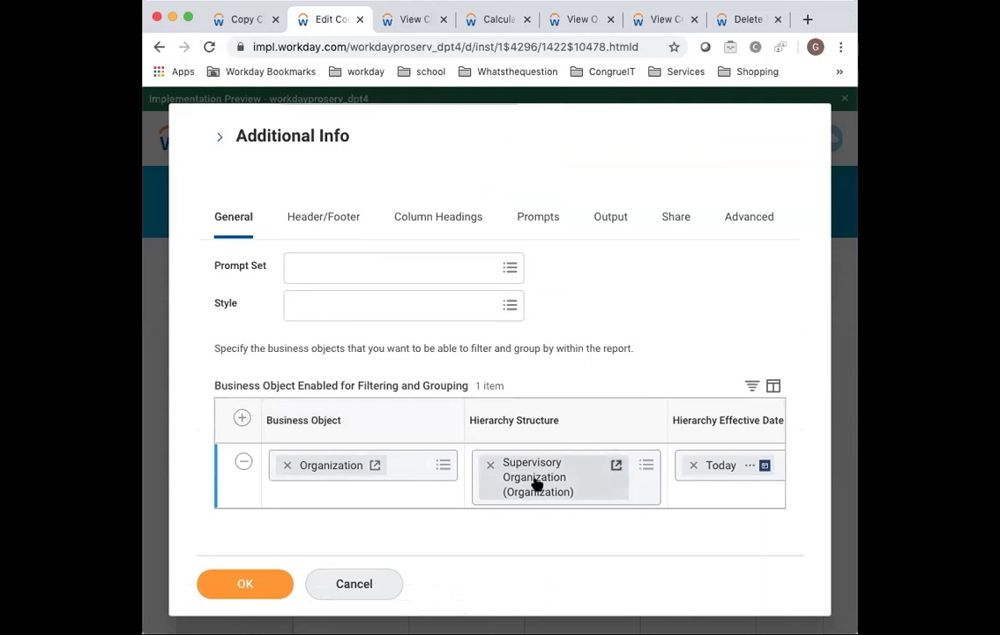
left_click(252, 585)
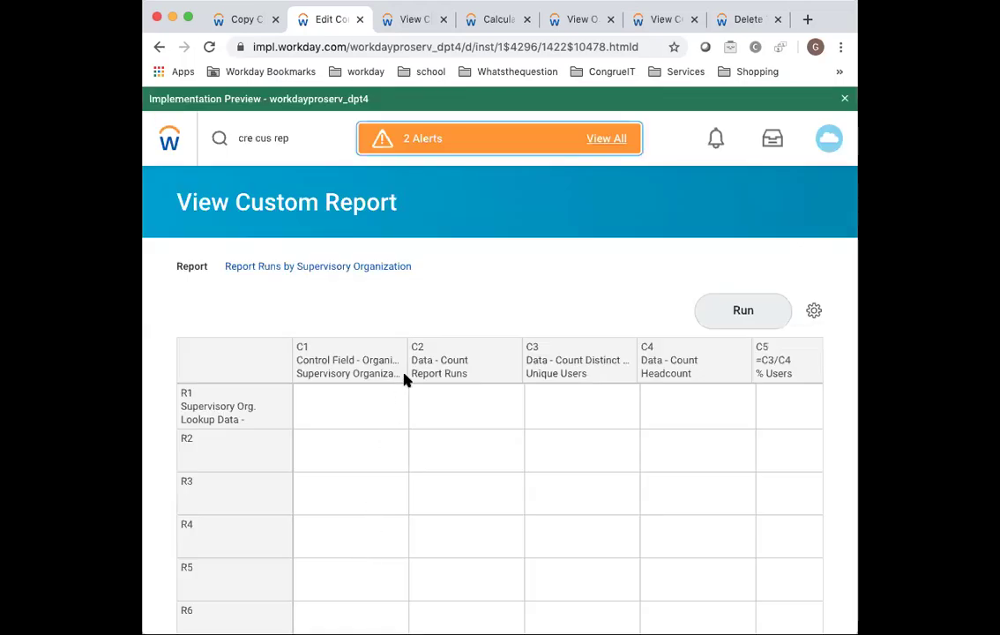
left_click(398, 346)
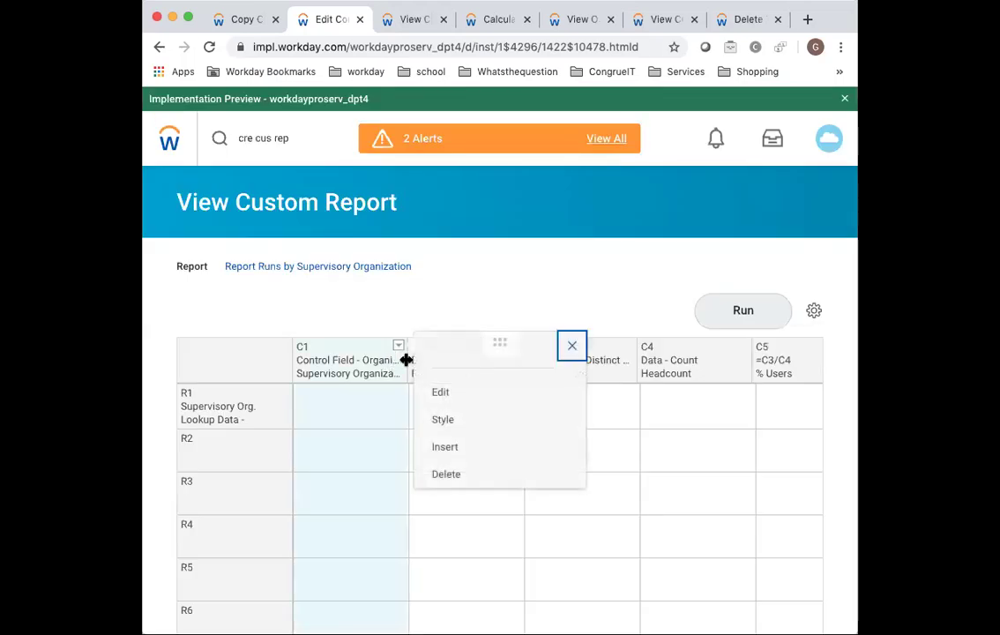
left_click(441, 393)
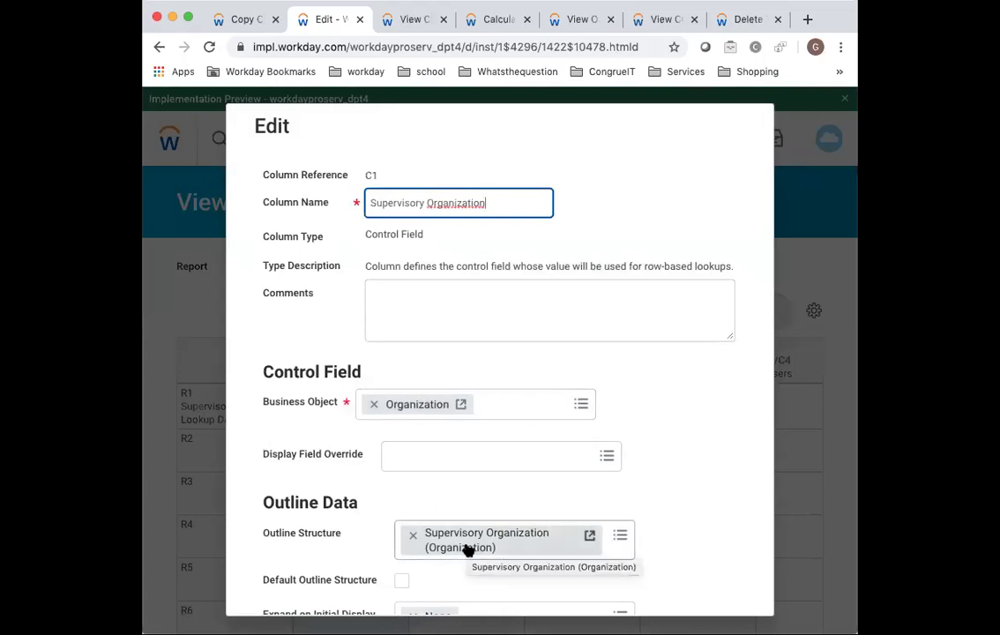
key("Escape")
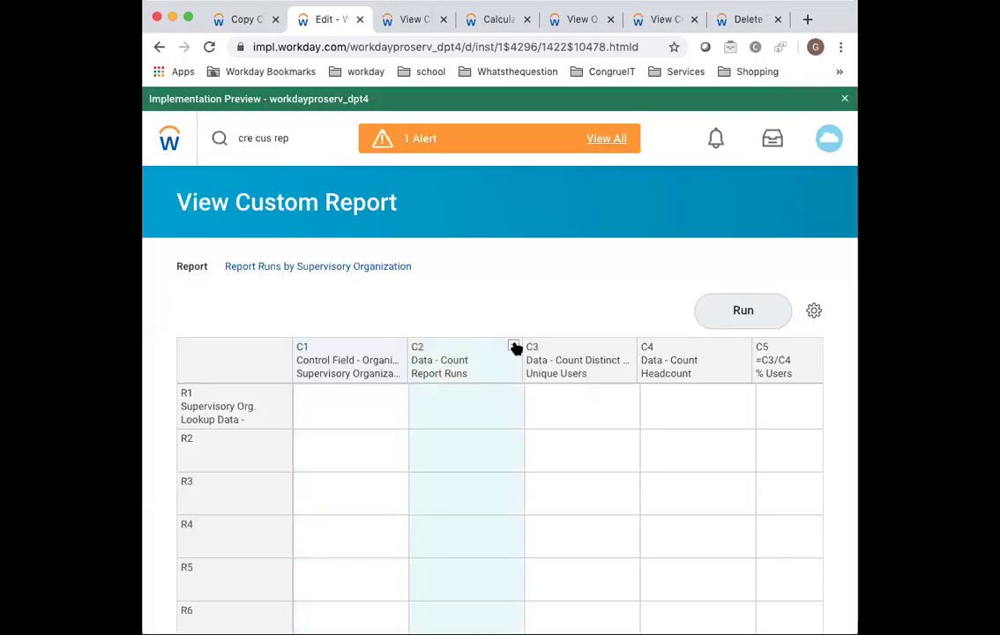
Step: Open column C2's sub report 'report run history by supv. organization subreport' in a new tab
left_click(514, 348)
left_click(401, 411)
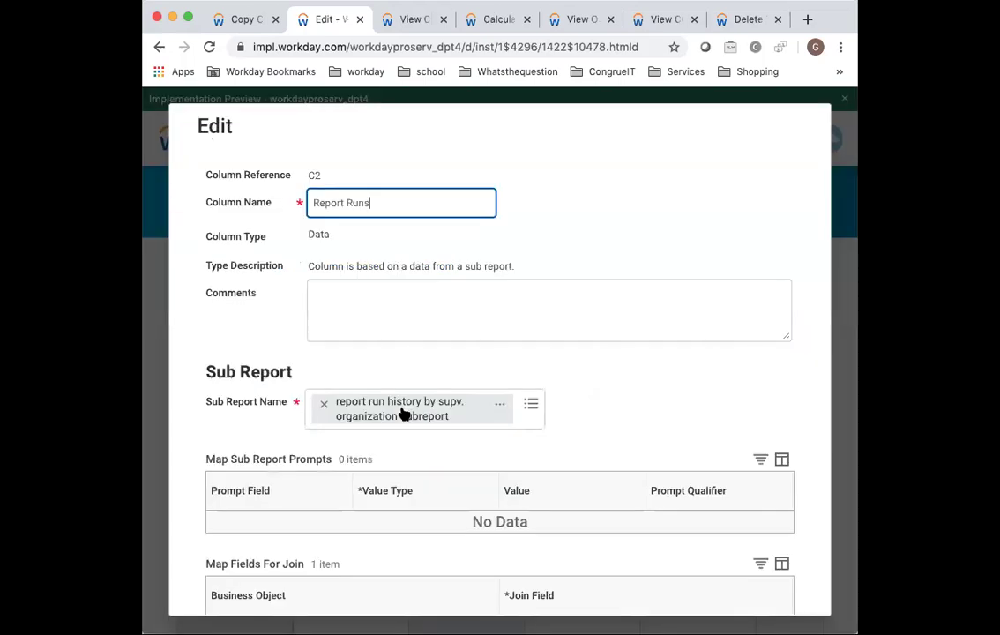
right_click(406, 414)
left_click(416, 420)
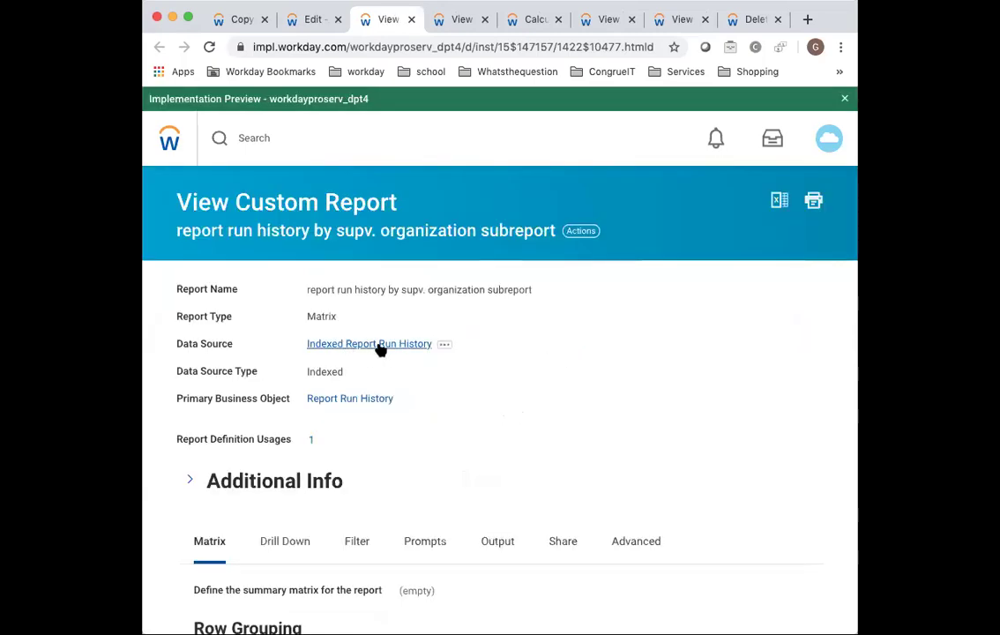
Step: Open the zcf - lrv - supv org of requestor calculated field in a new tab
scroll(427, 418, "down", 3)
scroll(426, 418, "down", 5)
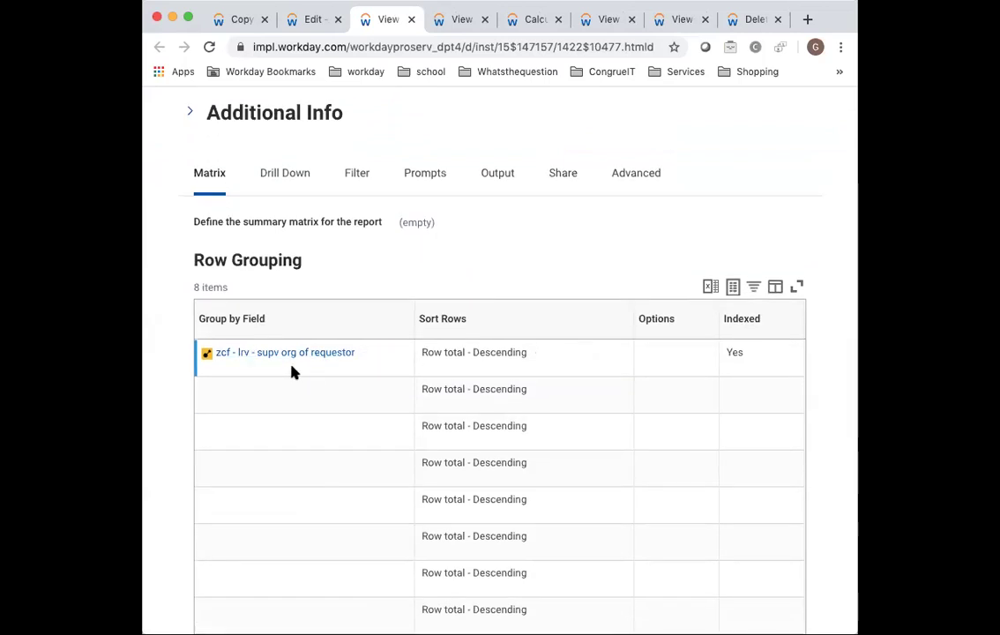
right_click(287, 354)
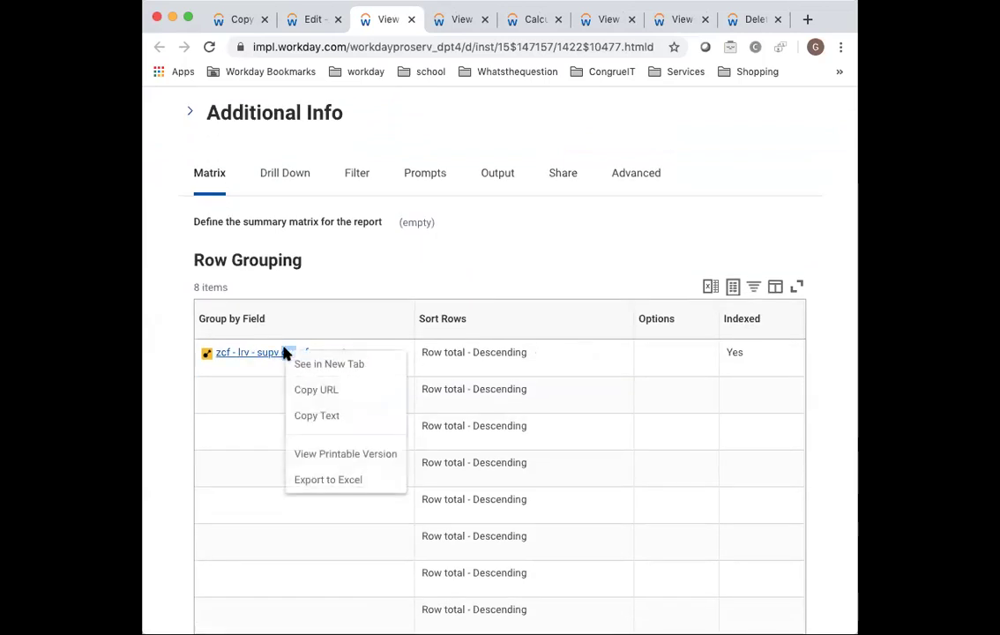
left_click(298, 361)
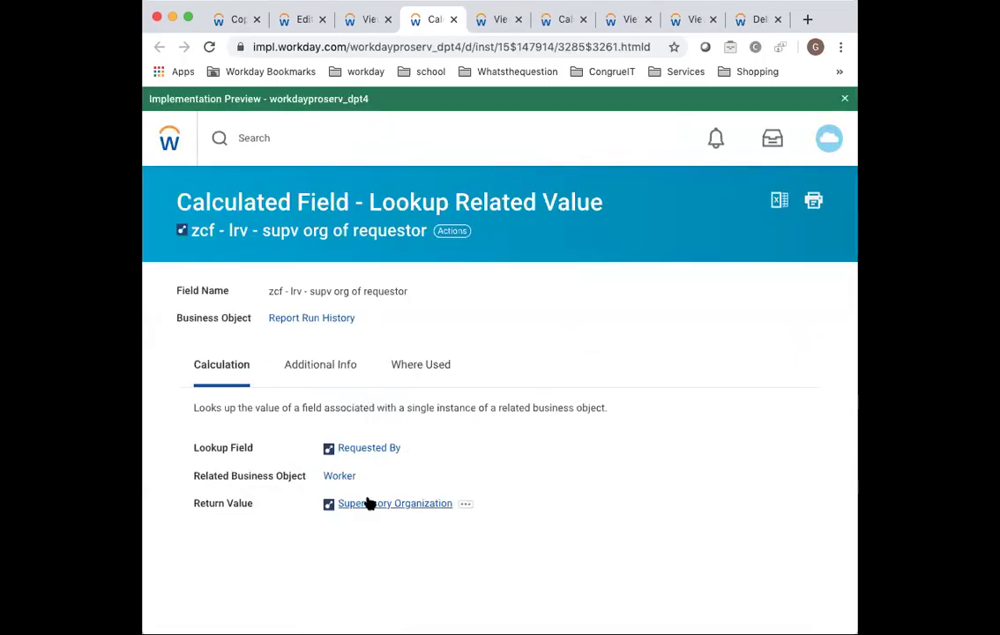
Step: Back on the subreport, show its Drill Down settings
left_click(371, 22)
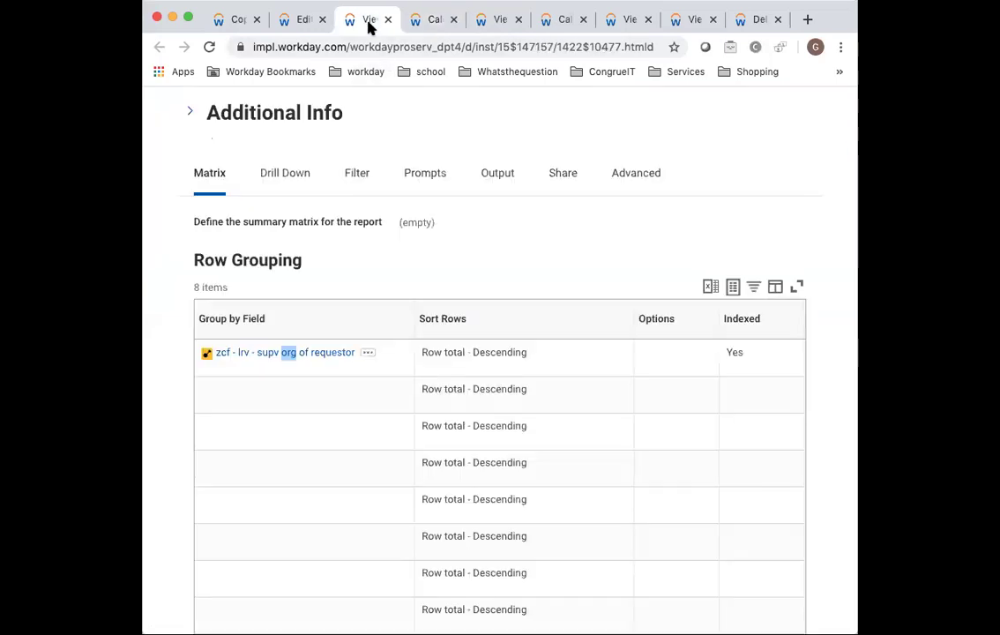
scroll(370, 448, "down", 10)
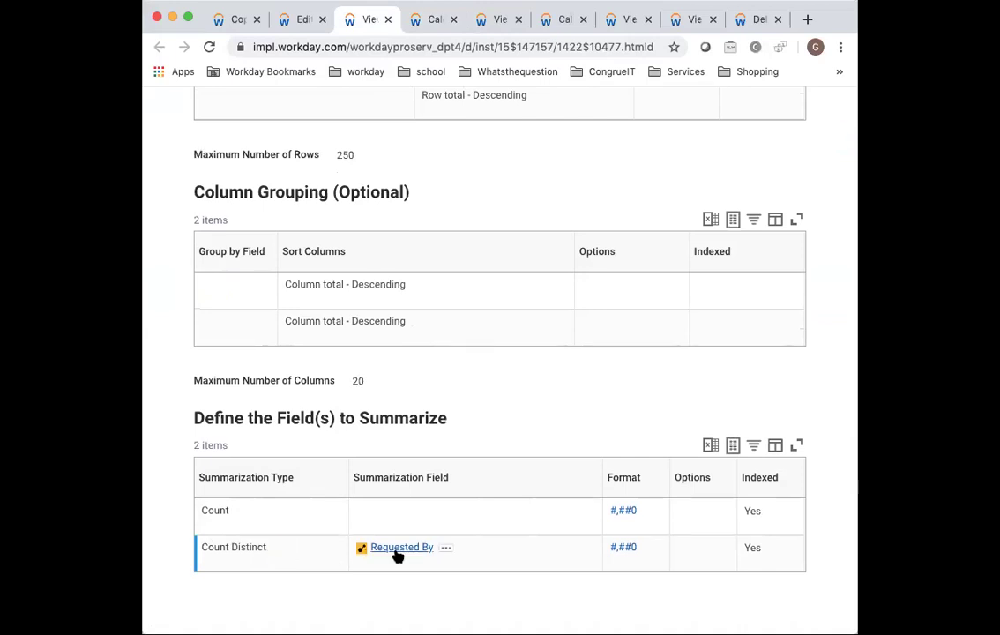
scroll(397, 554, "up", 15)
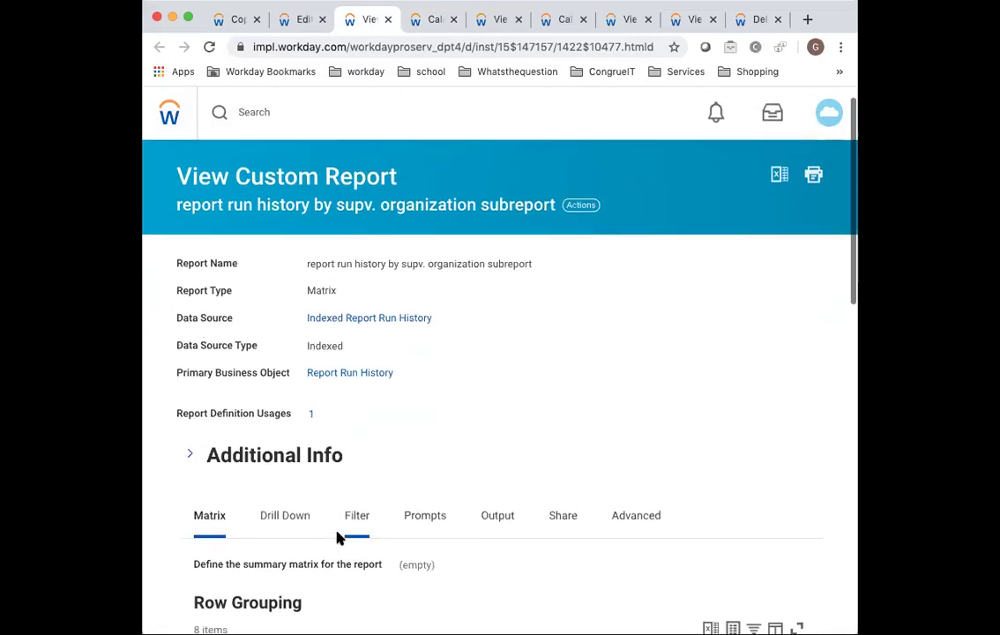
left_click(272, 523)
Step: Edit the subreport via Custom Report actions and show its Drill Down settings
scroll(369, 516, "down", 5)
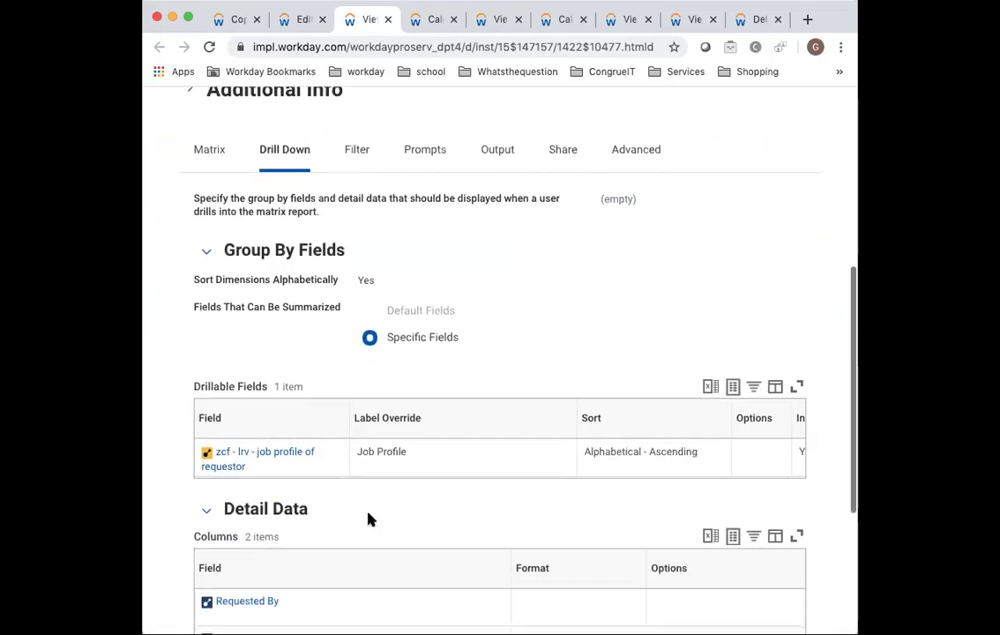
scroll(369, 521, "up", 5)
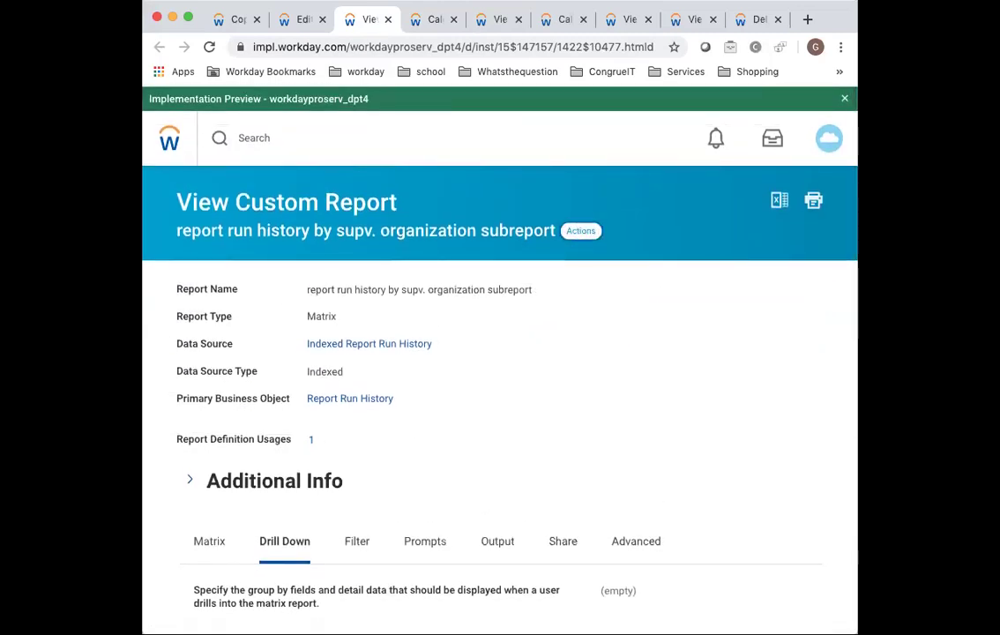
left_click(581, 230)
mouse_move(231, 329)
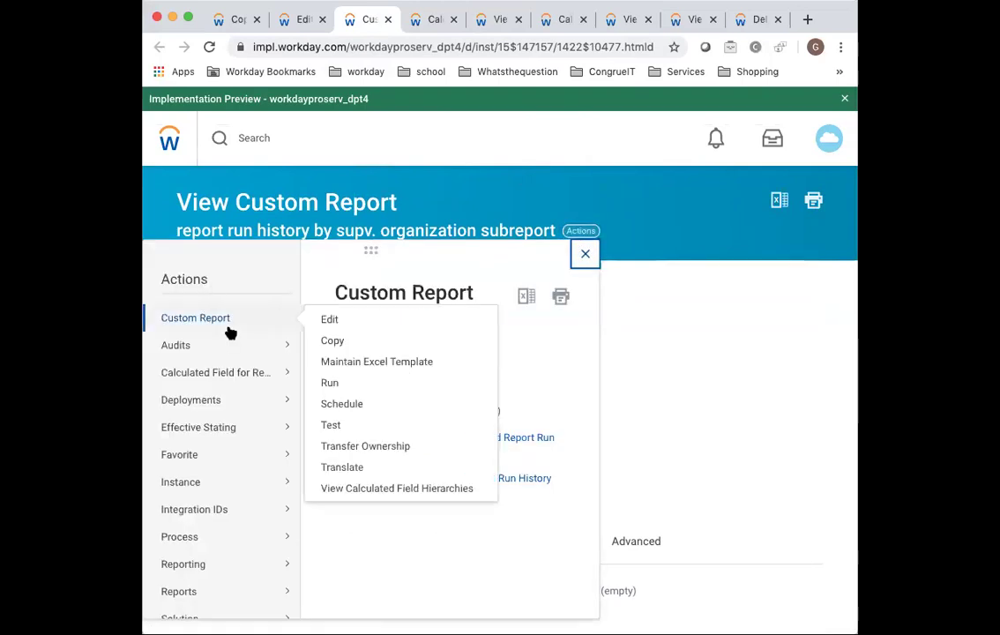
left_click(342, 323)
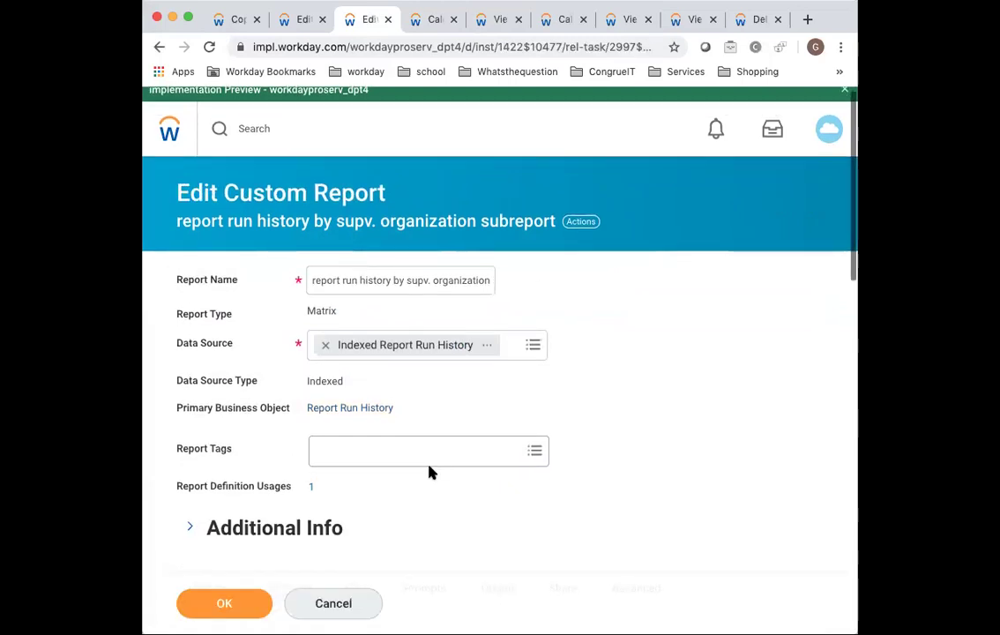
scroll(430, 472, "down", 5)
left_click(301, 347)
Step: Add Requested By as a new drillable field row
scroll(426, 397, "down", 4)
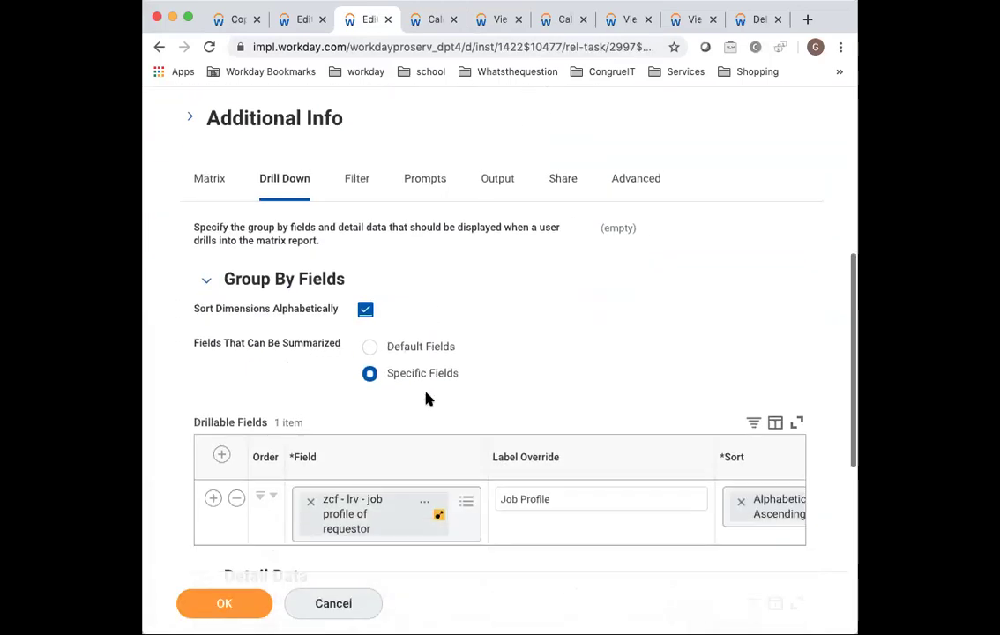
scroll(426, 398, "down", 2)
left_click(221, 392)
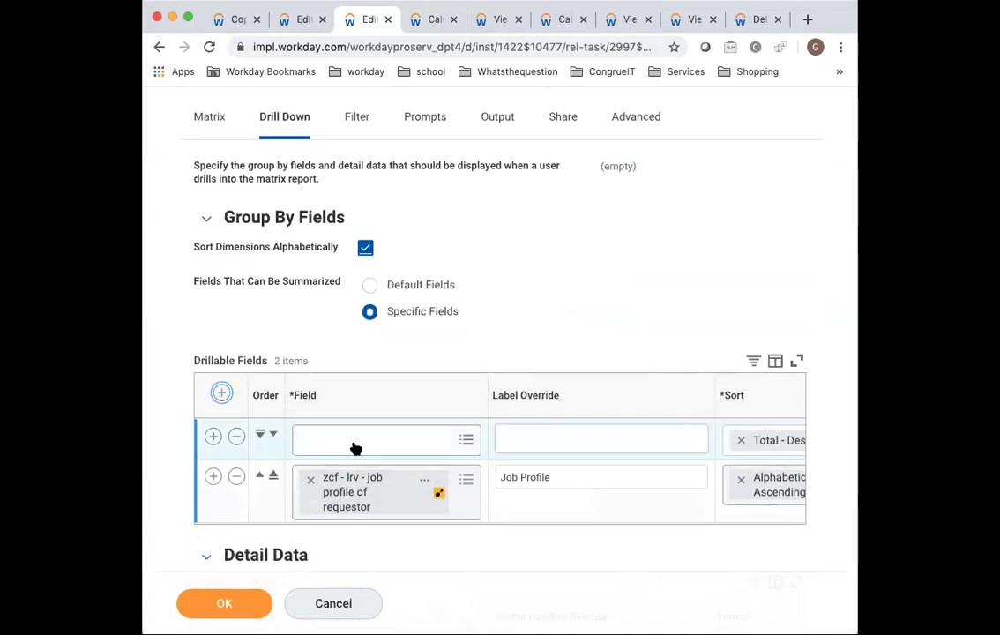
left_click(353, 447)
type("req by")
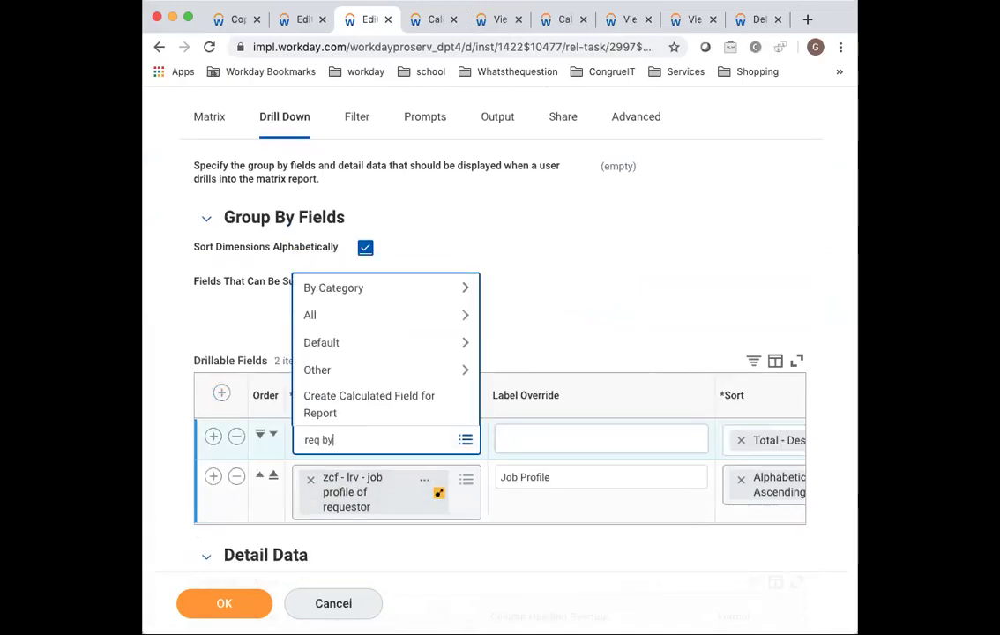
key("Return")
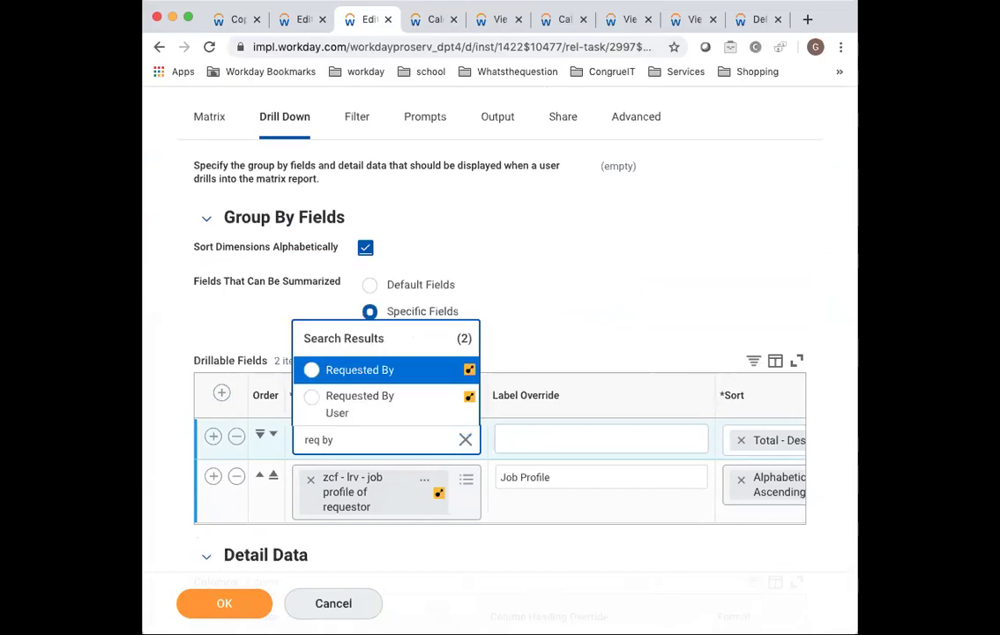
left_click(371, 377)
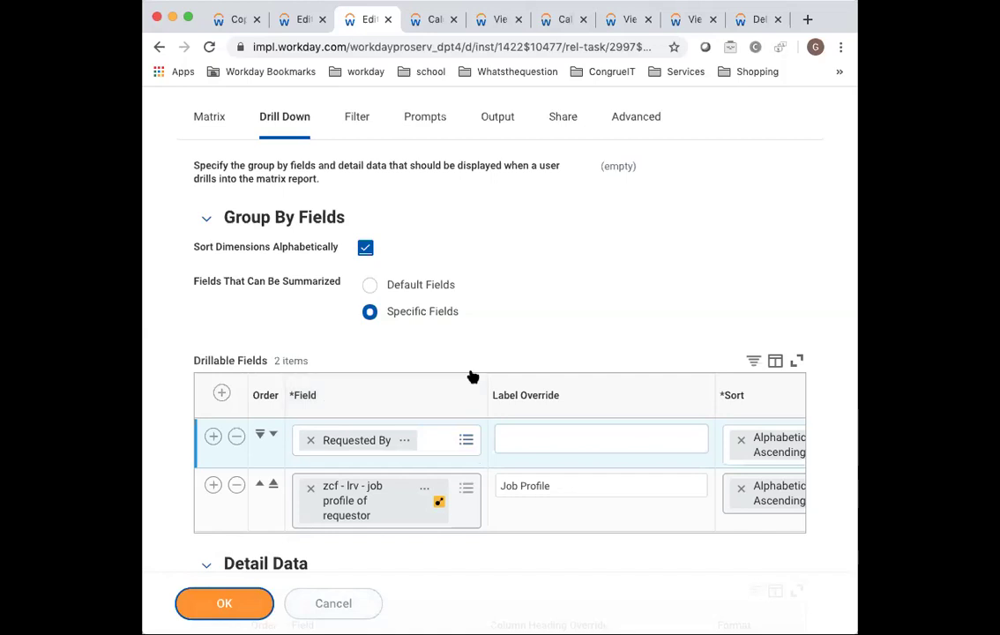
Step: Close column C2's settings and review column C3's settings
left_click(305, 19)
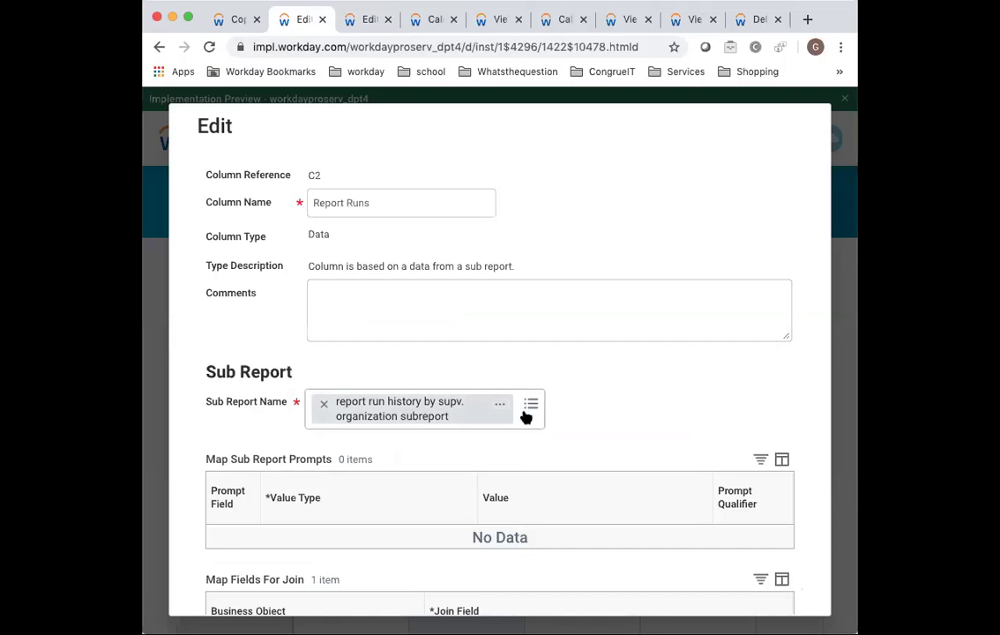
key("Escape")
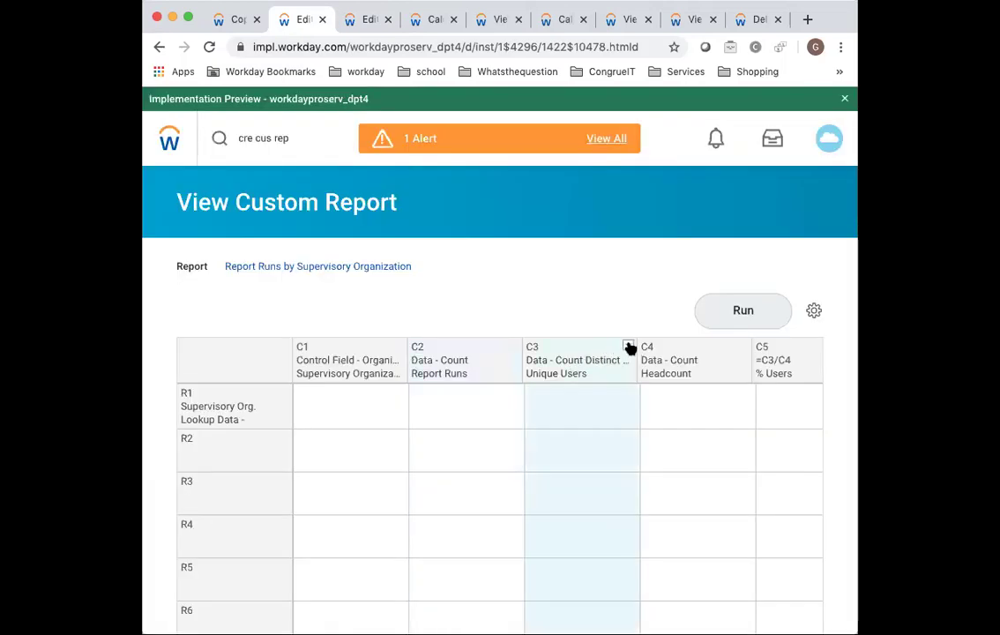
left_click(629, 349)
left_click(503, 405)
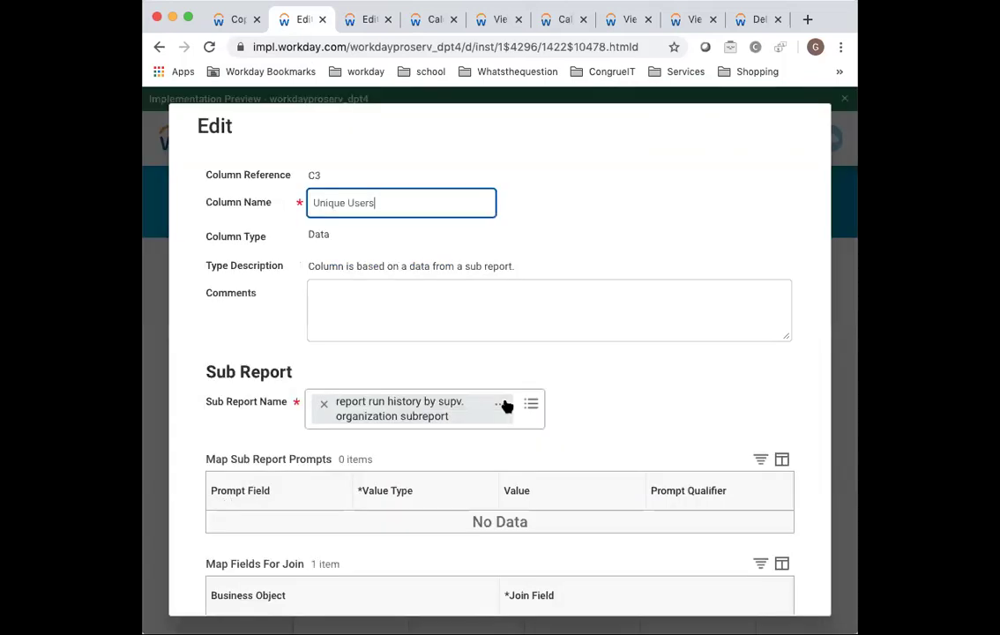
scroll(375, 425, "down", 10)
scroll(415, 239, "down", 2)
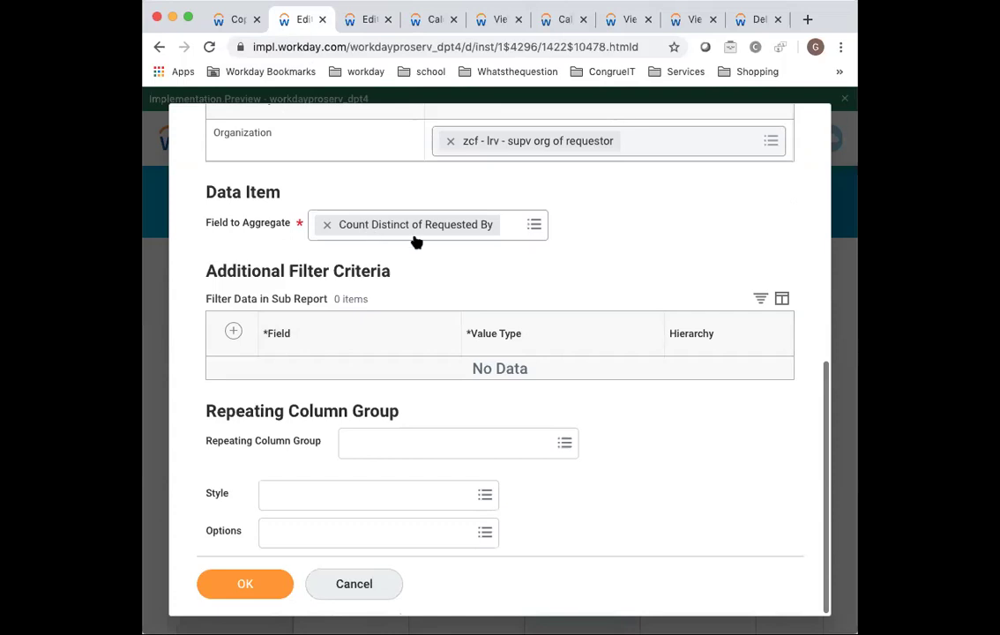
scroll(415, 245, "up", 10)
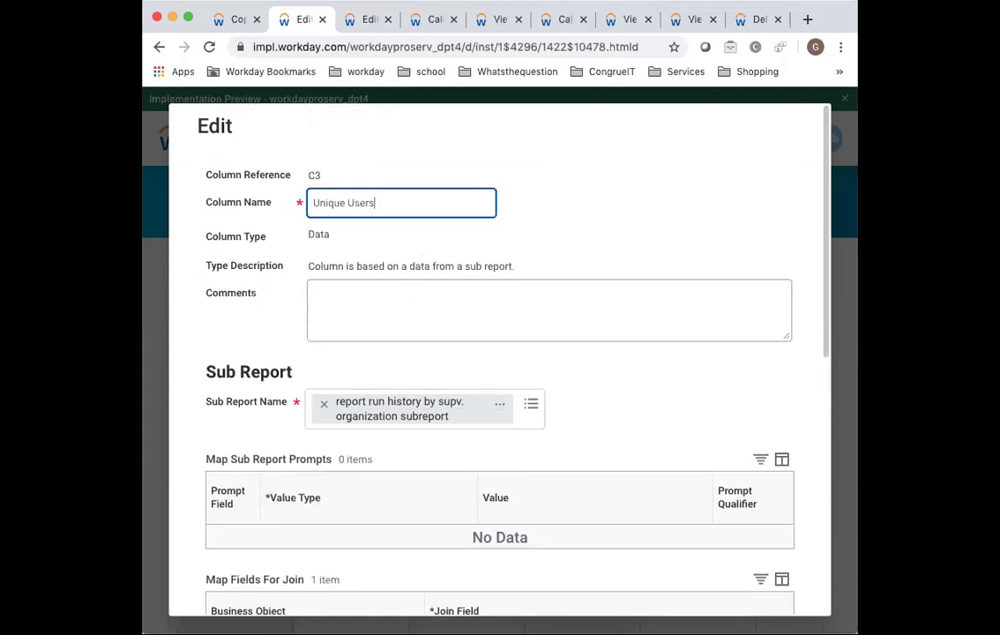
key("Escape")
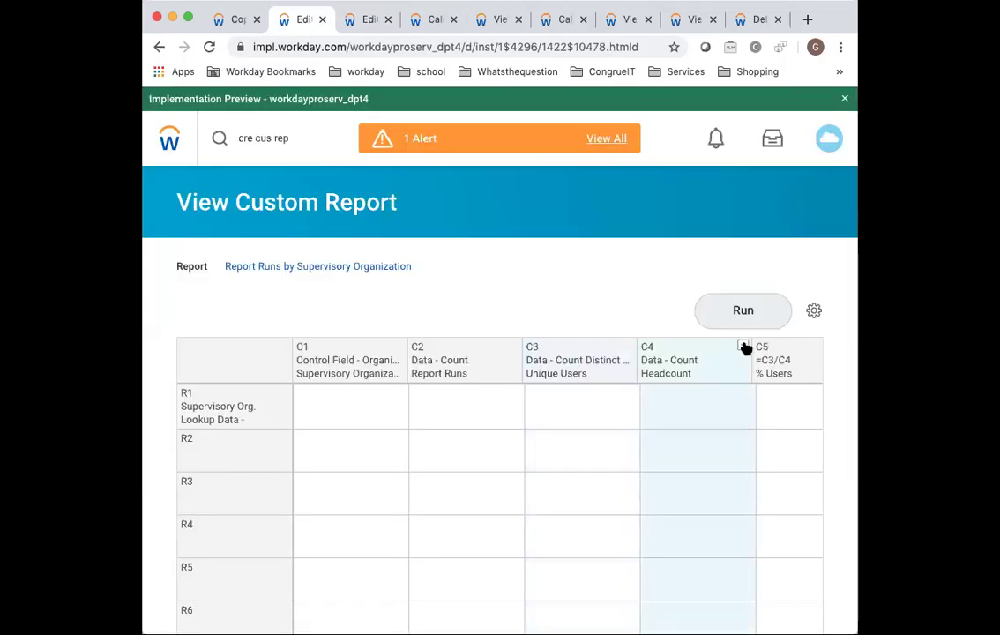
Step: Edit Headcount column C4 and bring up actions for its Sub Report - Headcount
left_click(743, 345)
left_click(565, 303)
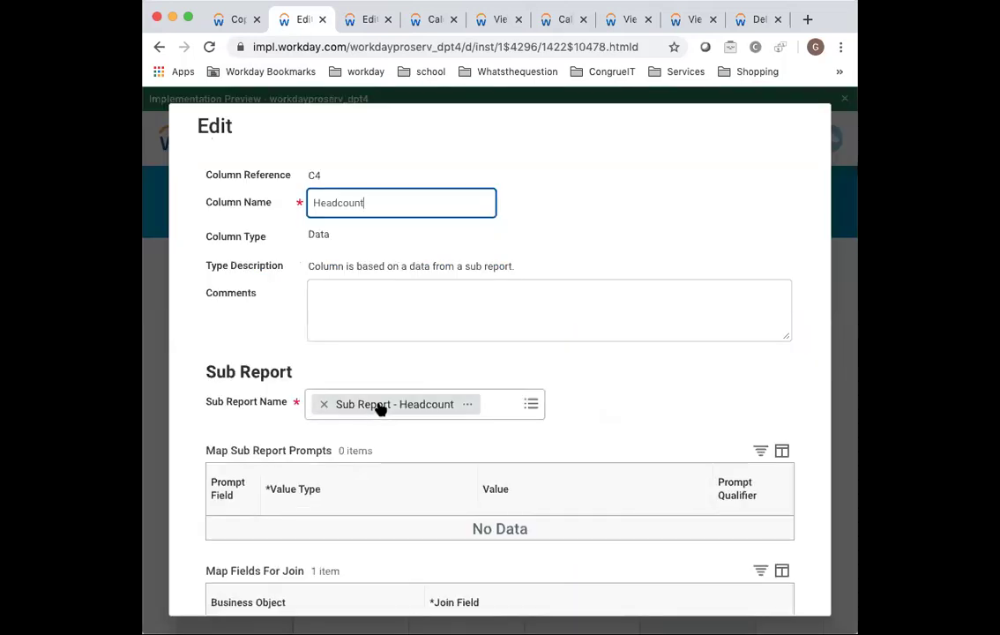
right_click(381, 409)
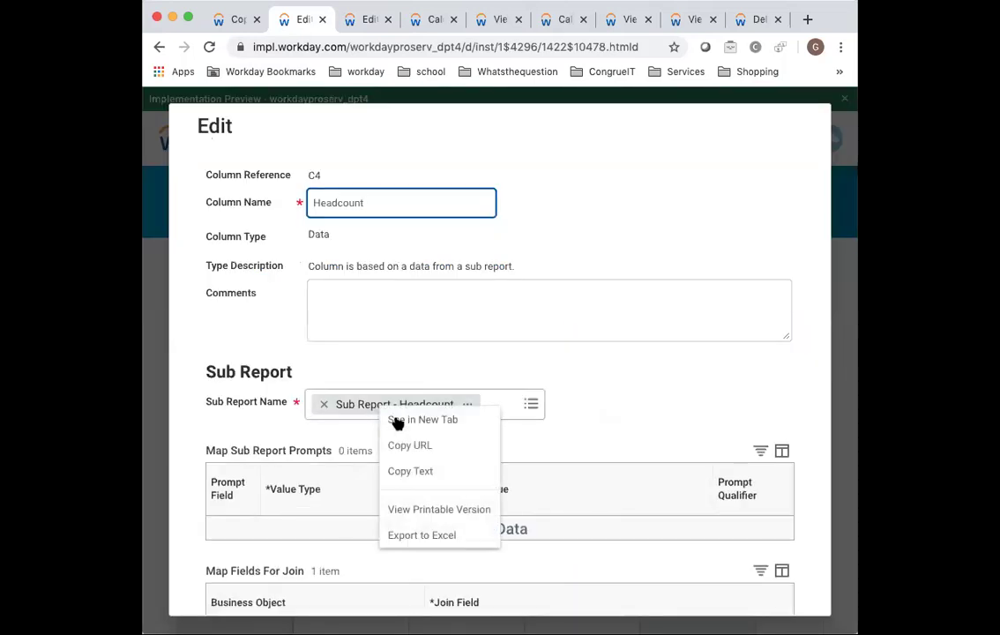
Step: Review the Sub Report - Headcount matrix's Row Grouping in a new tab, then return to the composite report
left_click(397, 420)
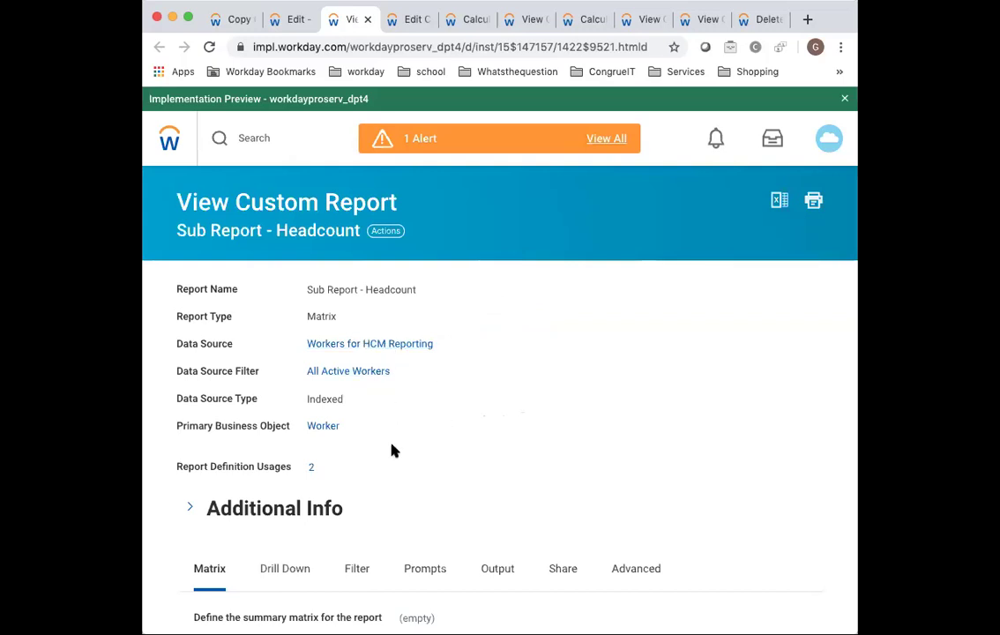
scroll(335, 335, "down", 1)
scroll(335, 335, "down", 8)
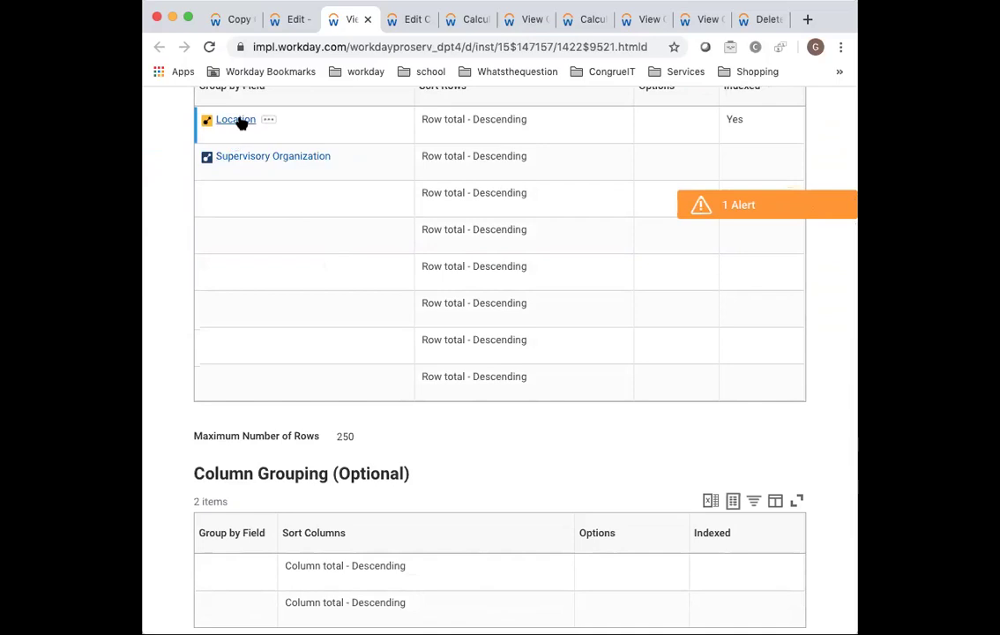
scroll(256, 224, "up", 1)
scroll(306, 491, "down", 4)
scroll(401, 478, "up", 8)
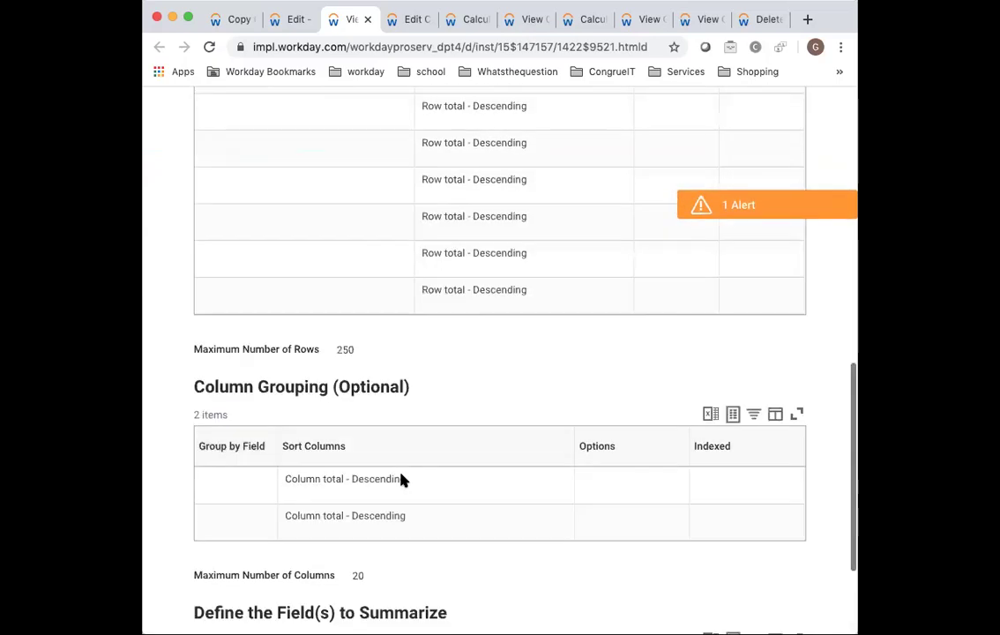
left_click(297, 19)
Step: Close the Headcount column settings and confirm C5 '% Users' is C3 Unique Users divided by C4 Headcount
key("Escape")
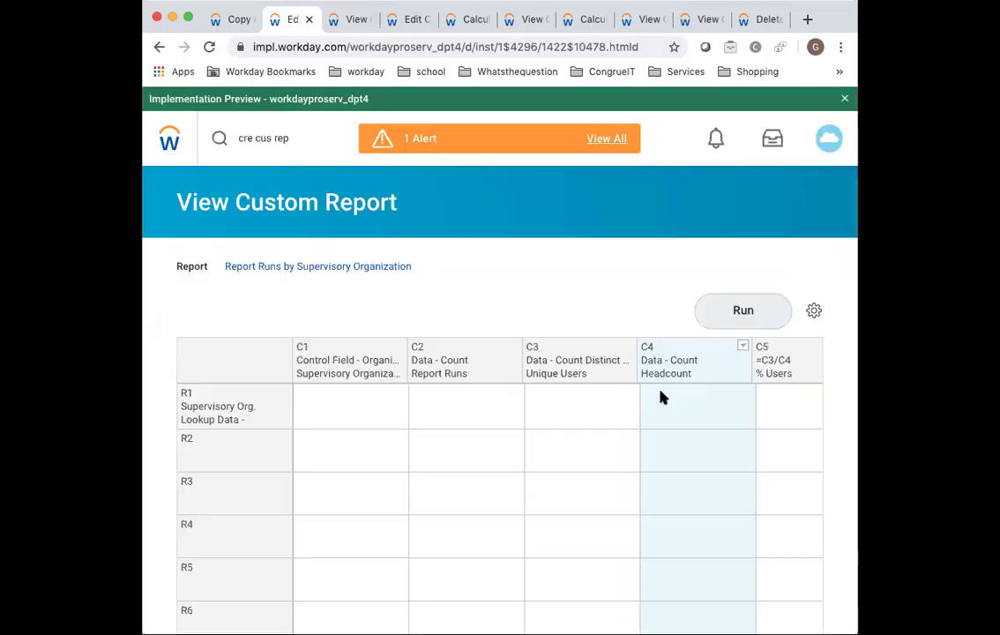
scroll(743, 411, "right", 5)
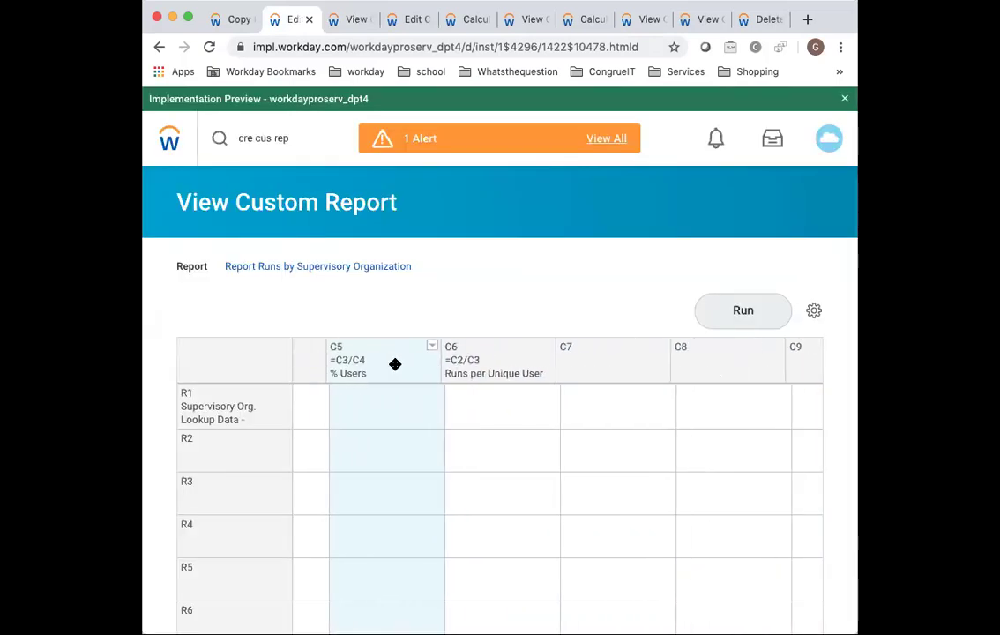
left_click(415, 346)
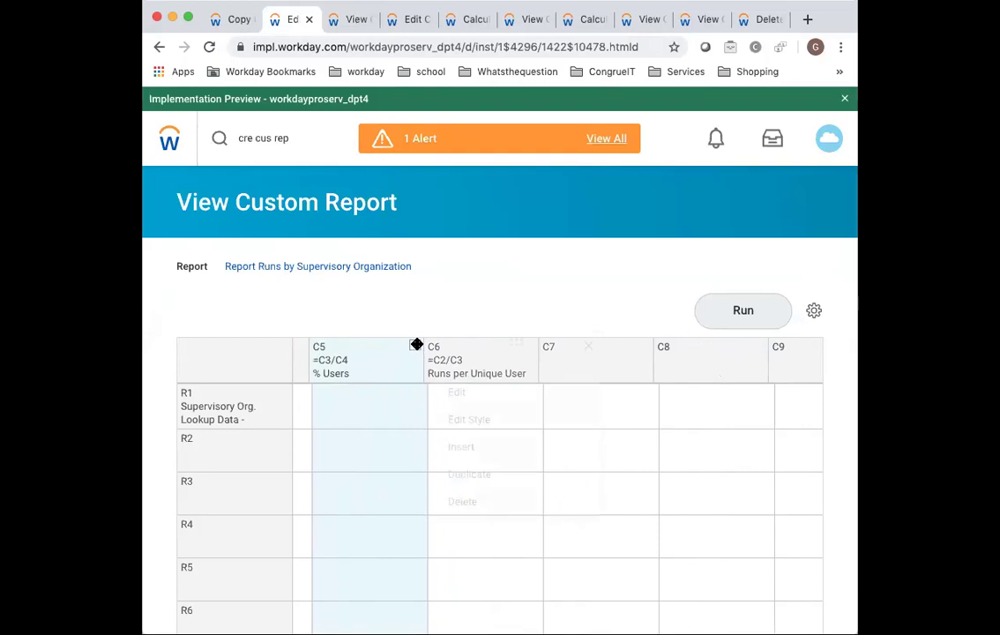
left_click(457, 394)
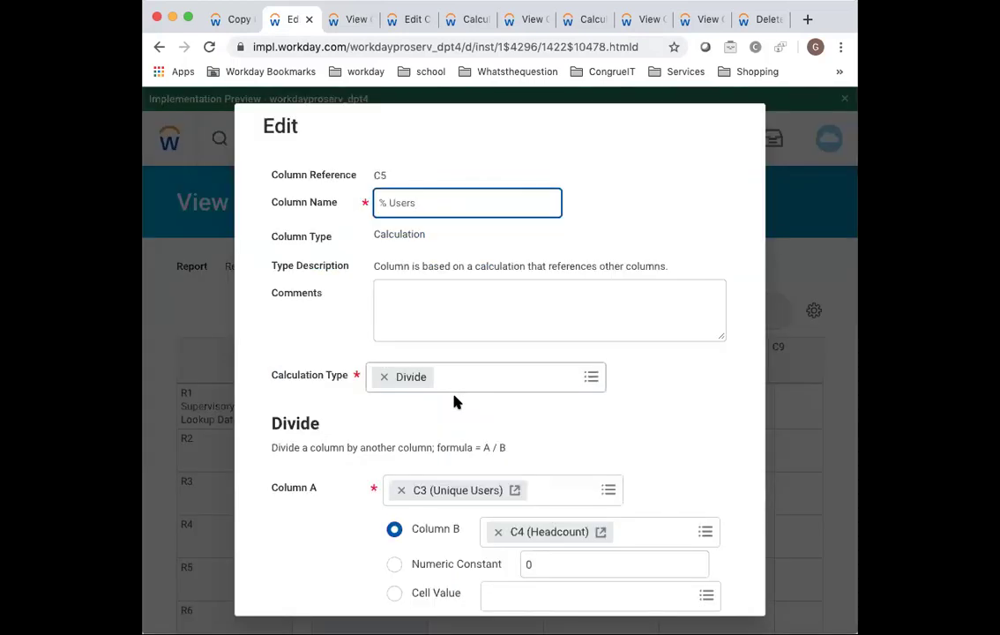
left_click(394, 236)
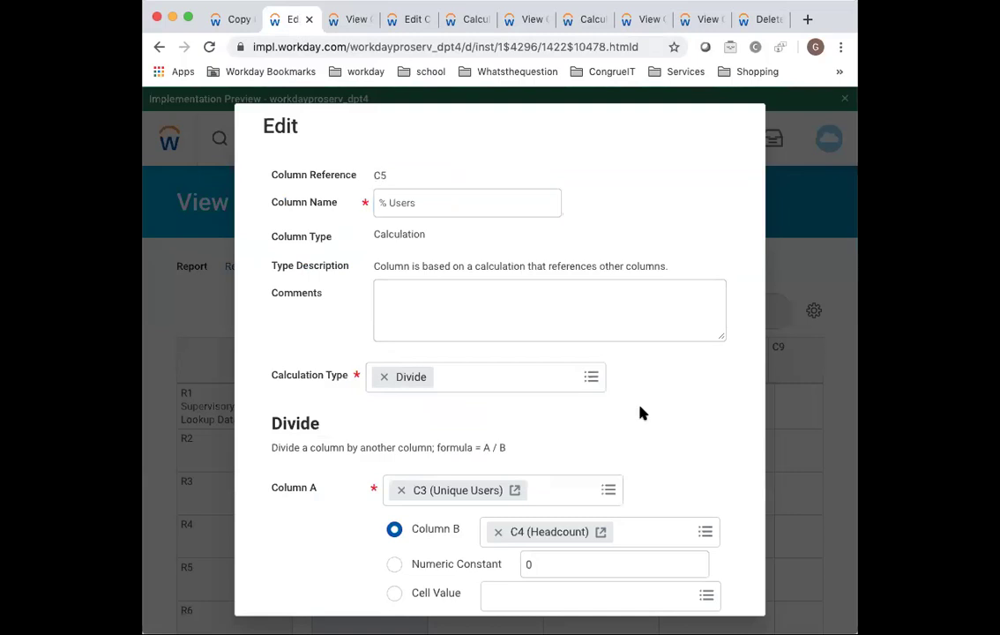
key("Escape")
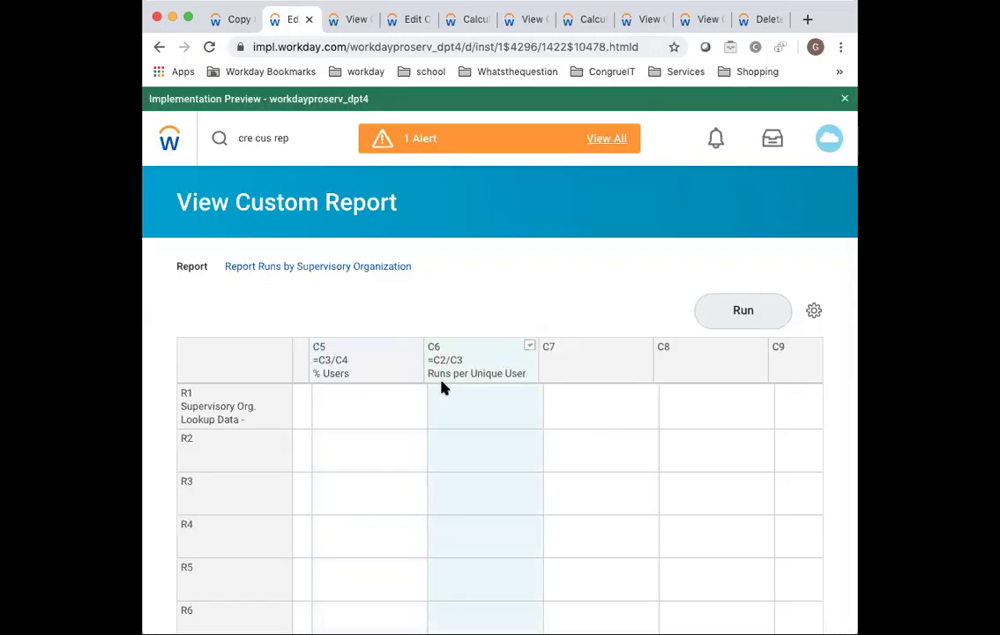
scroll(444, 388, "left", 5)
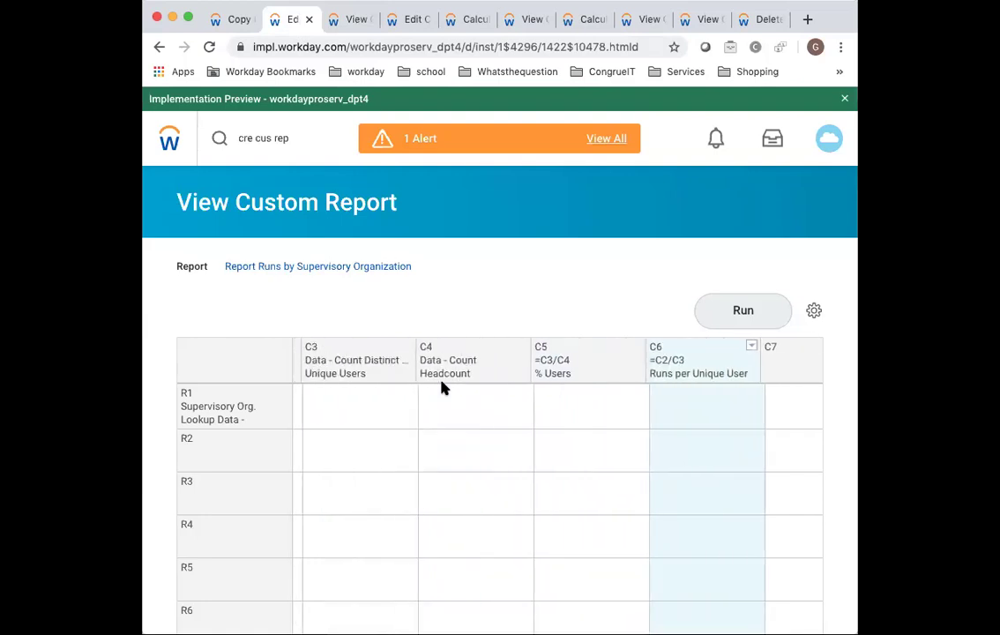
scroll(444, 388, "left", 4)
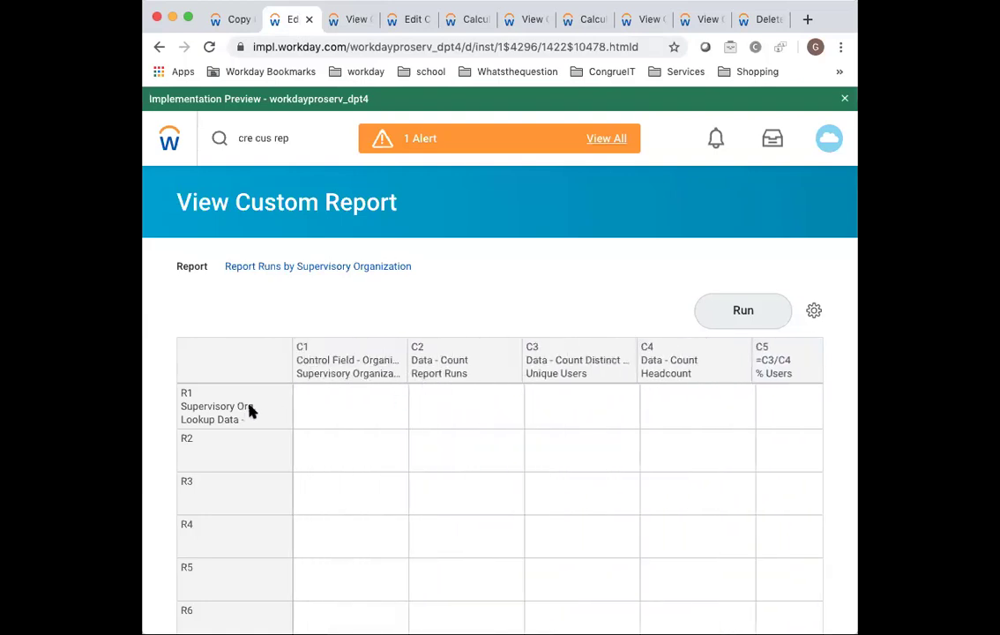
Step: Check row R1 'Supervisory Org' is filtered to the Global Modern Services hierarchy and outlined by Supervisory Organization
left_click(284, 391)
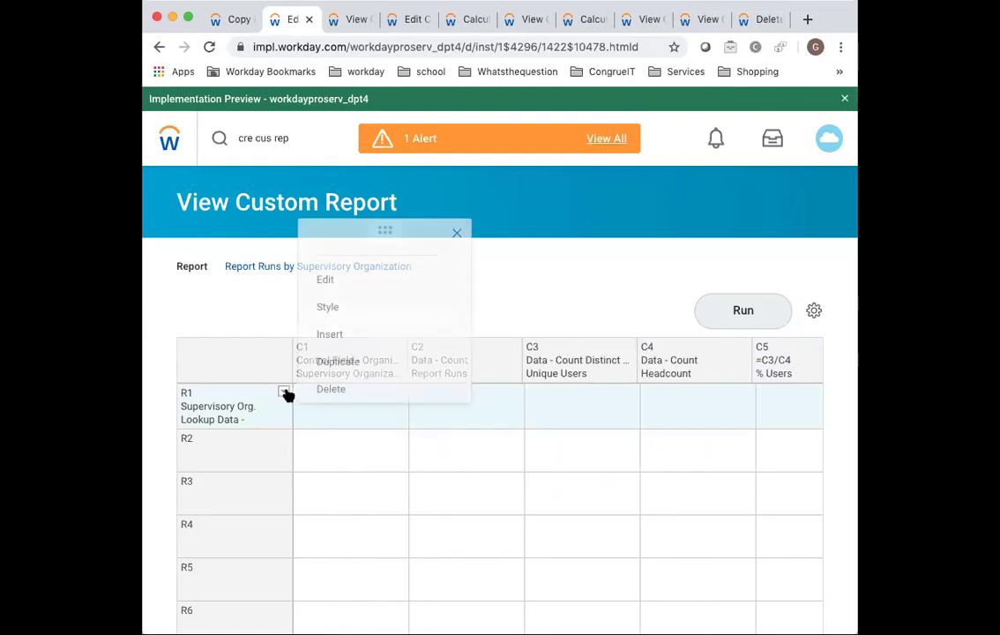
left_click(362, 282)
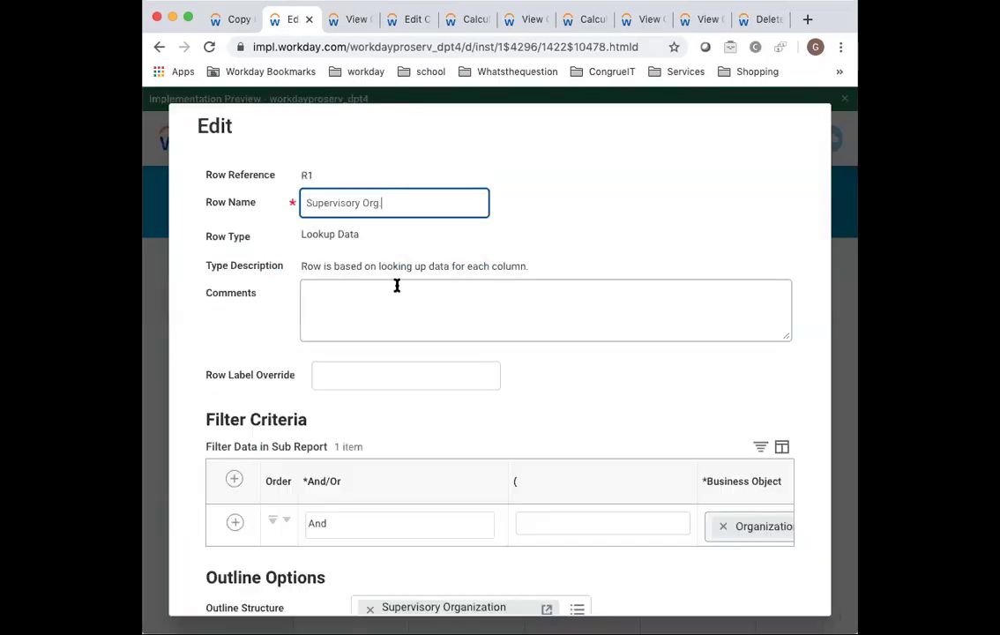
scroll(388, 413, "down", 2)
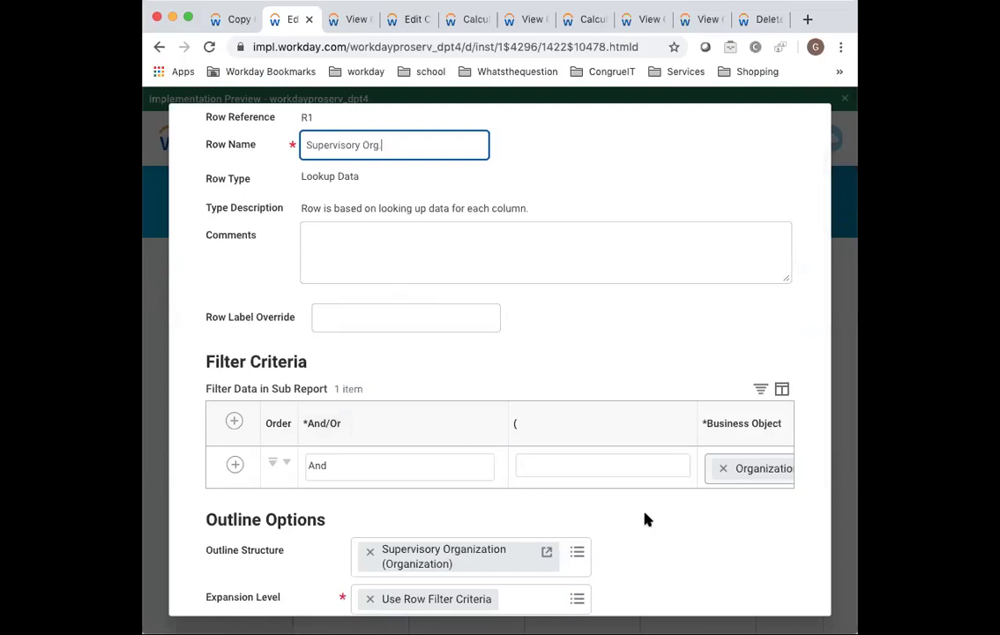
scroll(627, 476, "right", 10)
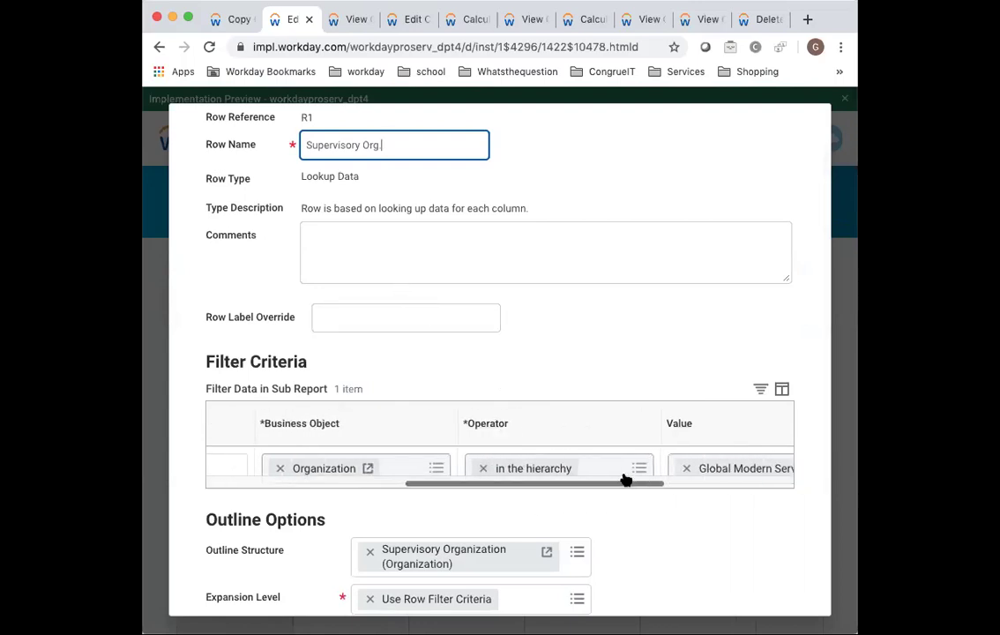
scroll(625, 480, "right", 5)
scroll(644, 512, "down", 1)
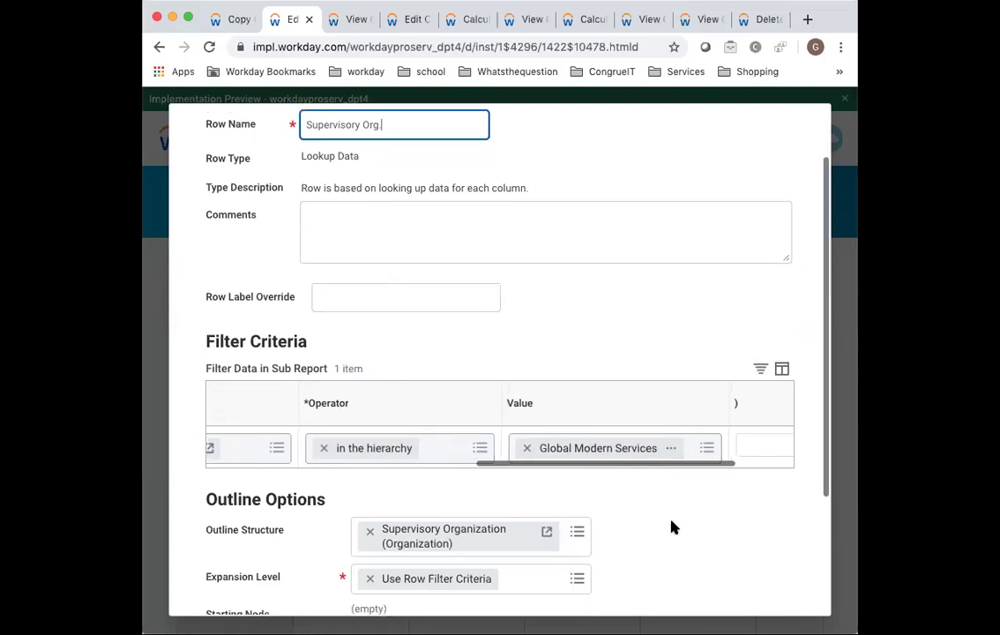
scroll(653, 512, "down", 4)
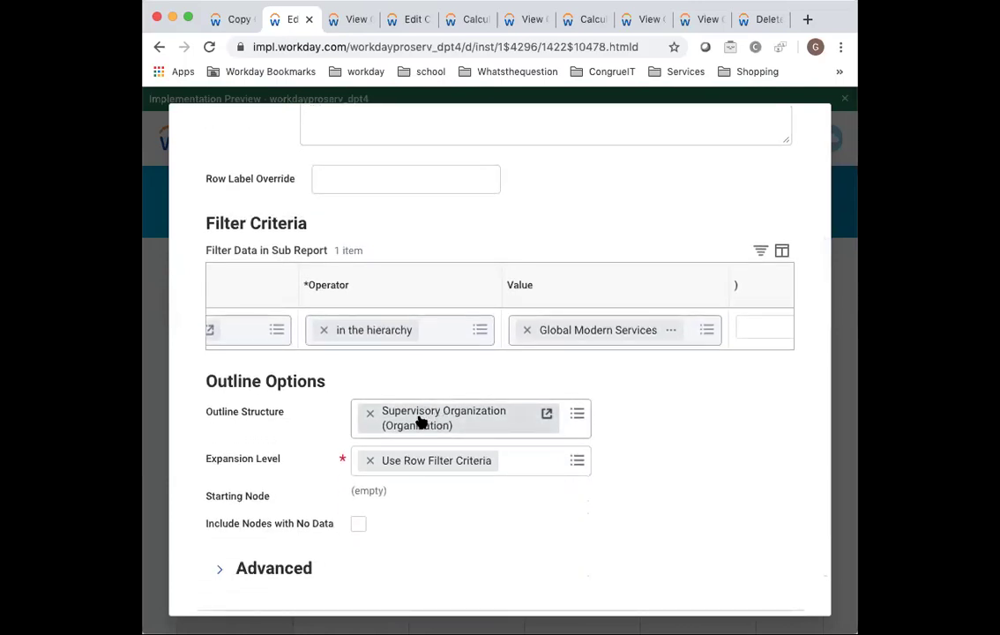
scroll(453, 494, "down", 2)
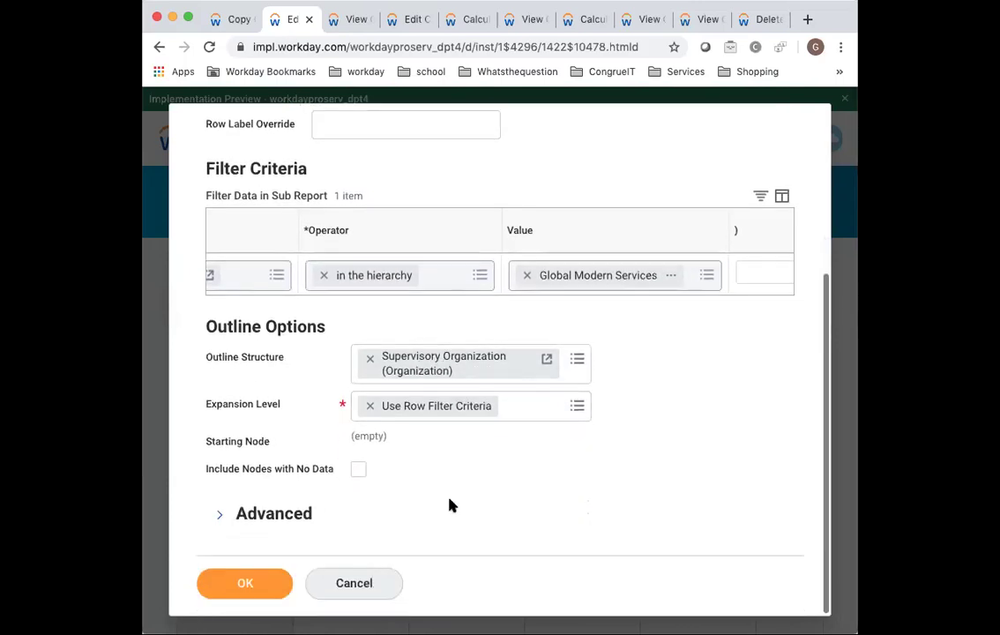
left_click(260, 586)
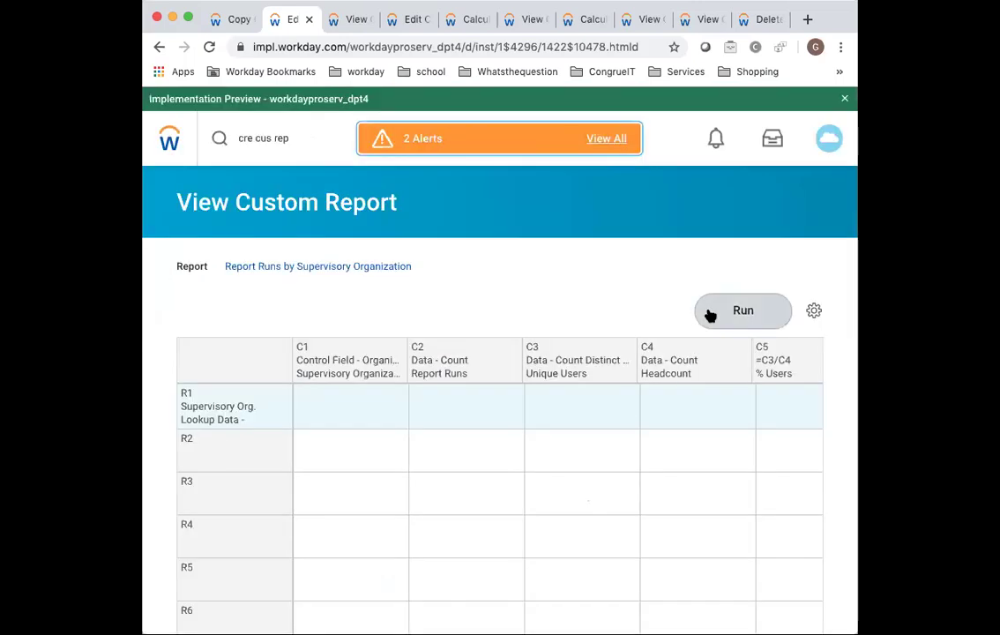
Step: Run the report, view the 9563 report runs by Requested By, and sort Count descending
left_click(710, 312)
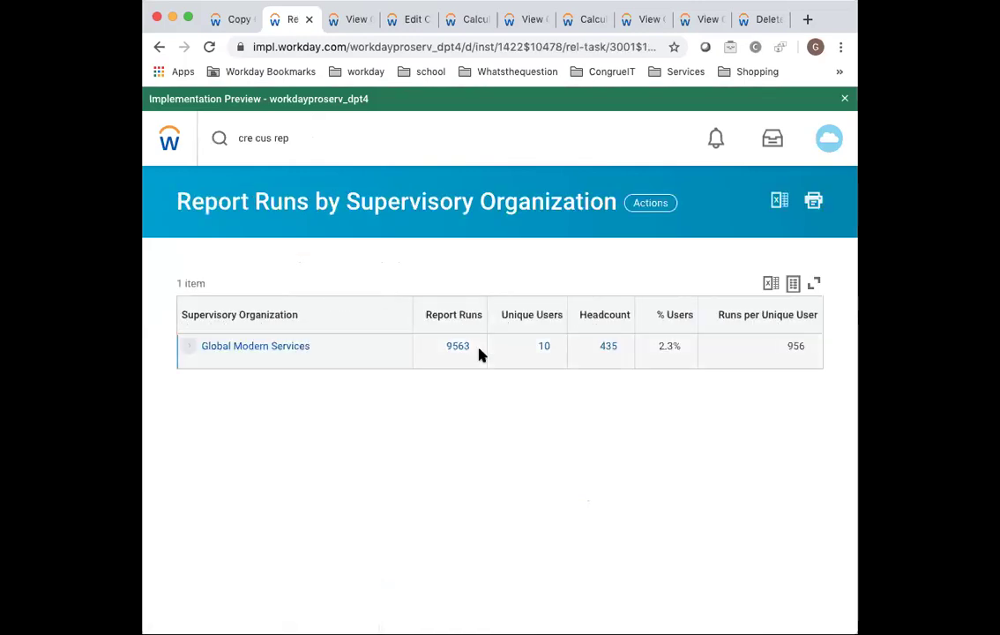
left_click(476, 347)
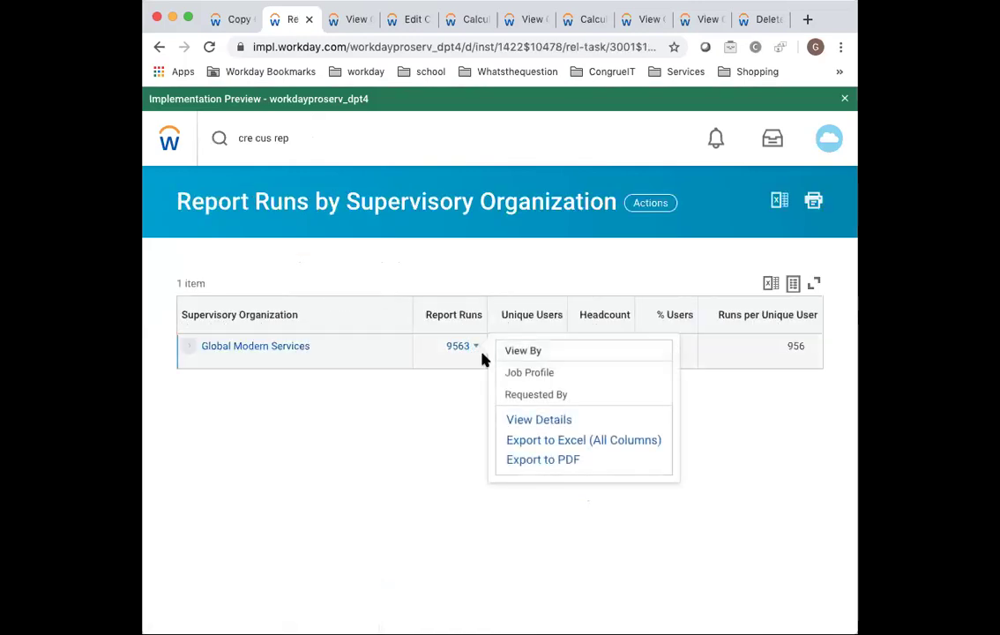
left_click(529, 394)
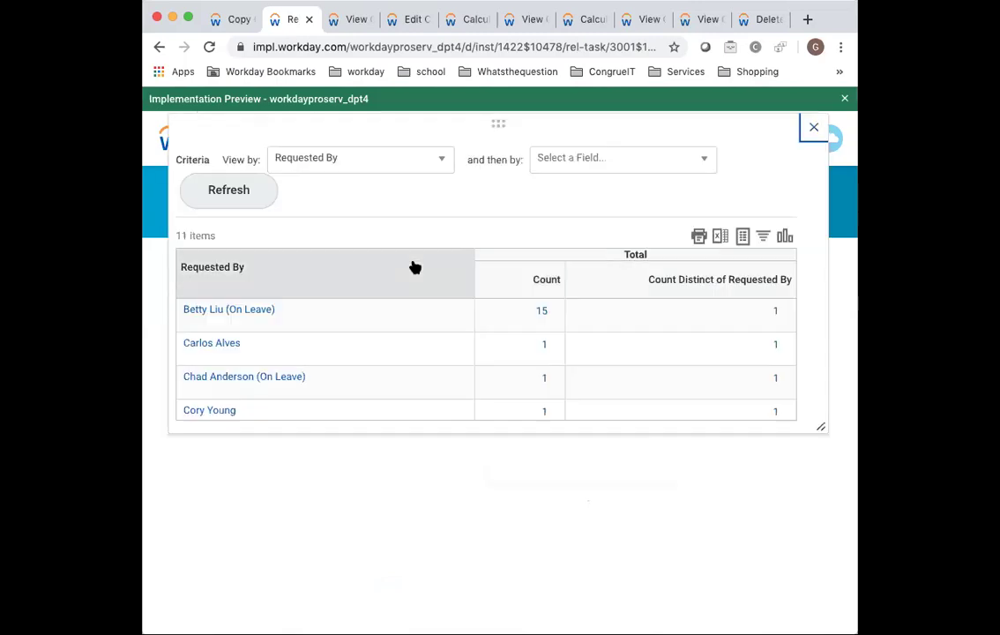
left_click(504, 291)
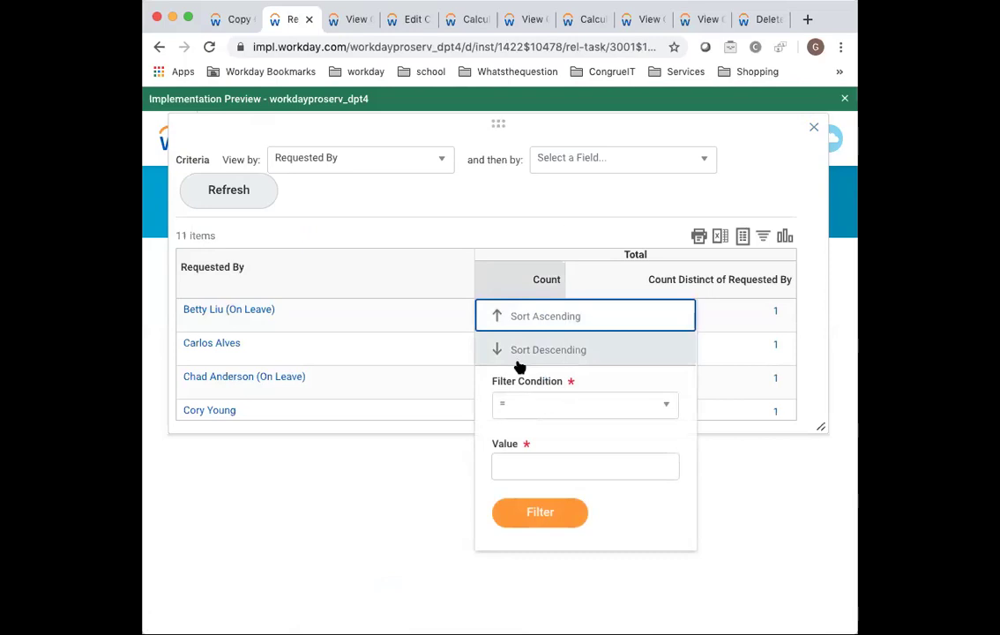
left_click(527, 351)
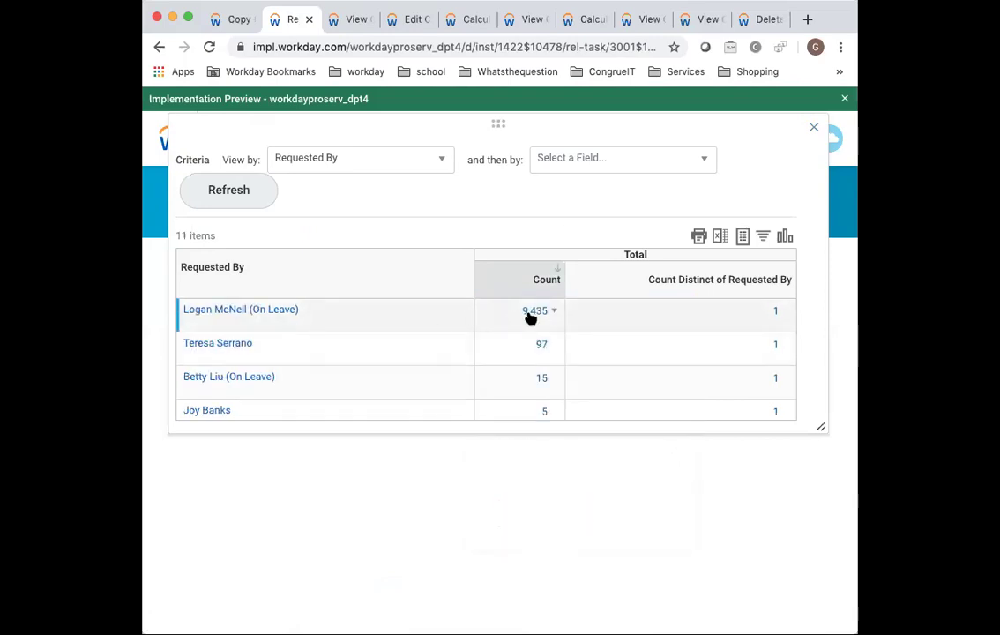